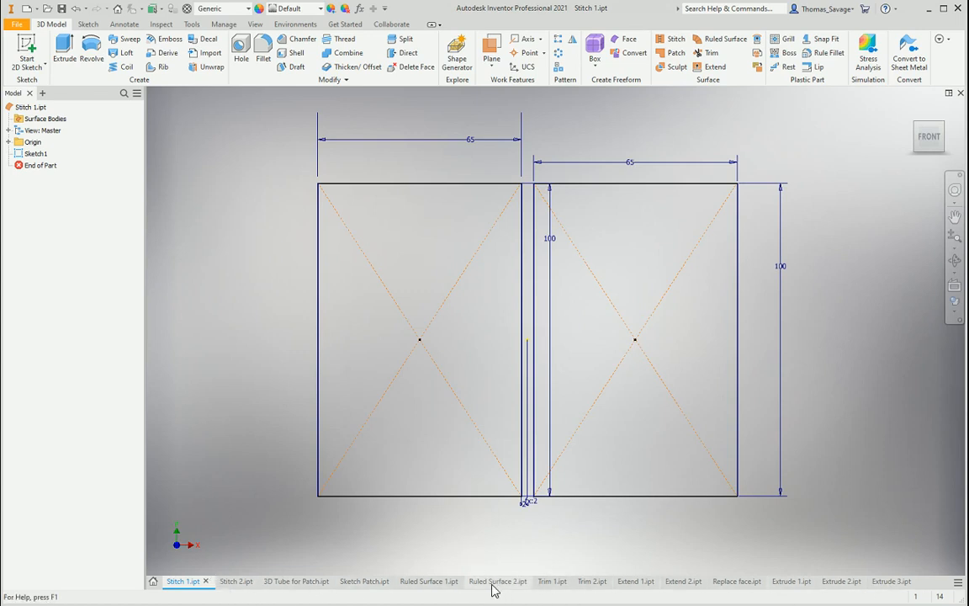
Create a boundary patch surface from the right-hand rectangle of the sketch
mouse_move(505, 590)
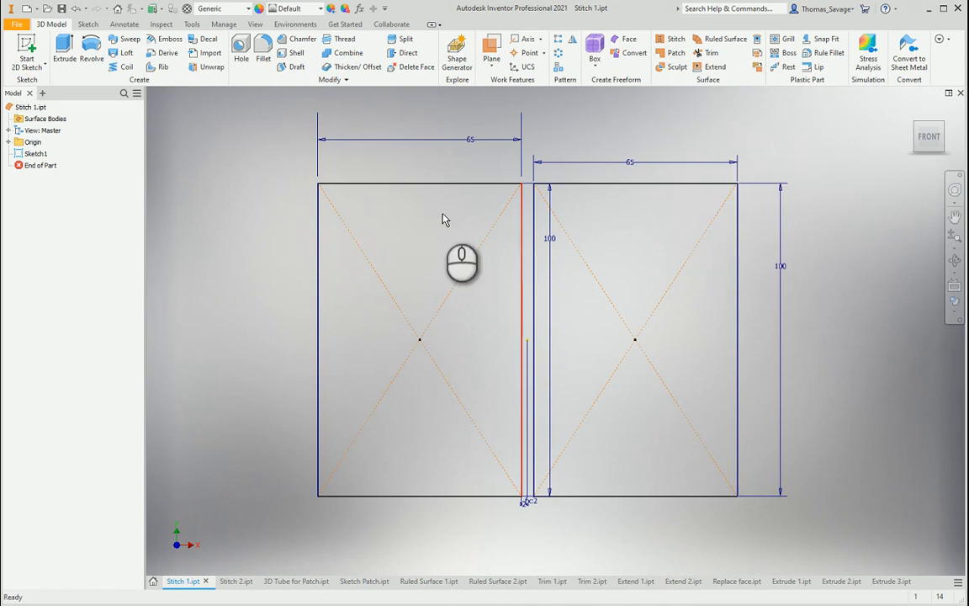
left_click(671, 56)
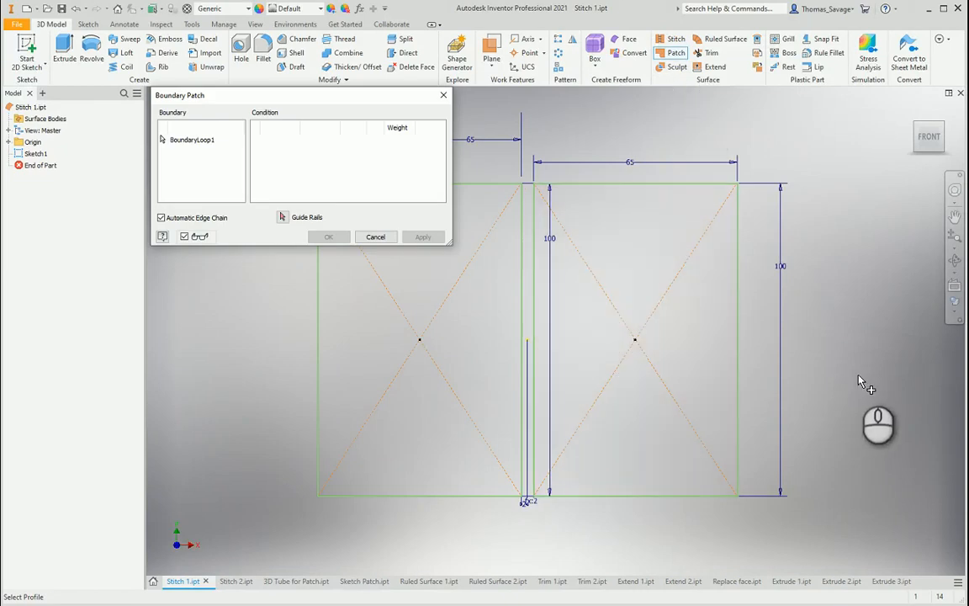
left_click(637, 294)
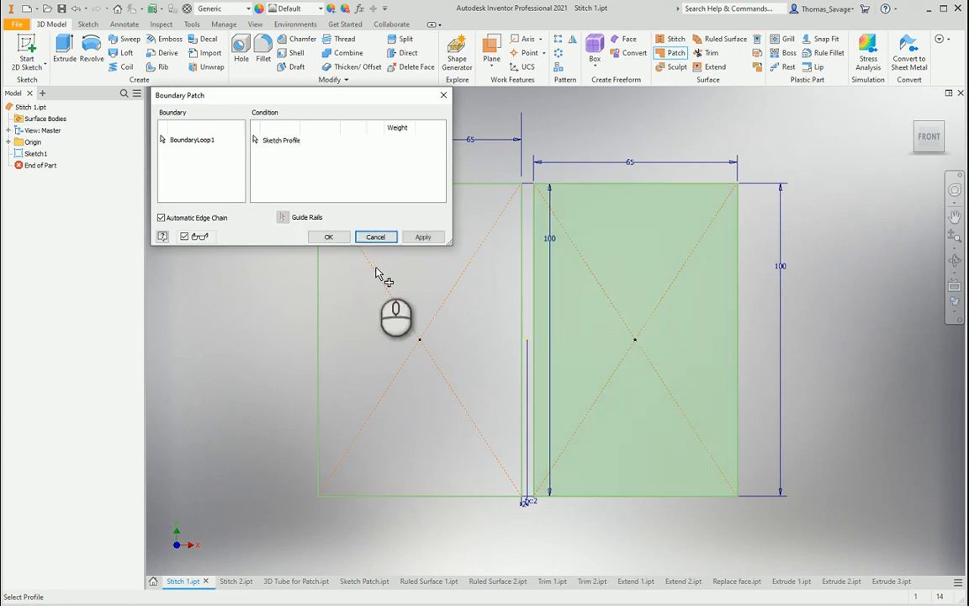
left_click(423, 237)
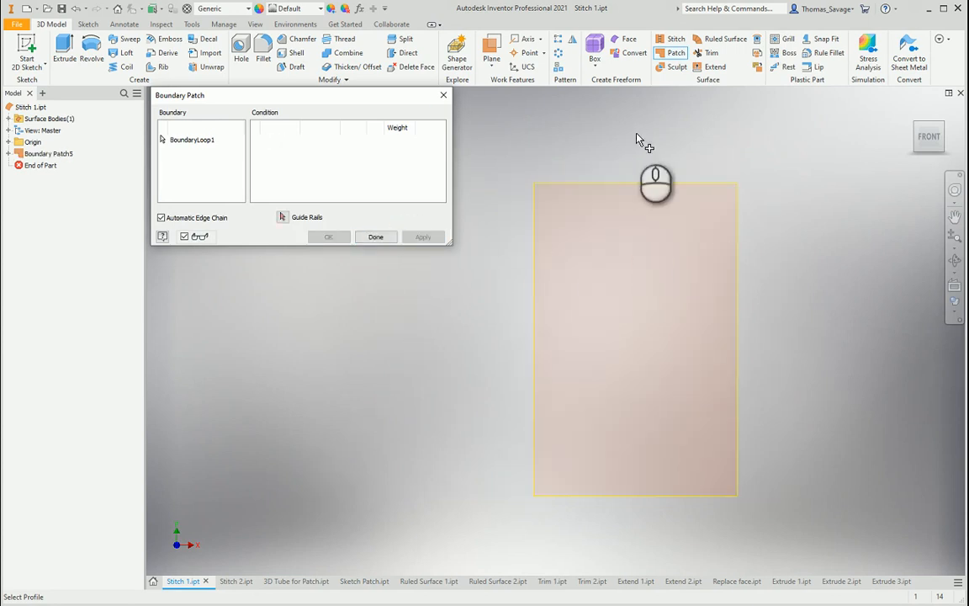
left_click(443, 95)
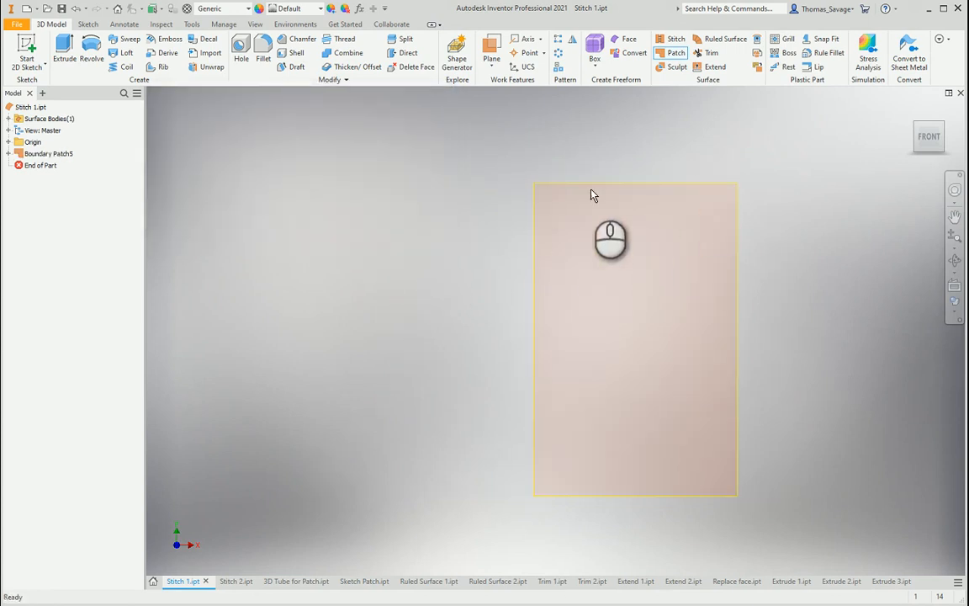
Share Sketch1 from inside the boundary patch feature so its other profile can be reused
left_click(9, 154)
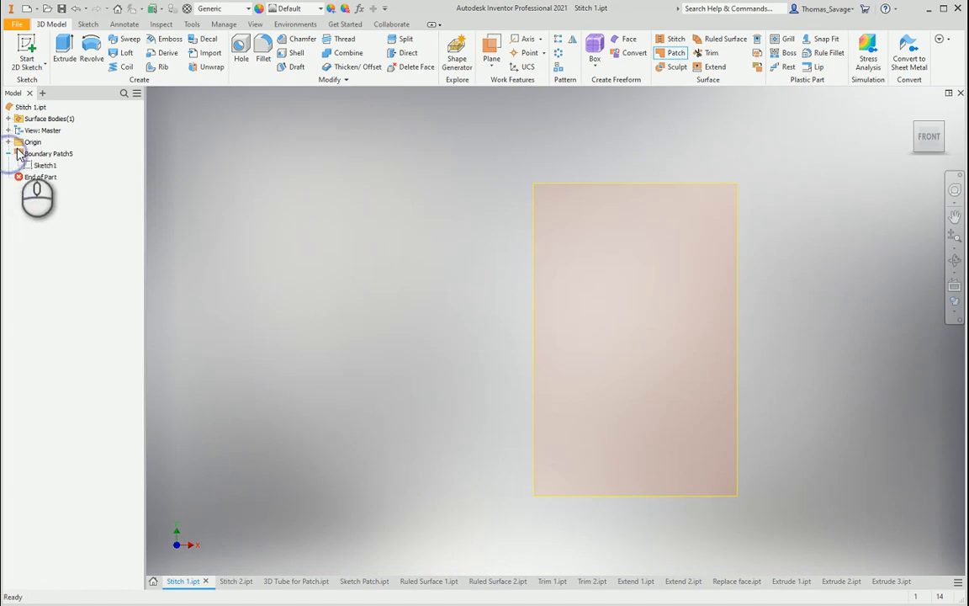
right_click(41, 167)
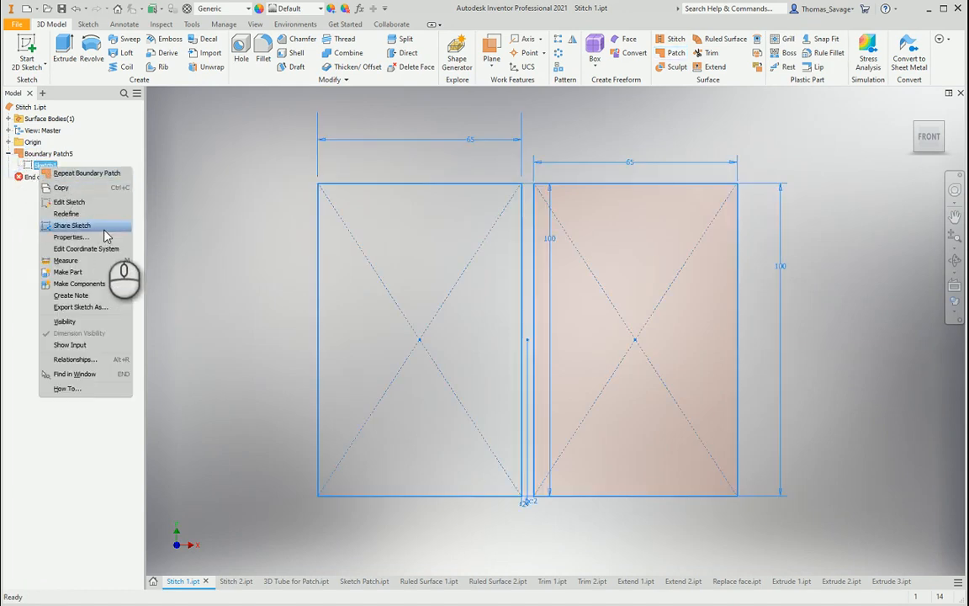
left_click(75, 226)
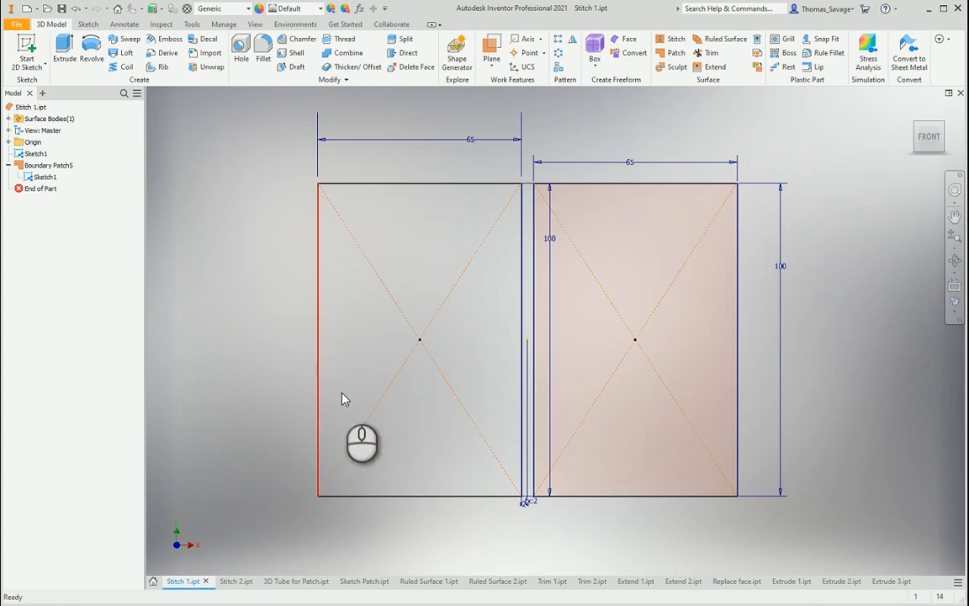
Create a second boundary patch surface from the left-hand rectangle of the shared sketch
left_click(673, 52)
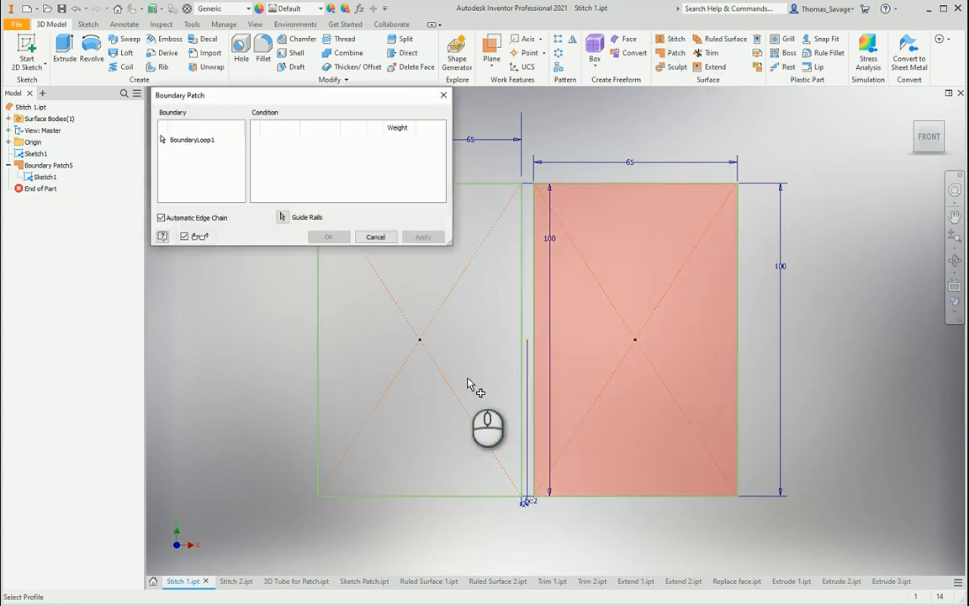
left_click(459, 383)
left_click(329, 237)
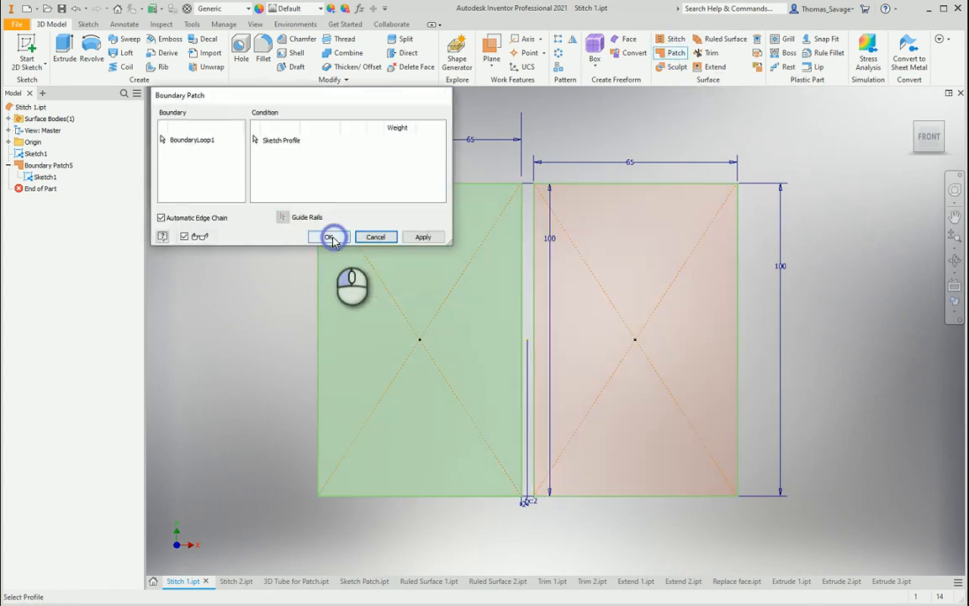
Measure the gap between the facing upper corners of the two patch surfaces
scroll(529, 520, "up", 3)
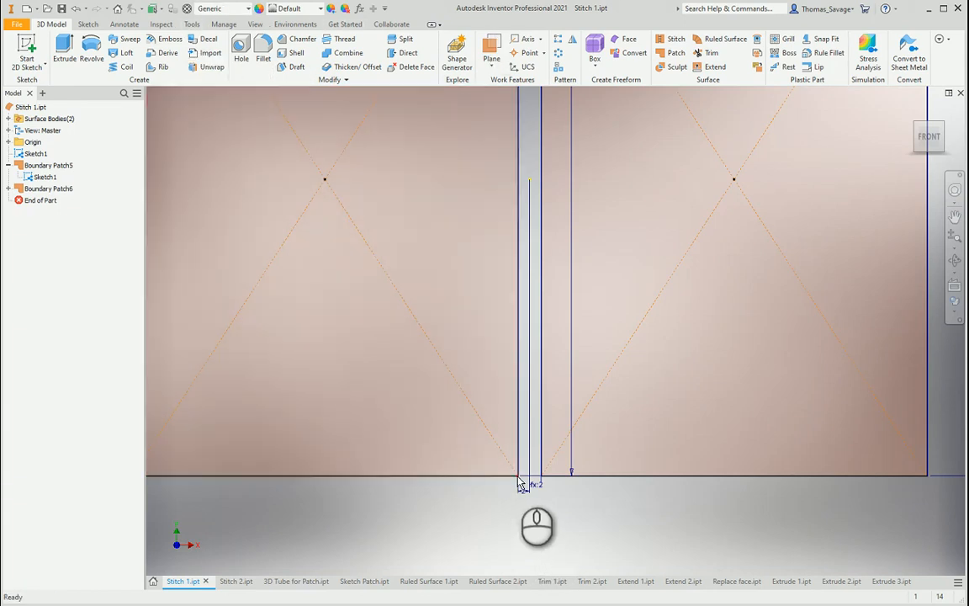
scroll(526, 480, "down", 3)
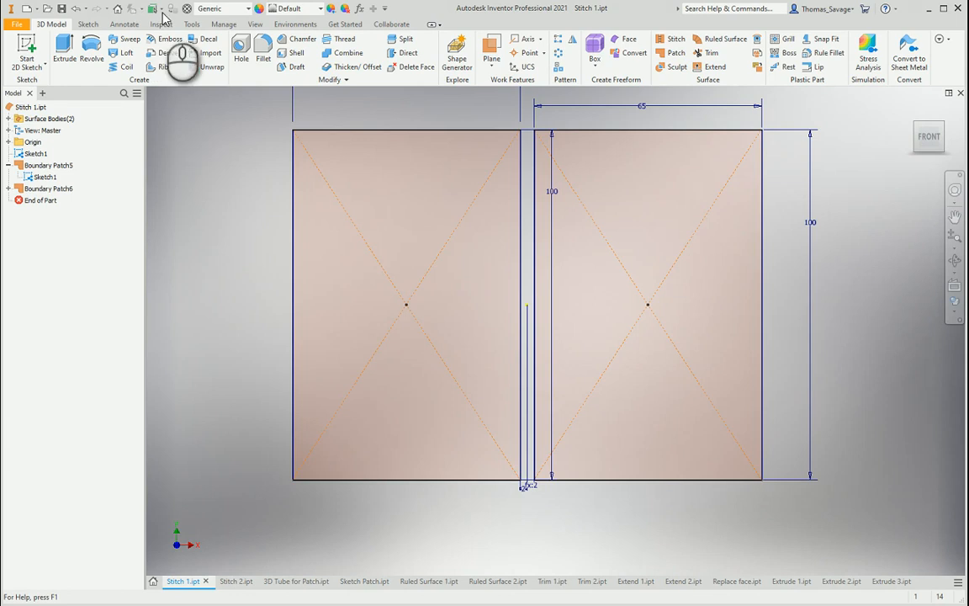
left_click(192, 24)
left_click(25, 48)
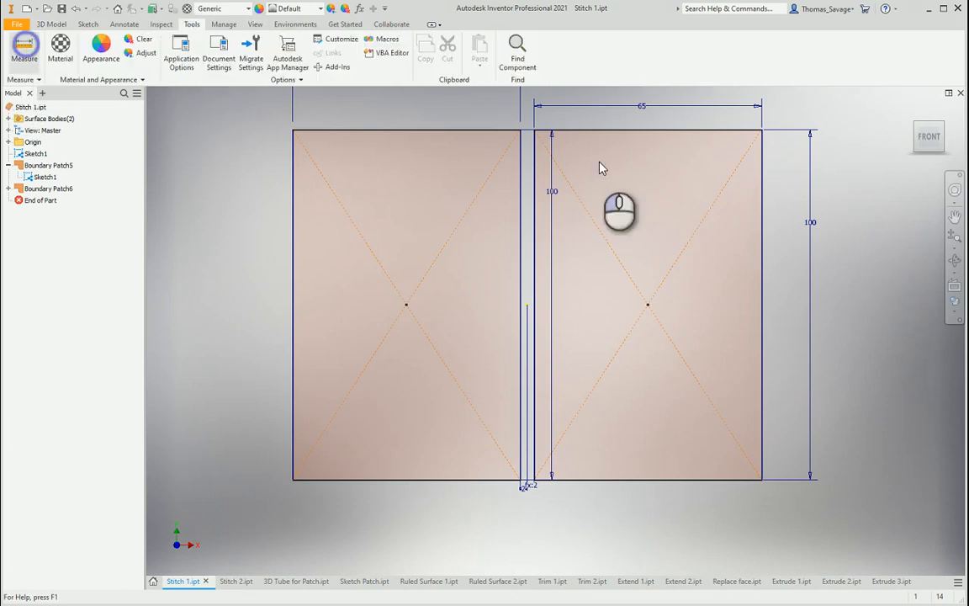
left_click(535, 130)
left_click(521, 130)
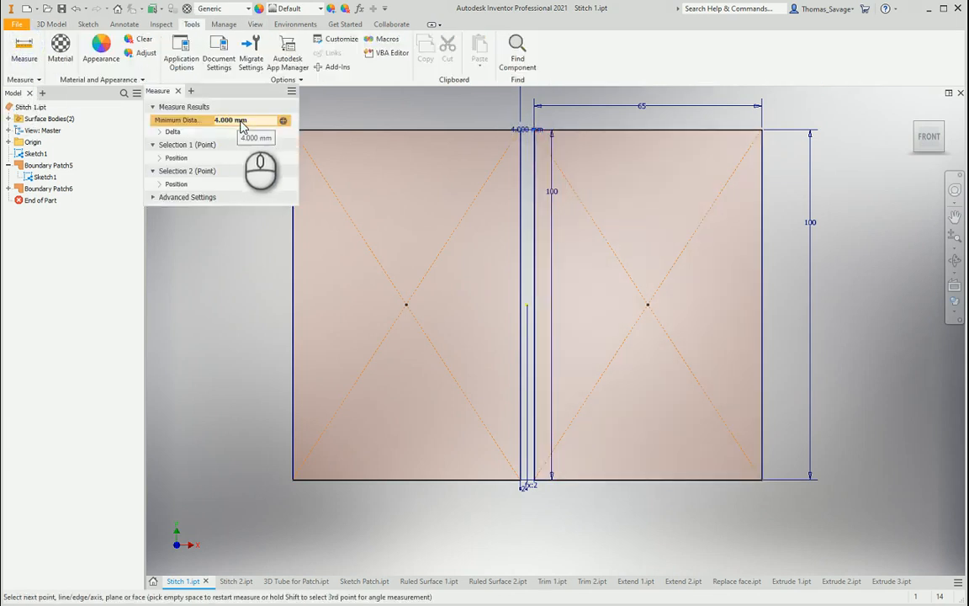
key("Escape")
middle_click_drag(599, 234, 614, 287)
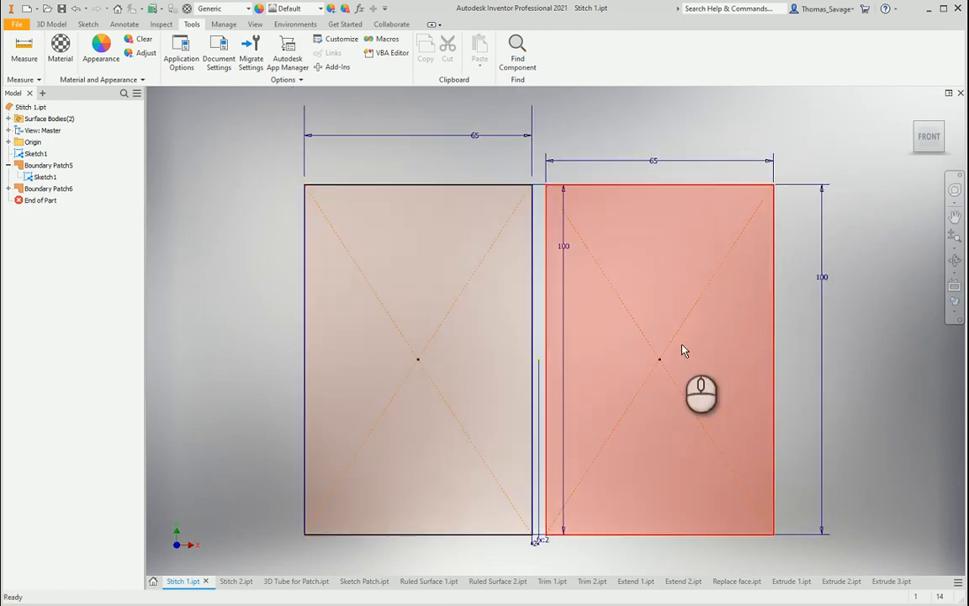
Hide the shared Sketch1 so only the two patch surfaces are displayed
left_click(52, 24)
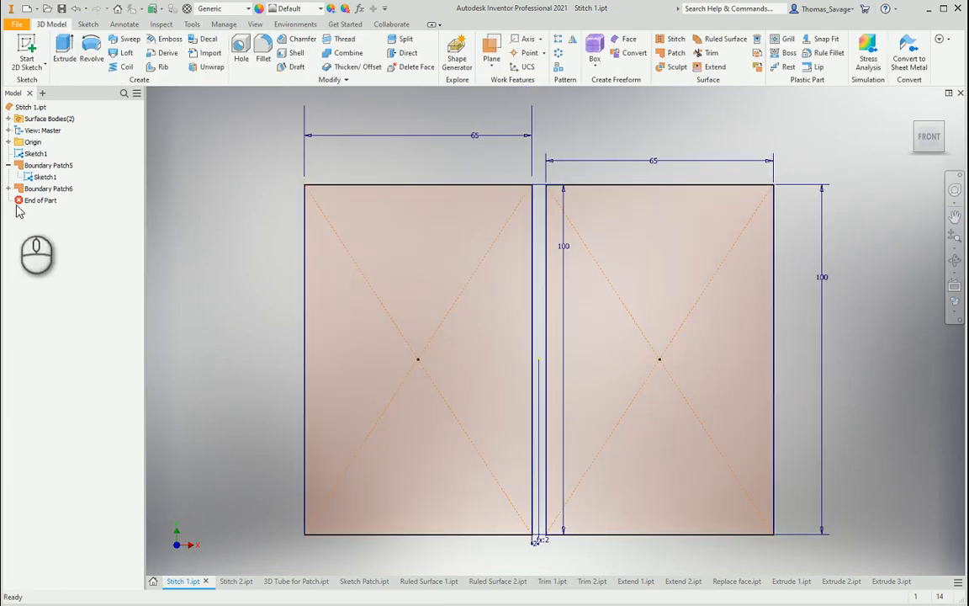
left_click(44, 179)
right_click(45, 179)
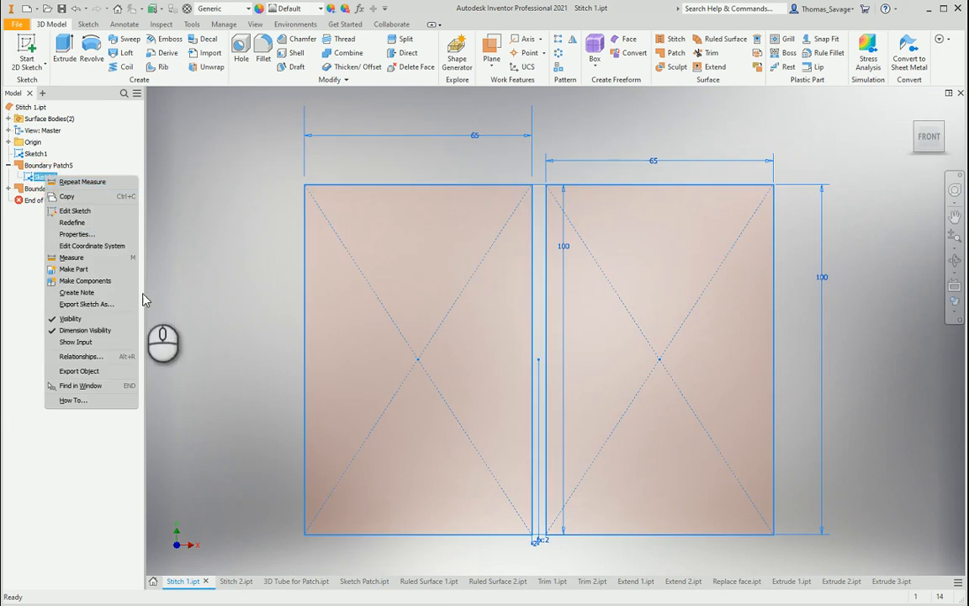
left_click(105, 317)
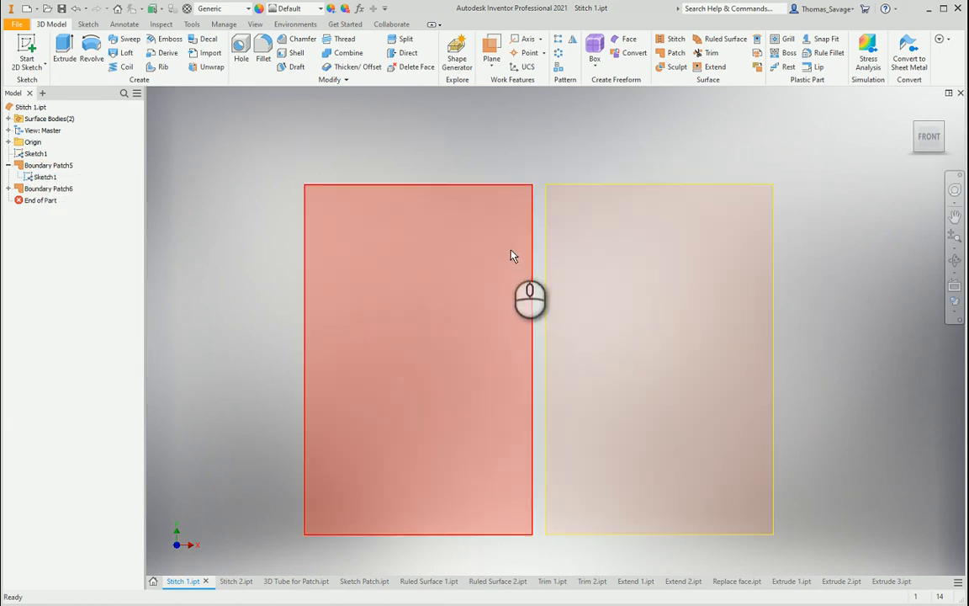
middle_click_drag(890, 378, 893, 364)
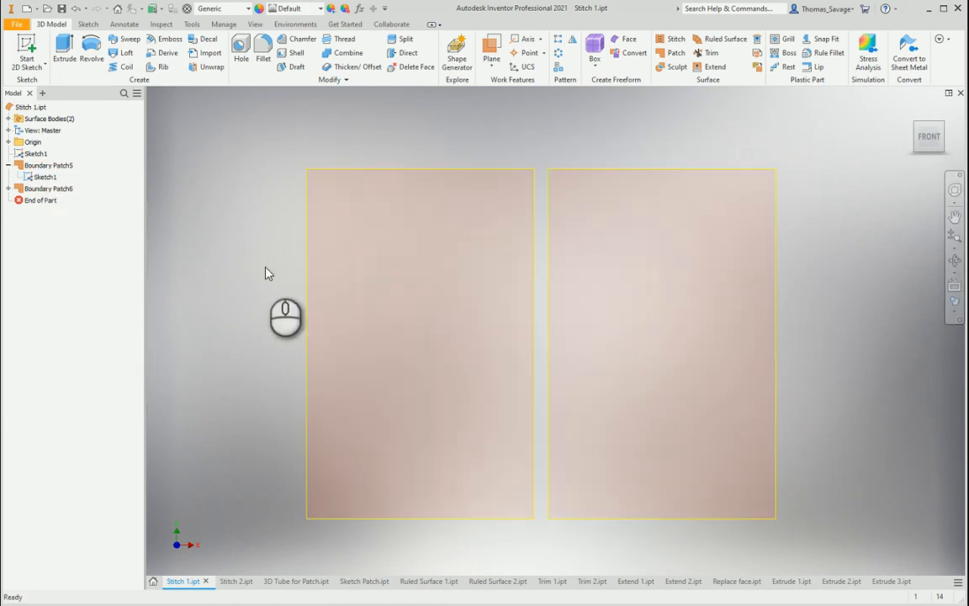
left_click(676, 42)
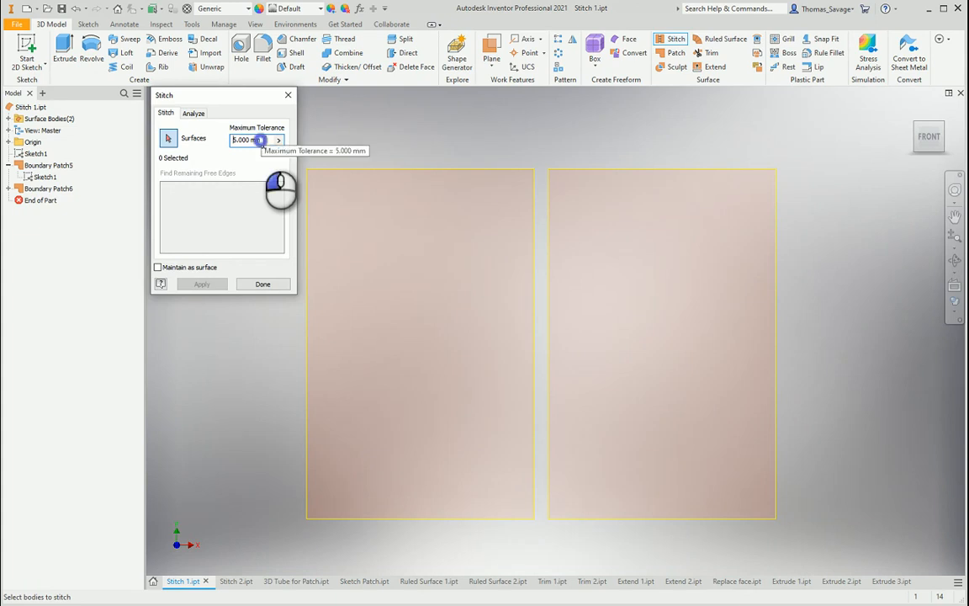
left_click_drag(260, 140, 226, 141)
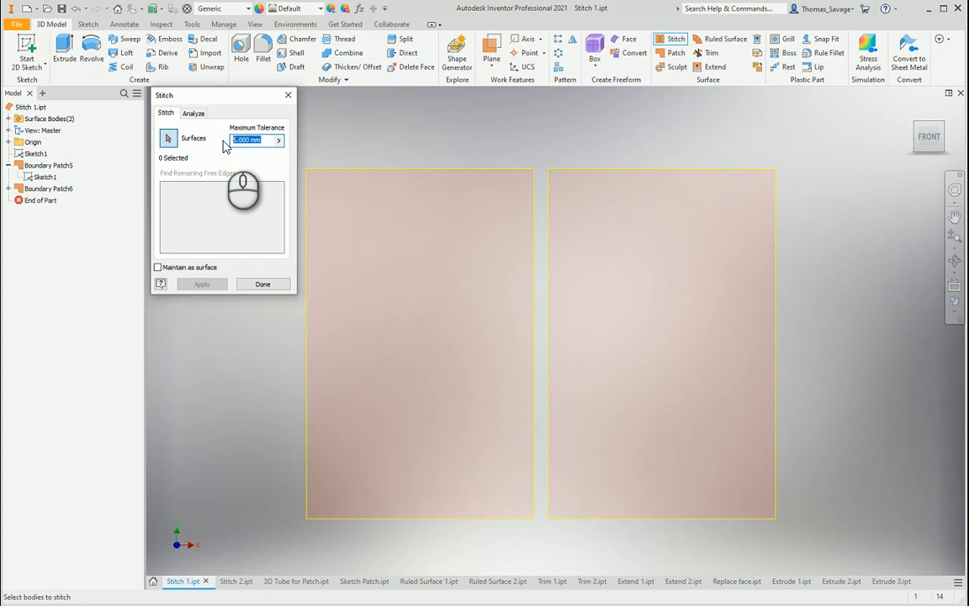
left_click(251, 158)
left_click(258, 164)
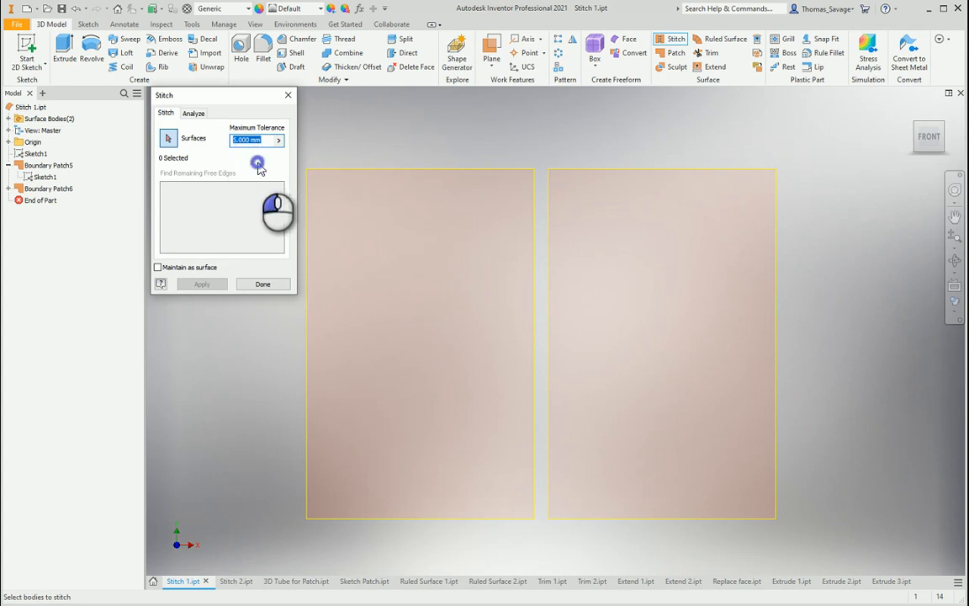
left_click(223, 136)
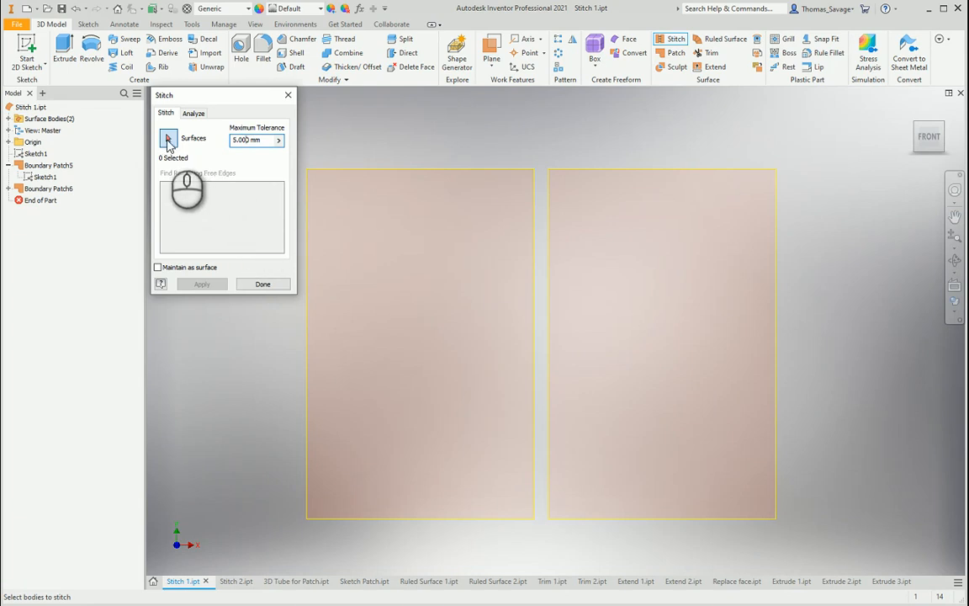
left_click(422, 299)
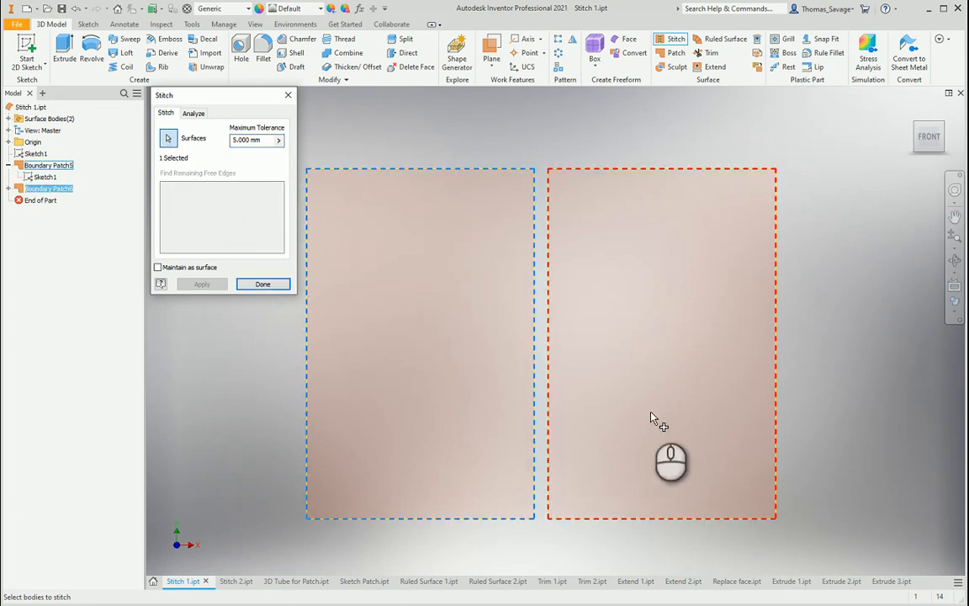
left_click(660, 365)
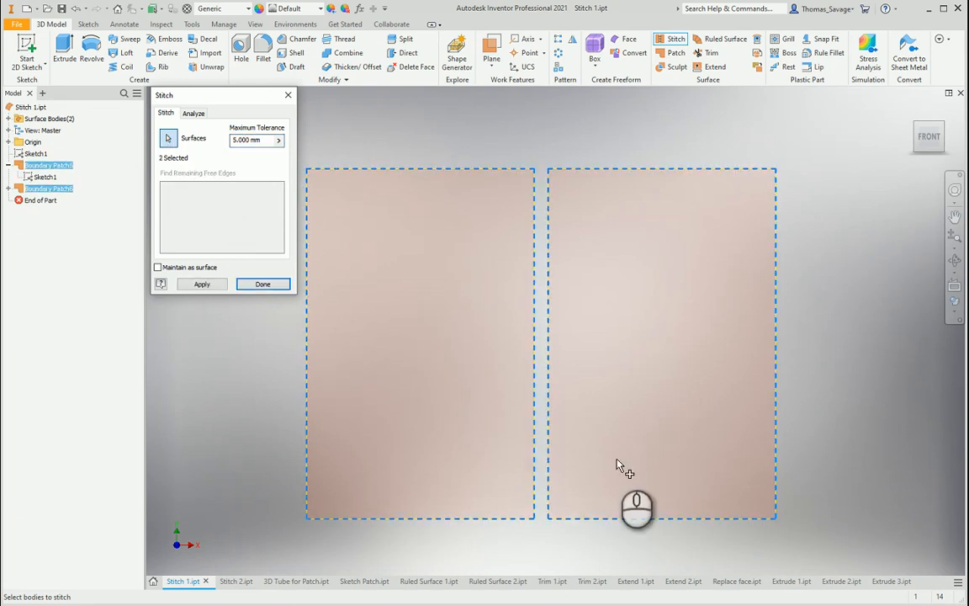
left_click(263, 286)
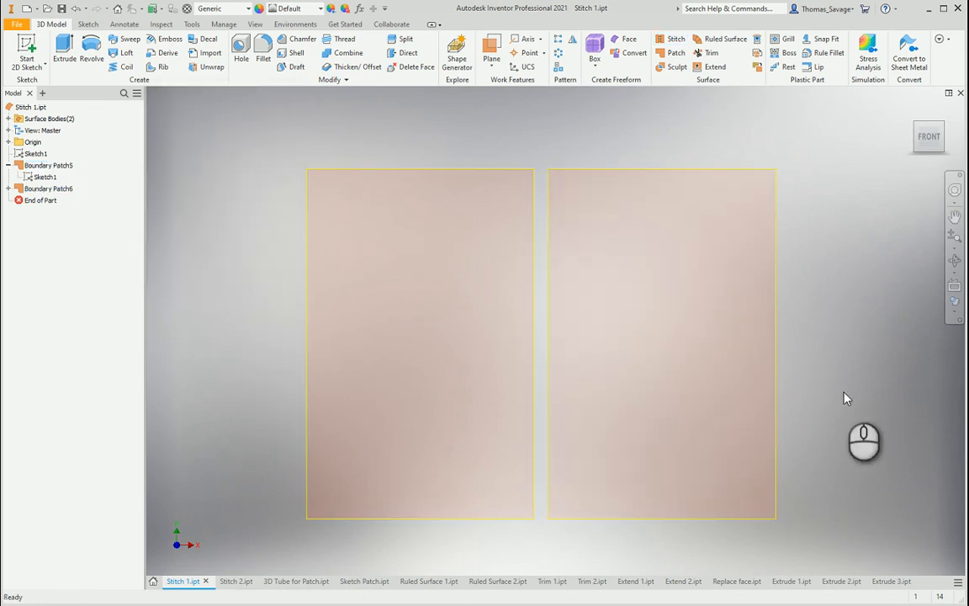
Stitch the left and right patch surfaces together using the 5 mm maximum tolerance
left_click(674, 40)
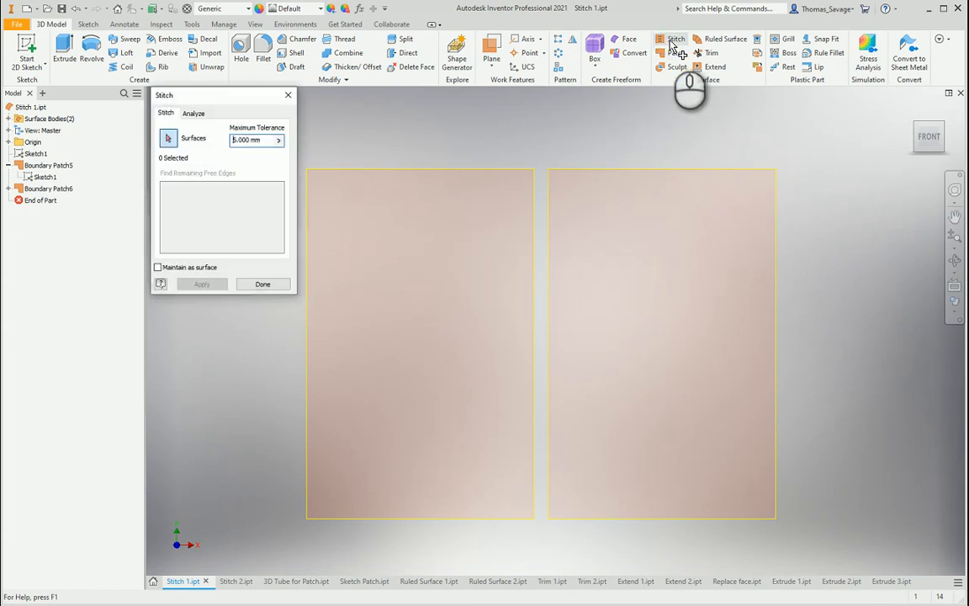
left_click(511, 270)
left_click(688, 357)
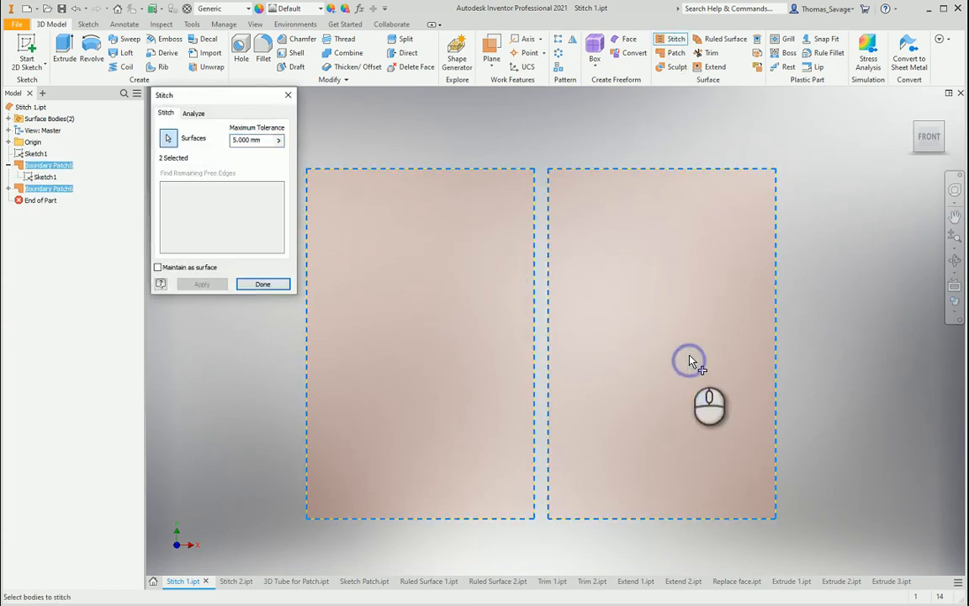
left_click(214, 285)
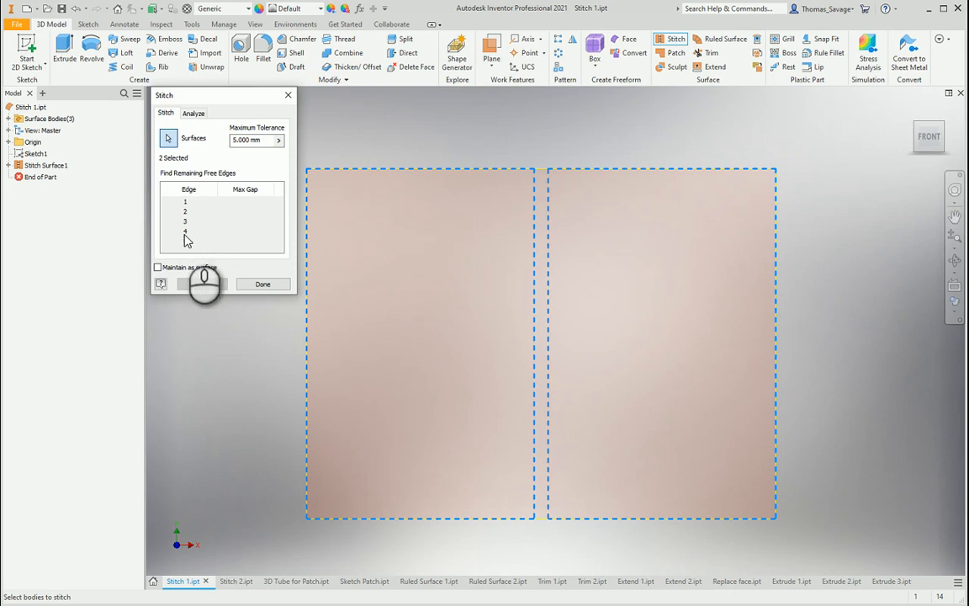
left_click(259, 283)
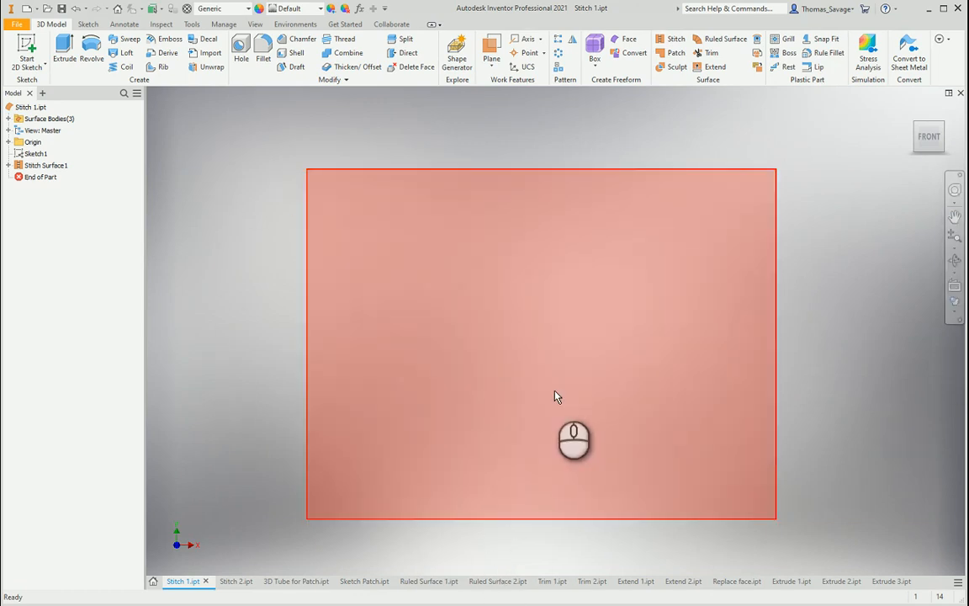
Undo the stitch of the two patch surfaces
left_click(44, 165)
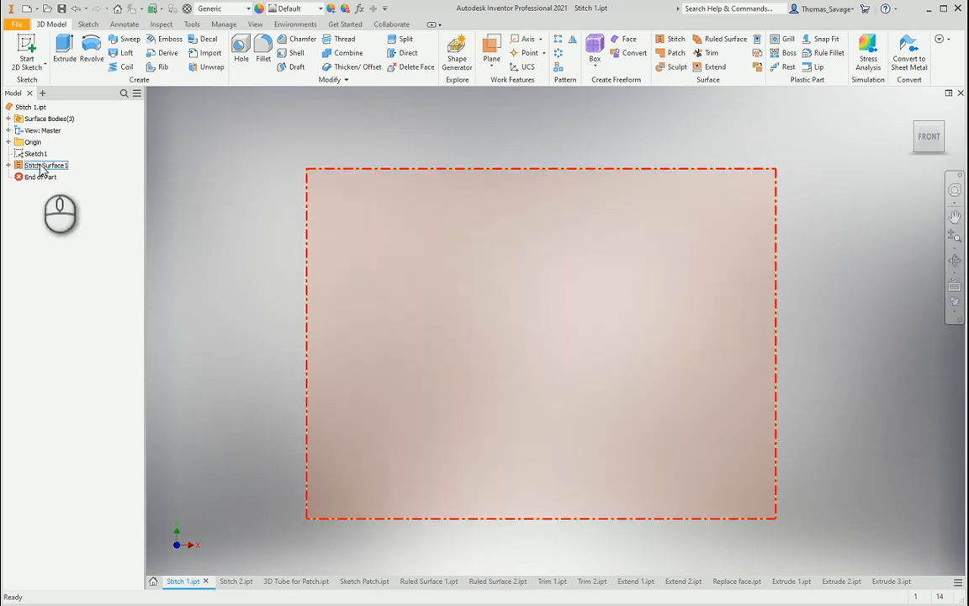
left_click(78, 9)
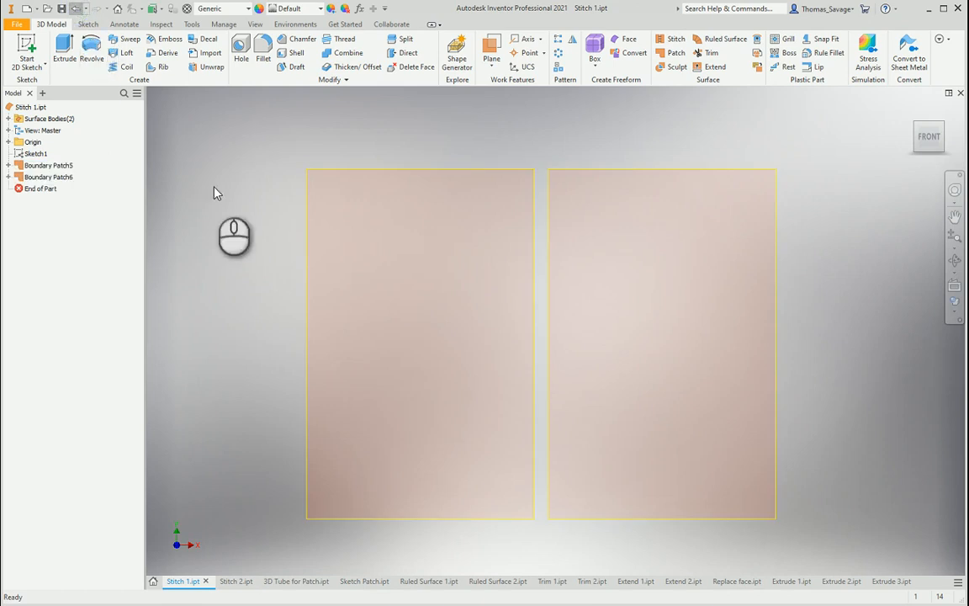
Stitch the left and right patch surfaces together with a maximum tolerance of 1 mm
left_click(674, 39)
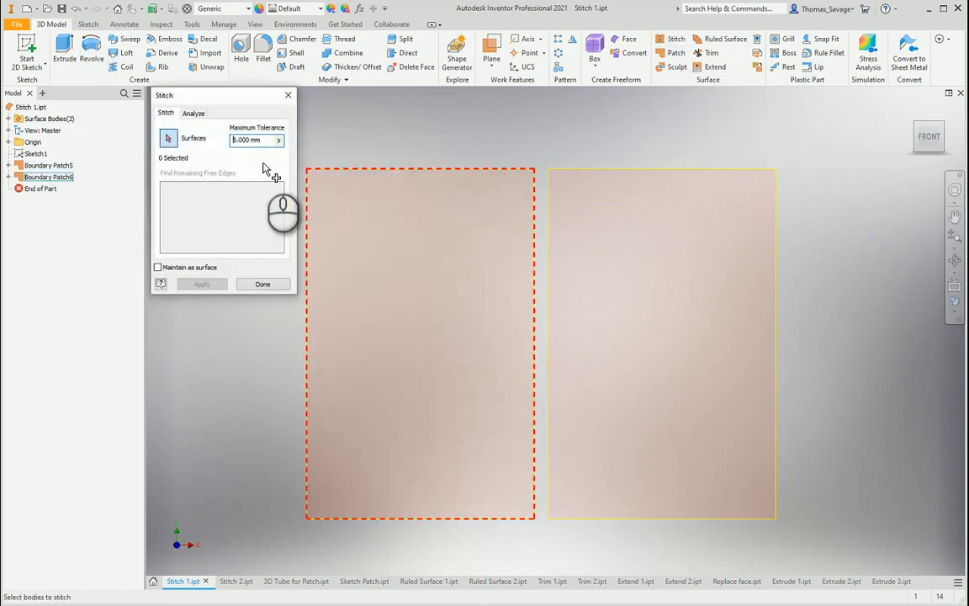
left_click_drag(263, 140, 225, 142)
type("1")
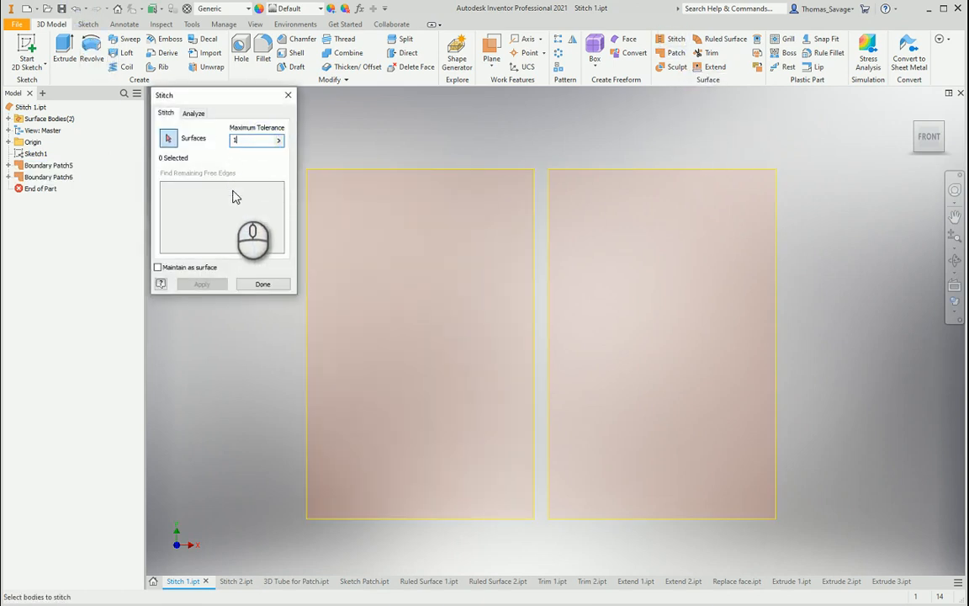
left_click(400, 269)
left_click(661, 357)
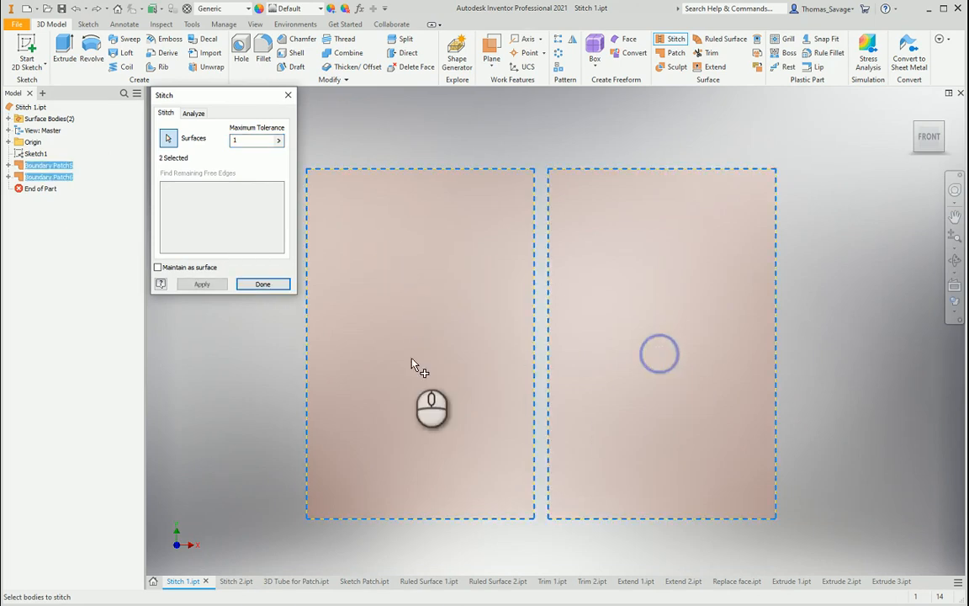
left_click(200, 285)
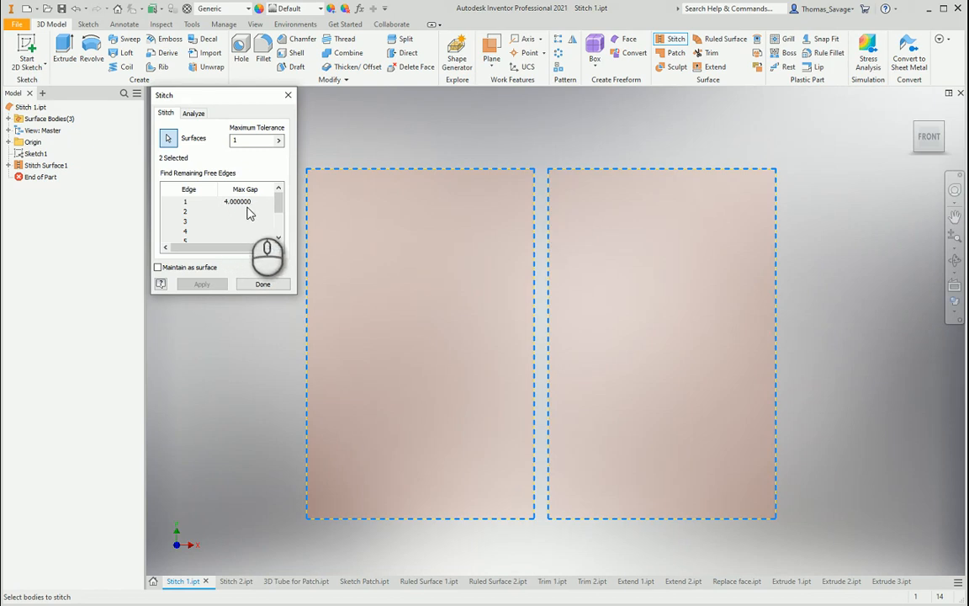
left_click(255, 284)
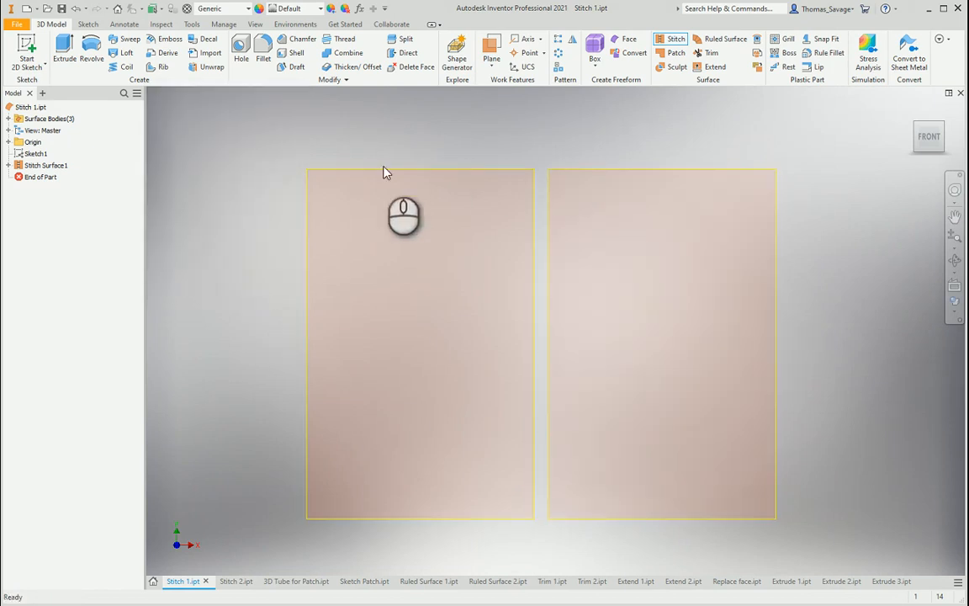
Edit the stitched surface feature and set its maximum tolerance to 5 mm
double_click(47, 168)
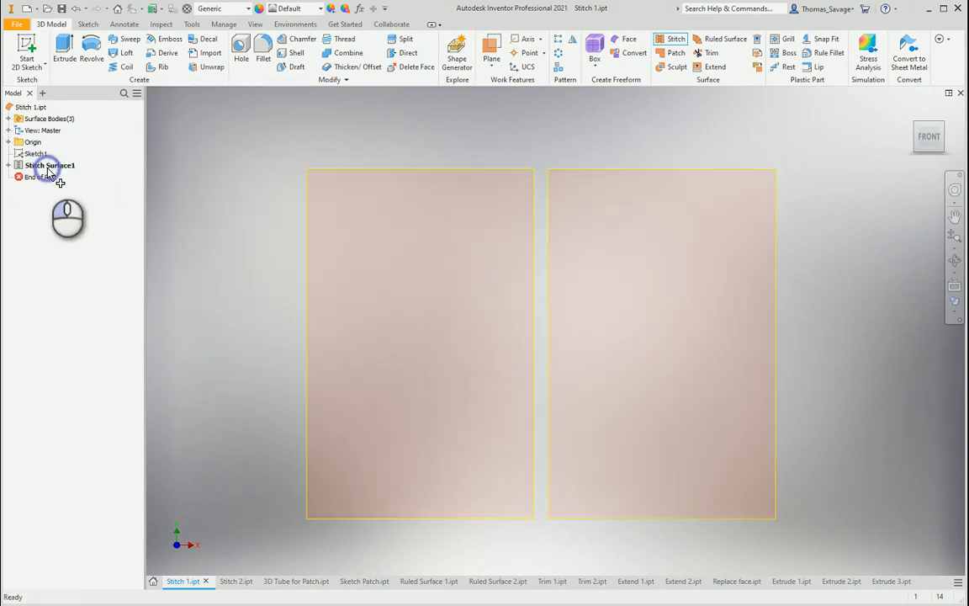
double_click(252, 140)
type("5")
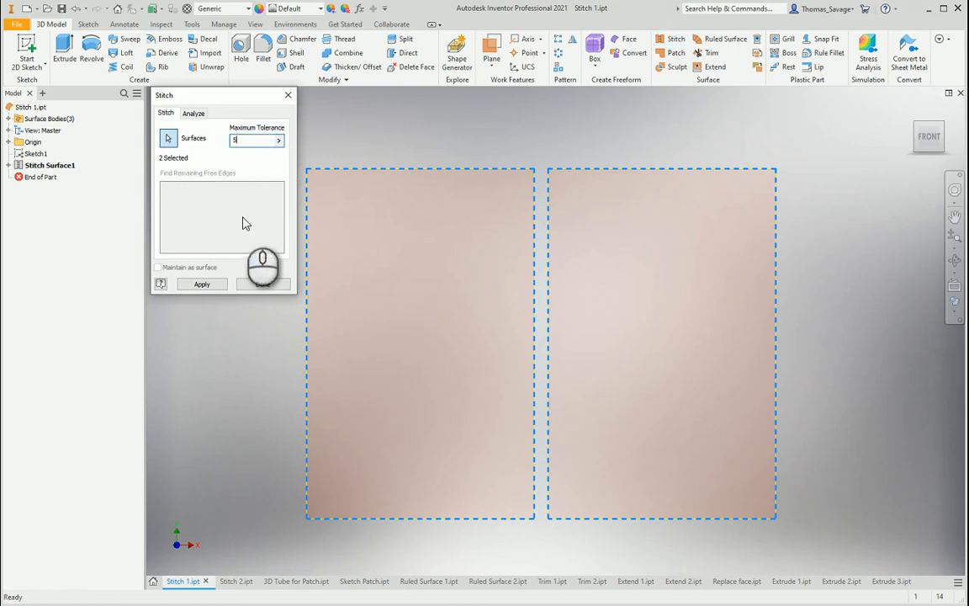
left_click(202, 283)
left_click(260, 284)
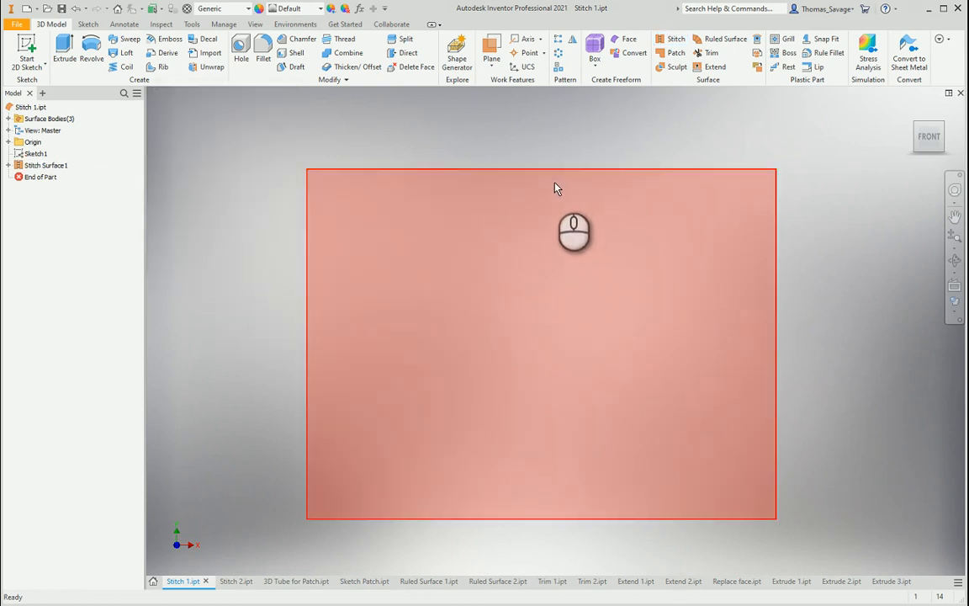
In Stitch 2.ipt, create a separate boundary patch on each of the two perpendicular rectangular sketch profiles
left_click(240, 580)
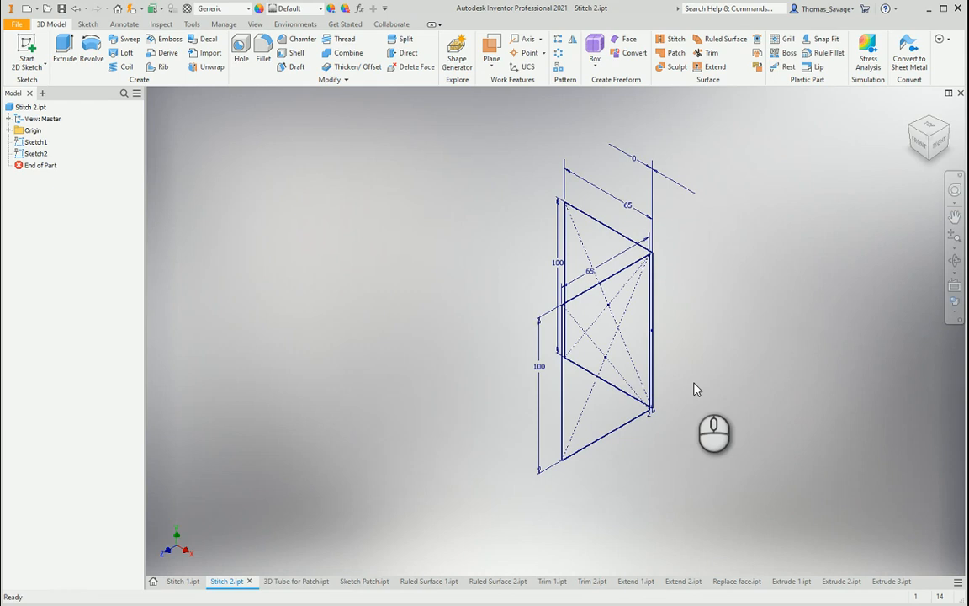
mouse_move(772, 480)
middle_mouse_down("shift")
mouse_move(716, 390)
mouse_move(728, 490)
mouse_move(589, 379)
mouse_move(607, 349)
mouse_move(660, 333)
middle_mouse_up("shift")
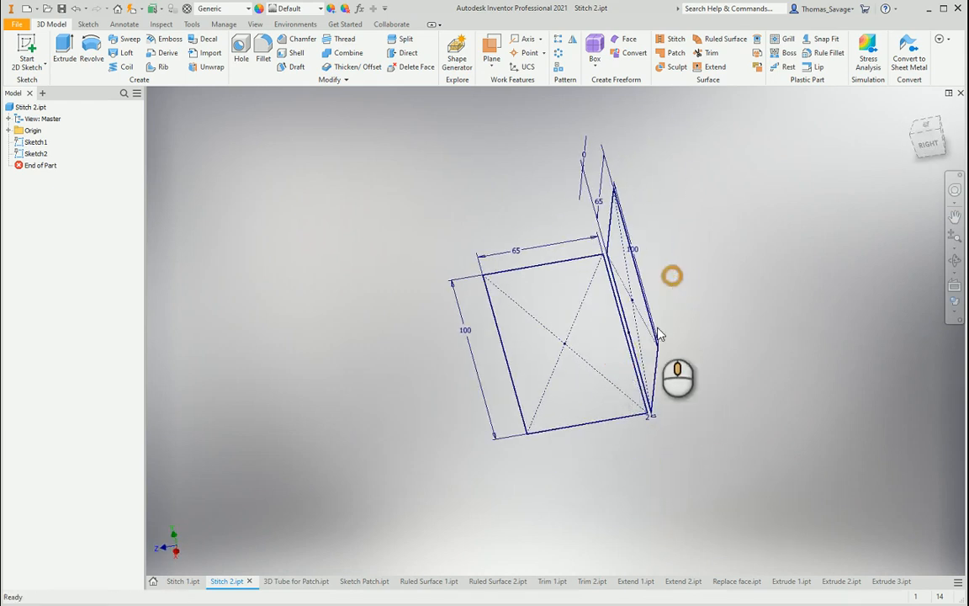
left_click(674, 53)
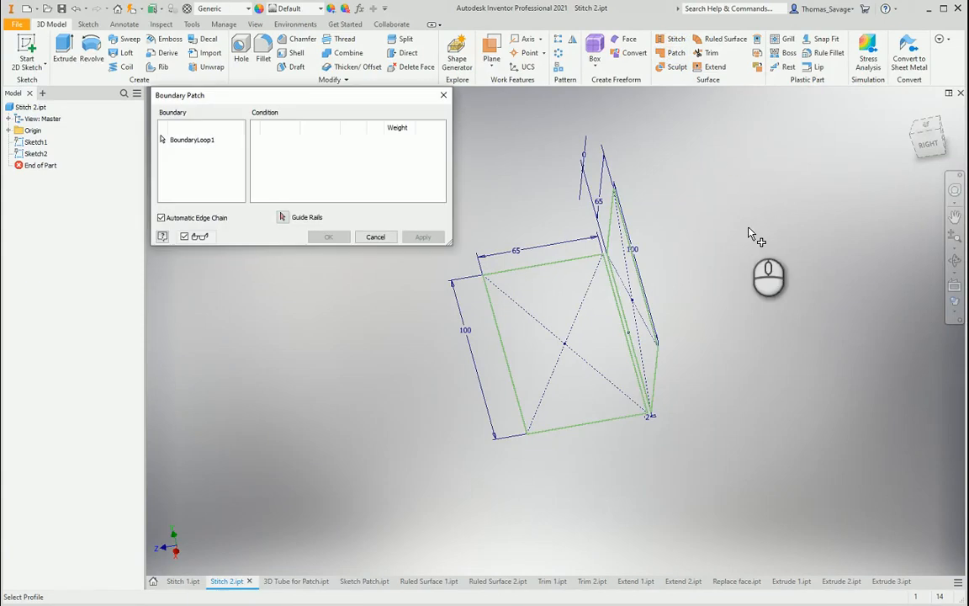
left_click(591, 340)
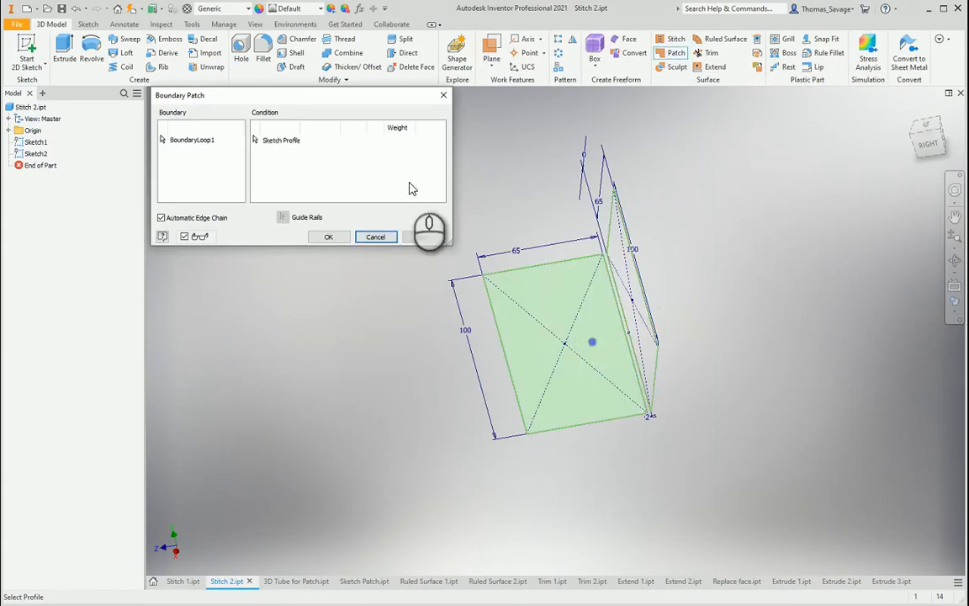
left_click(329, 238)
left_click(673, 53)
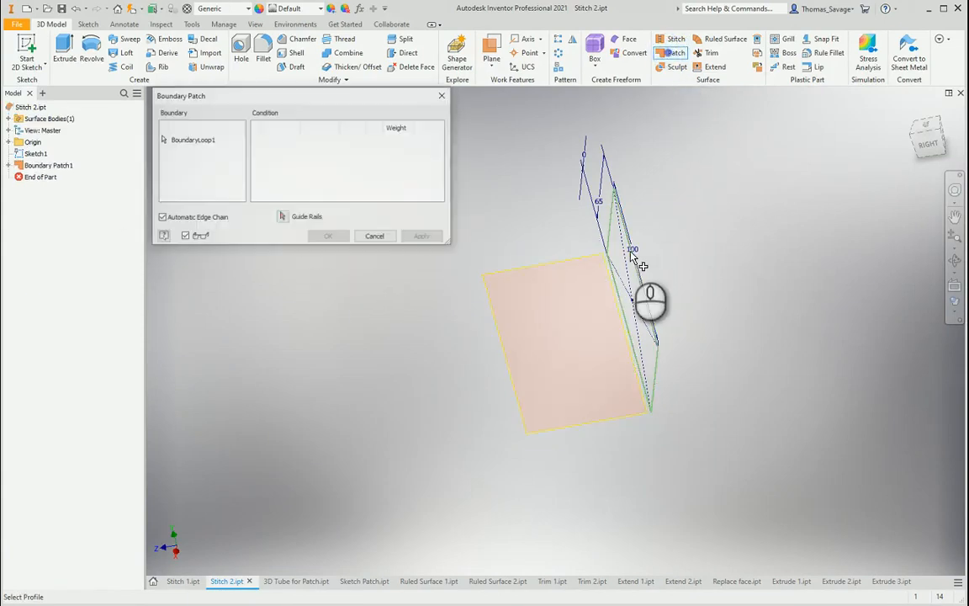
left_click(633, 256)
left_click(329, 235)
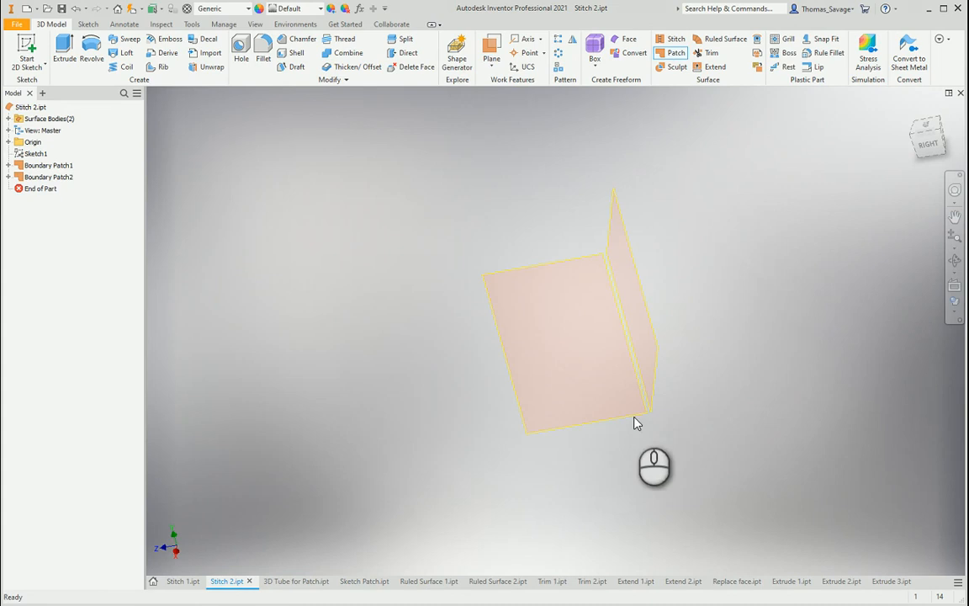
Measure the gap between the neighbouring lower corners of the two perpendicular patches and examine it from below
left_click(39, 167)
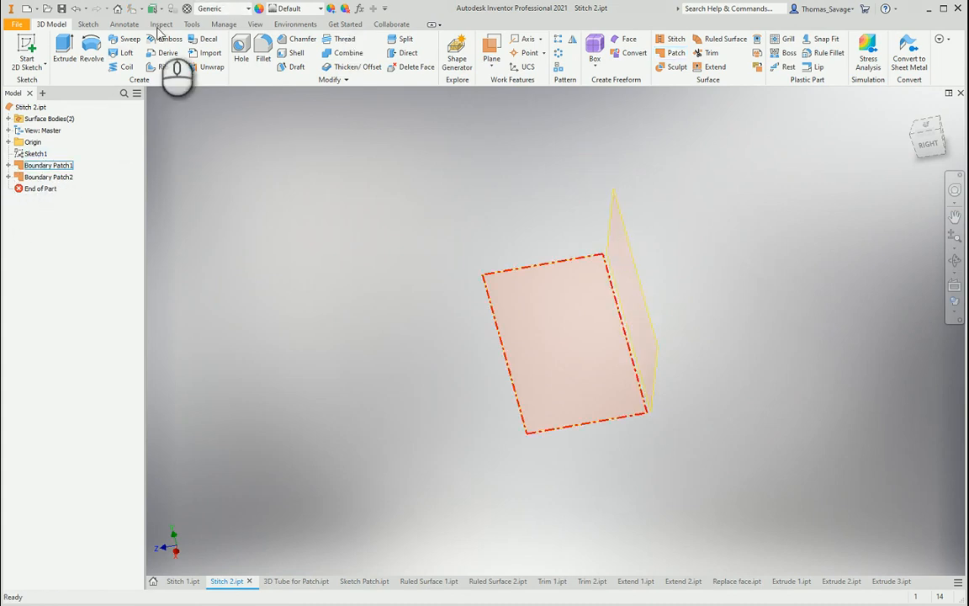
left_click(192, 24)
left_click(23, 50)
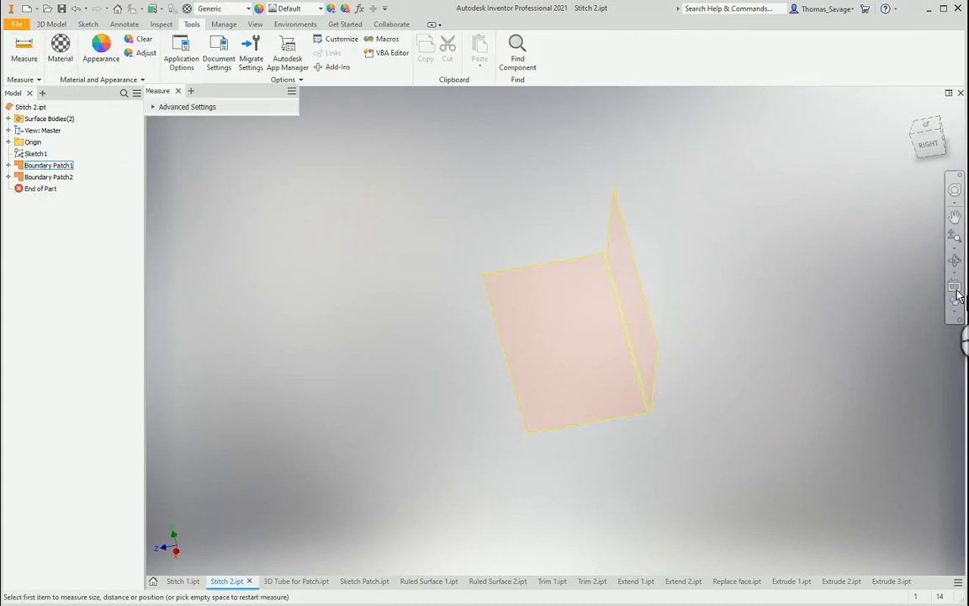
scroll(650, 418, "down", 4)
middle_click_drag(871, 207, 905, 266, "shift")
left_click(955, 289)
left_click(519, 380)
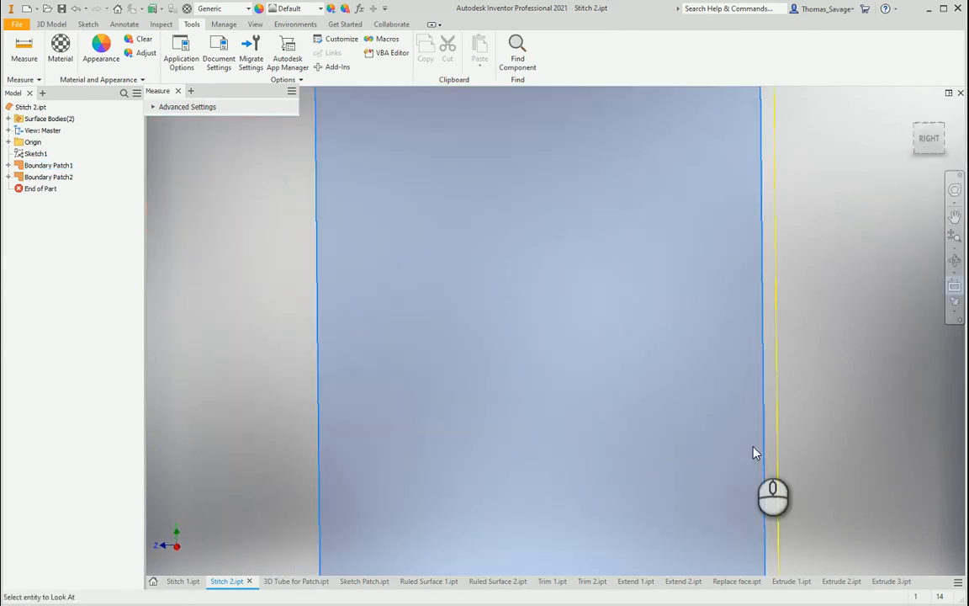
middle_click_drag(755, 452, 636, 192)
scroll(659, 433, "down", 2)
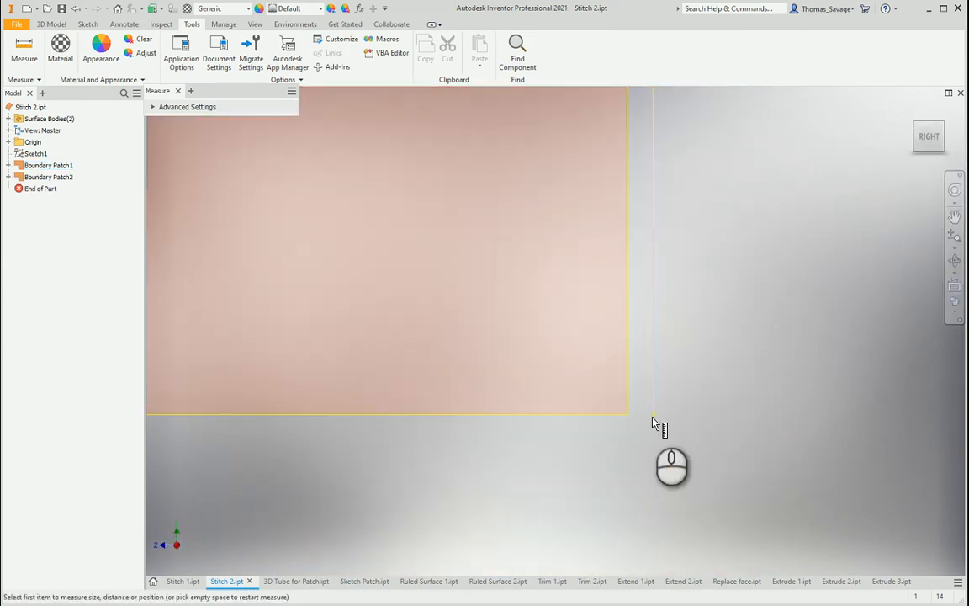
left_click(648, 418)
left_click(631, 416)
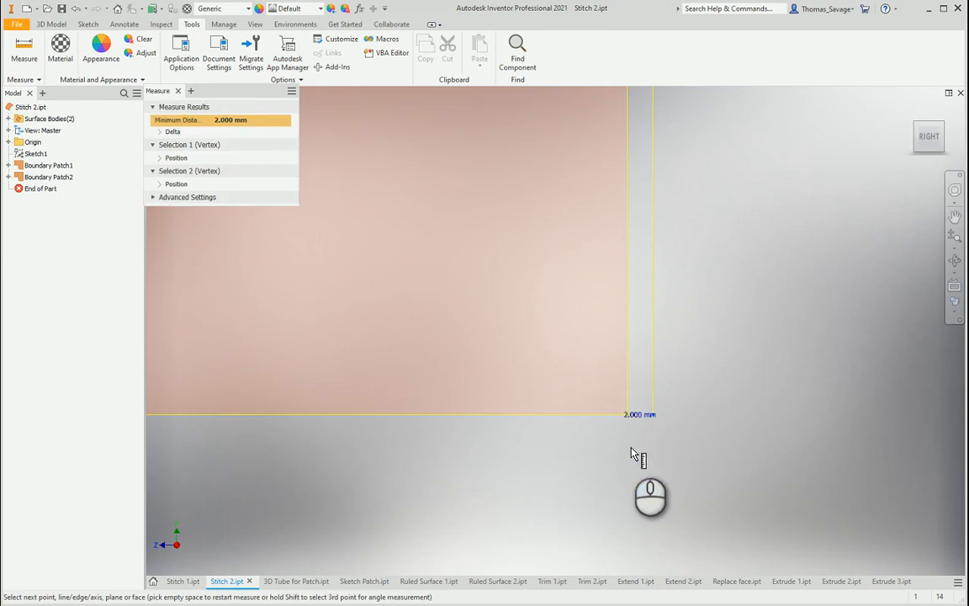
middle_click_drag(675, 373, 618, 414, "shift")
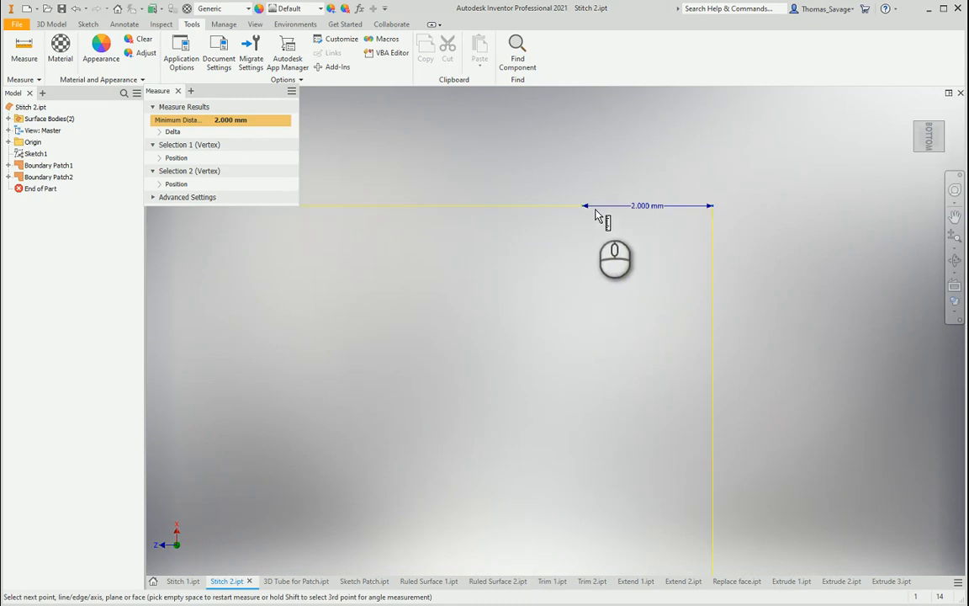
middle_click_drag(551, 244, 590, 345, "shift")
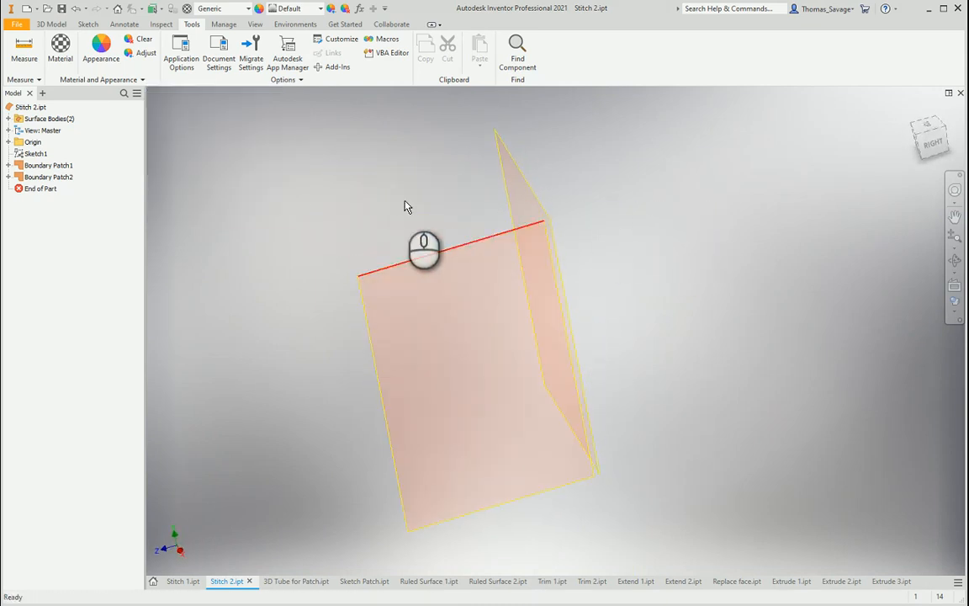
Stitch the two perpendicular patch surfaces together with a maximum tolerance of 3 mm
left_click(52, 23)
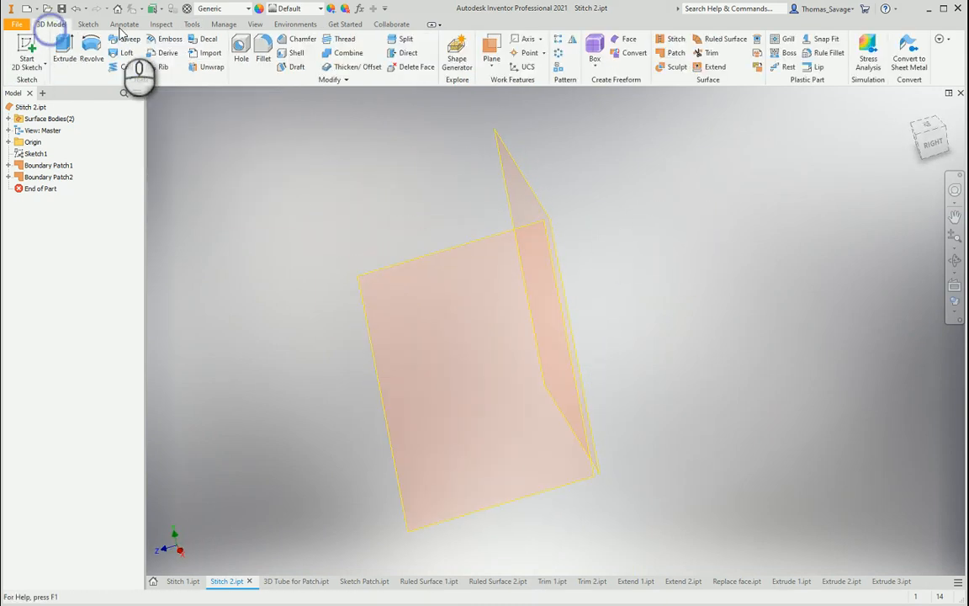
left_click(673, 41)
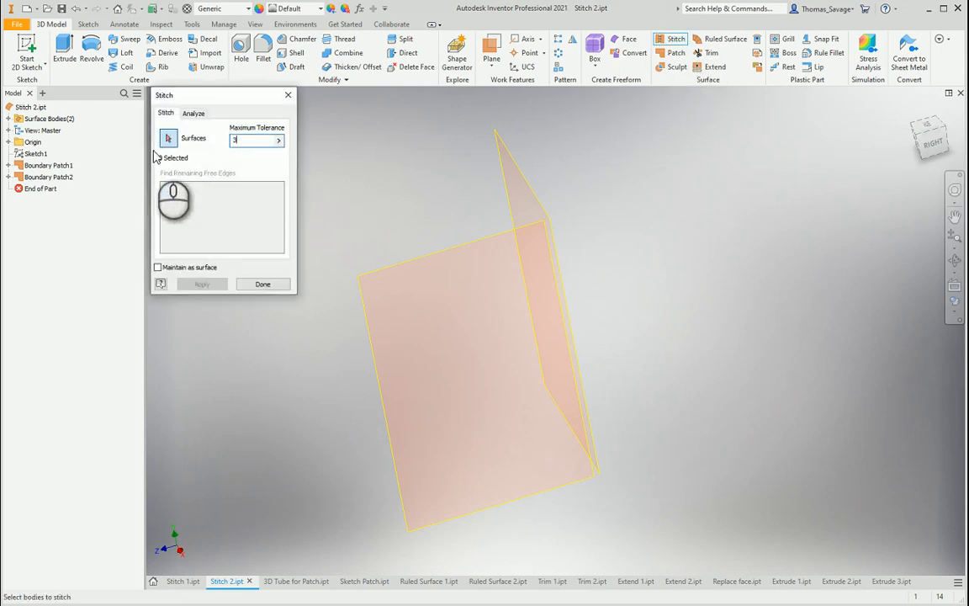
left_click(420, 360)
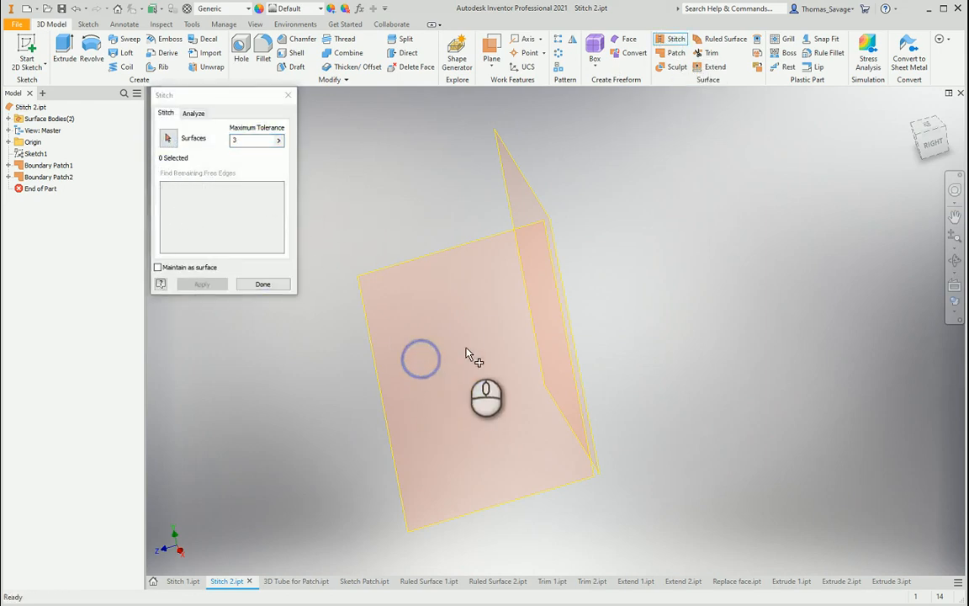
left_click(174, 138)
left_click(443, 277)
left_click(541, 194)
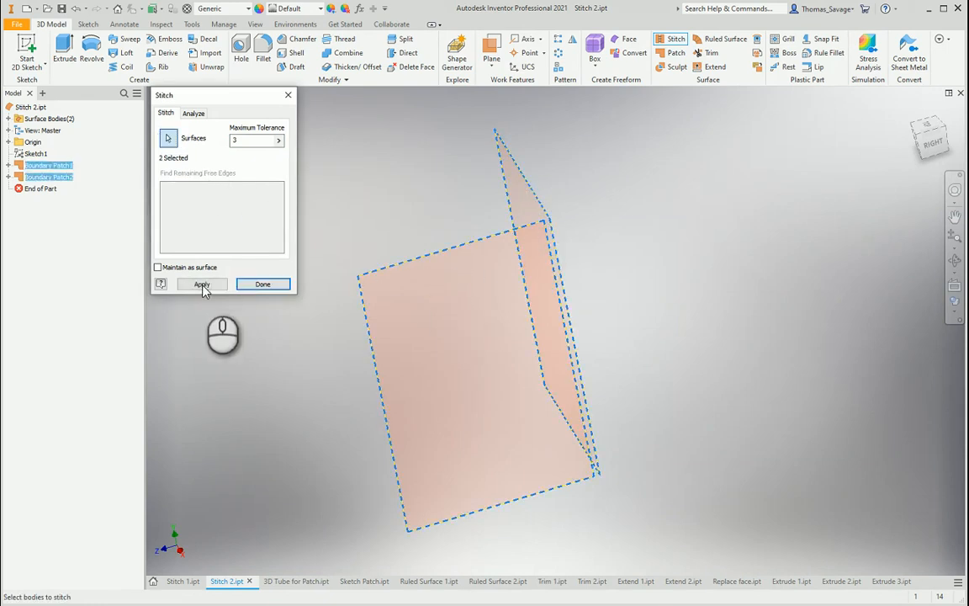
left_click(202, 285)
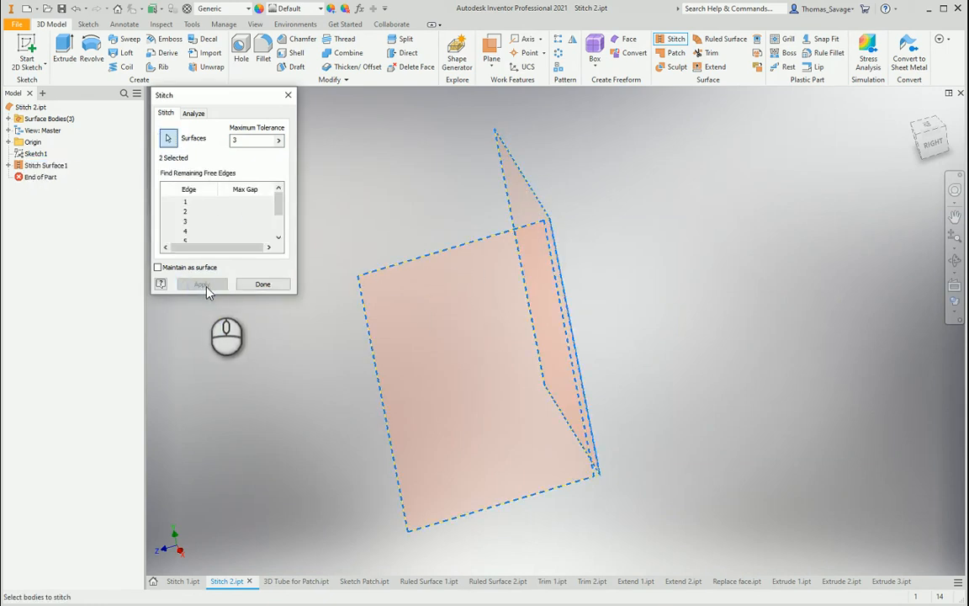
left_click(261, 284)
Examine the shared edge of the stitched perpendicular surfaces from the right and bottom views
scroll(551, 227, "up", 3)
scroll(555, 229, "up", 2)
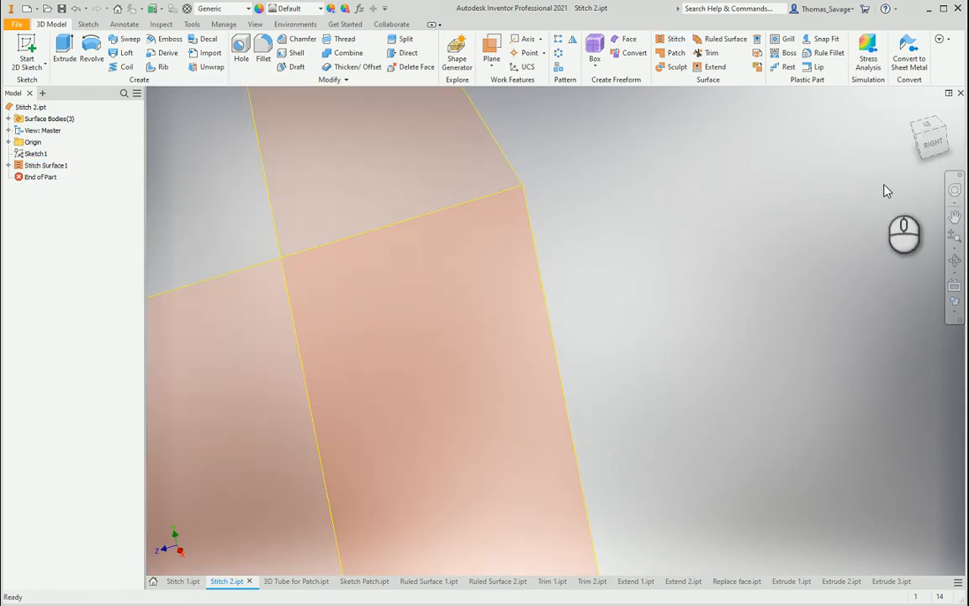
left_click(932, 142)
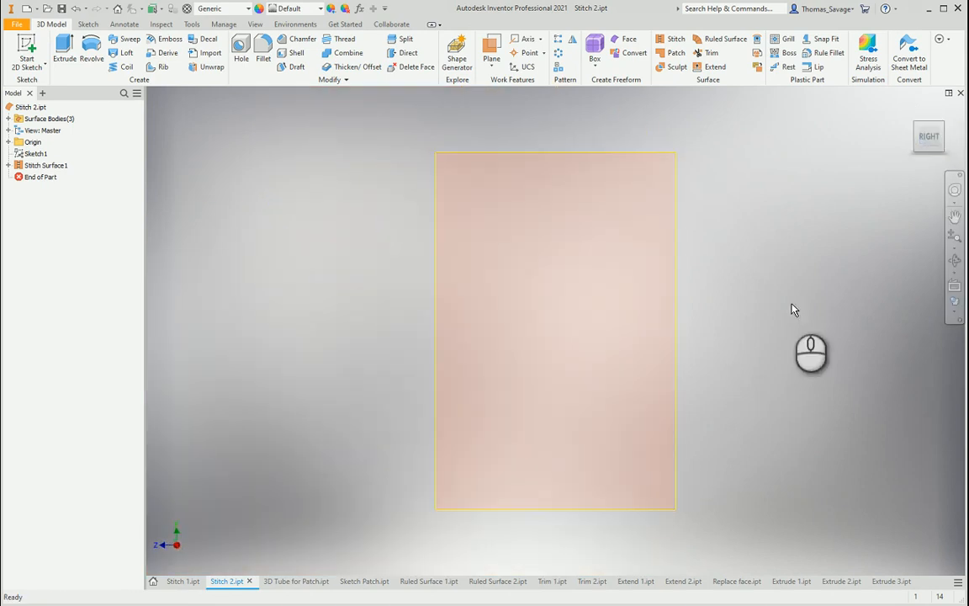
middle_click_drag(771, 383, 781, 329, "shift")
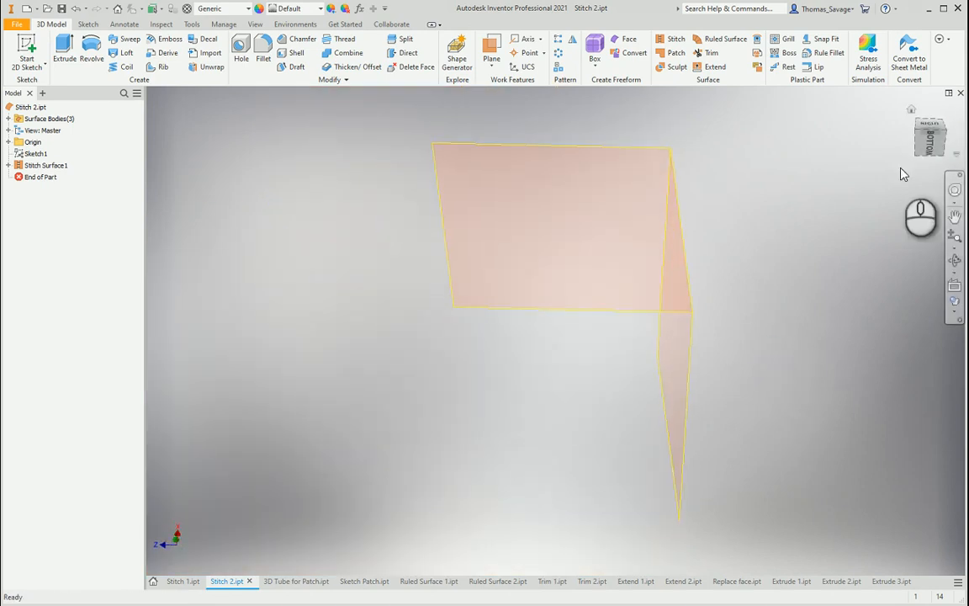
left_click(934, 140)
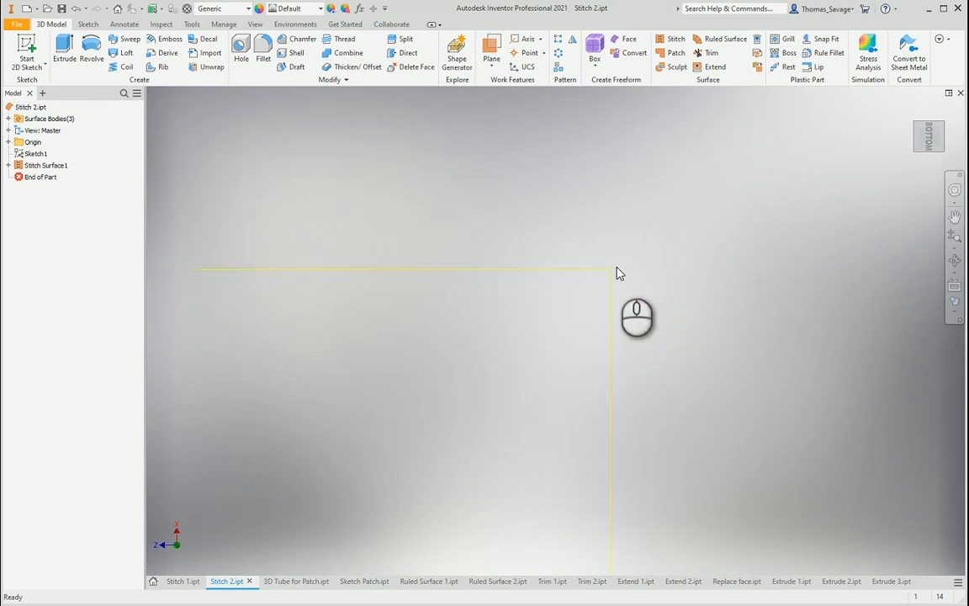
middle_click_drag(638, 259, 727, 390, "shift")
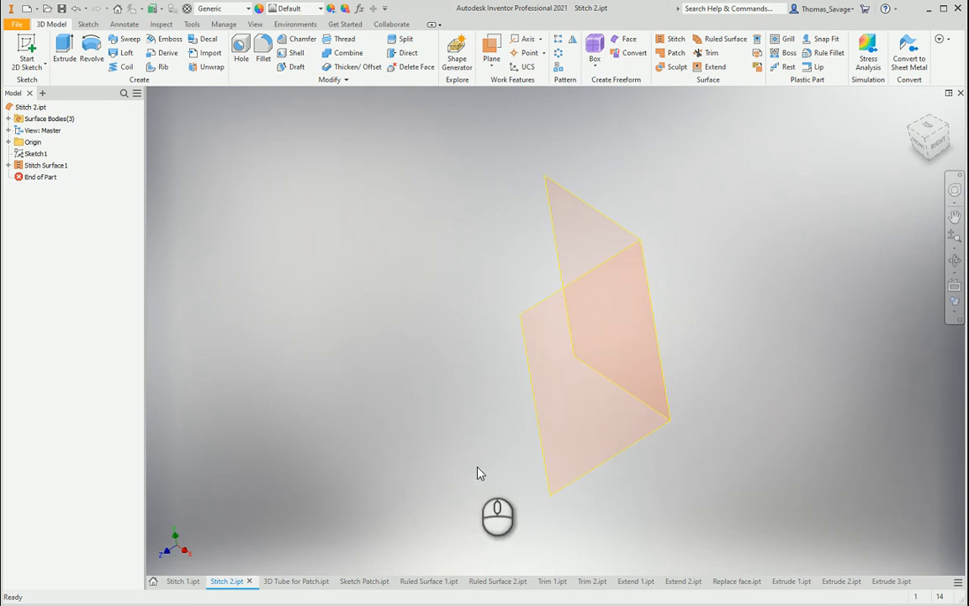
In 3D Tube for Patch.ipt, create a boundary patch closing the inner circular edge at the tube's front end
left_click(296, 584)
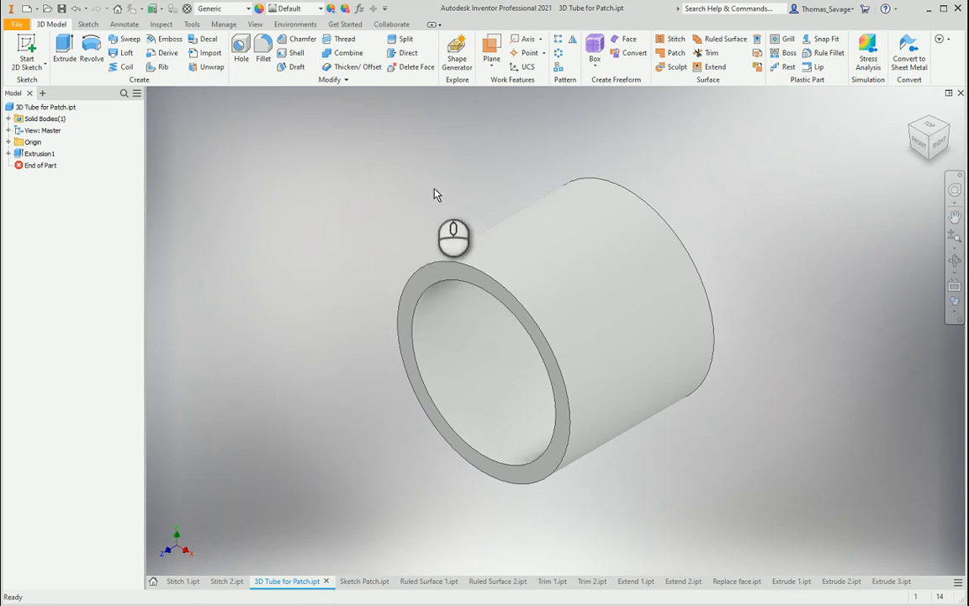
left_click(676, 53)
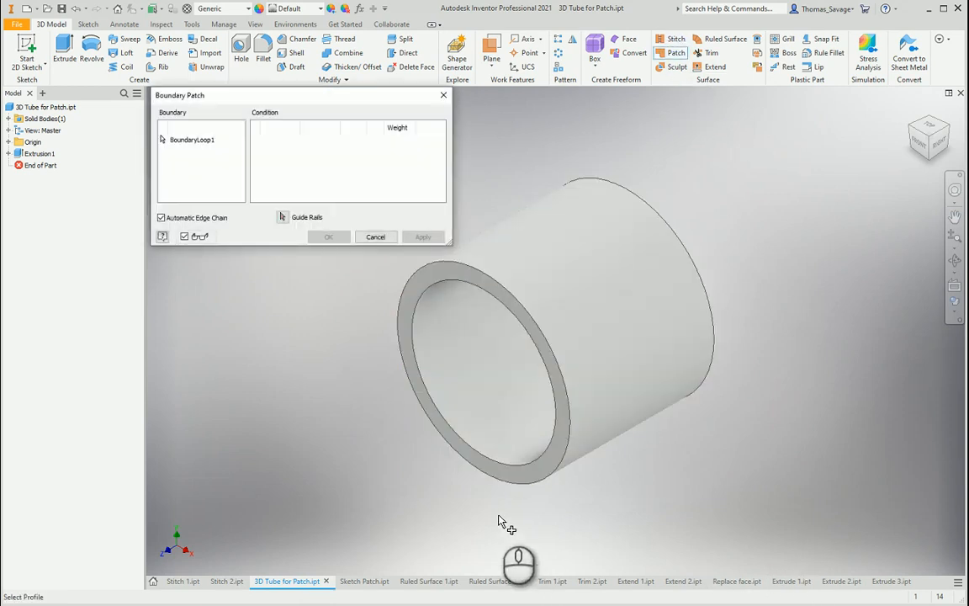
left_click(529, 468)
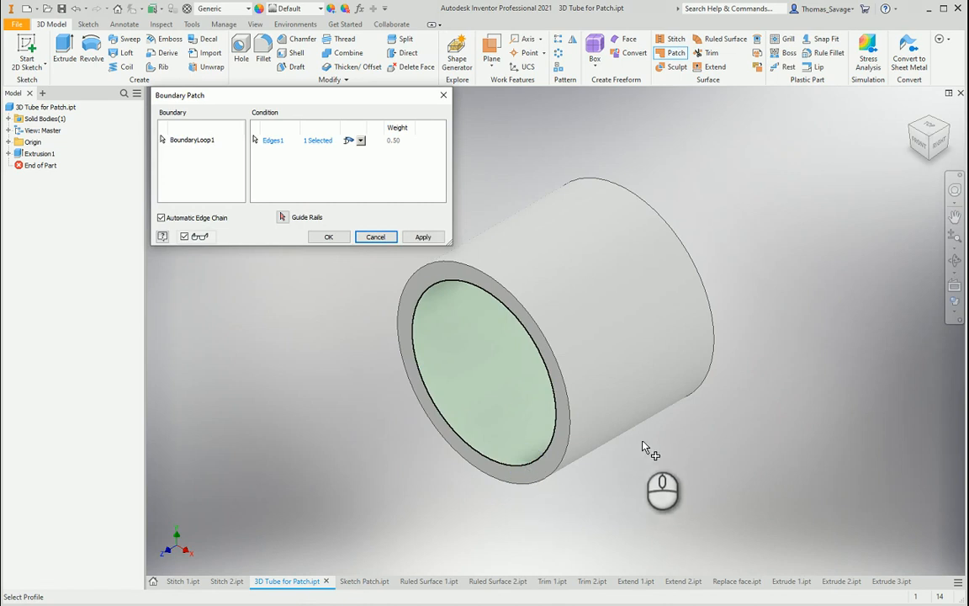
middle_click_drag(685, 460, 713, 447, "shift")
left_click(328, 236)
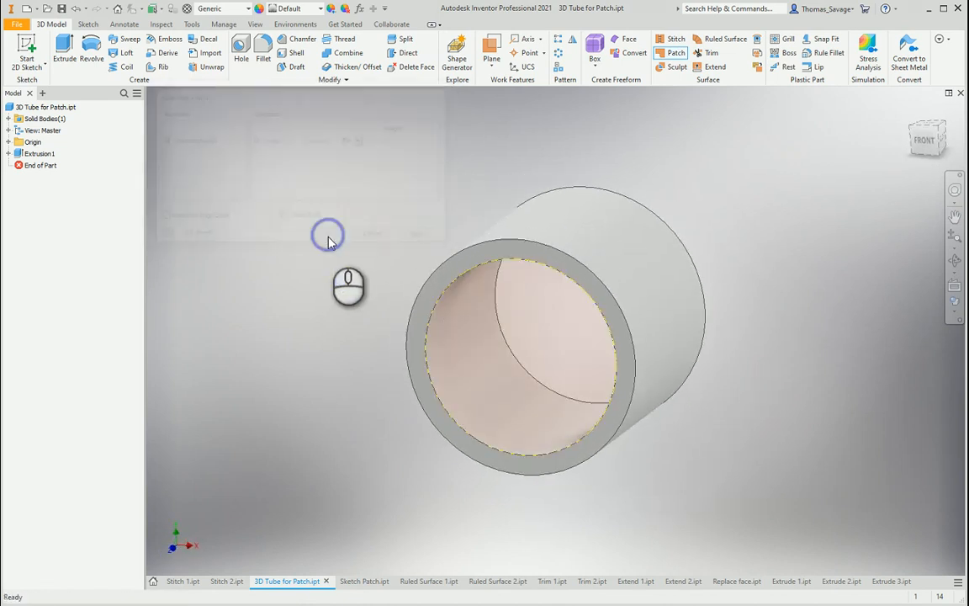
Thicken the circular boundary patch 1 mm inward into the tube and join it to the solid
middle_click_drag(610, 445, 642, 371, "shift")
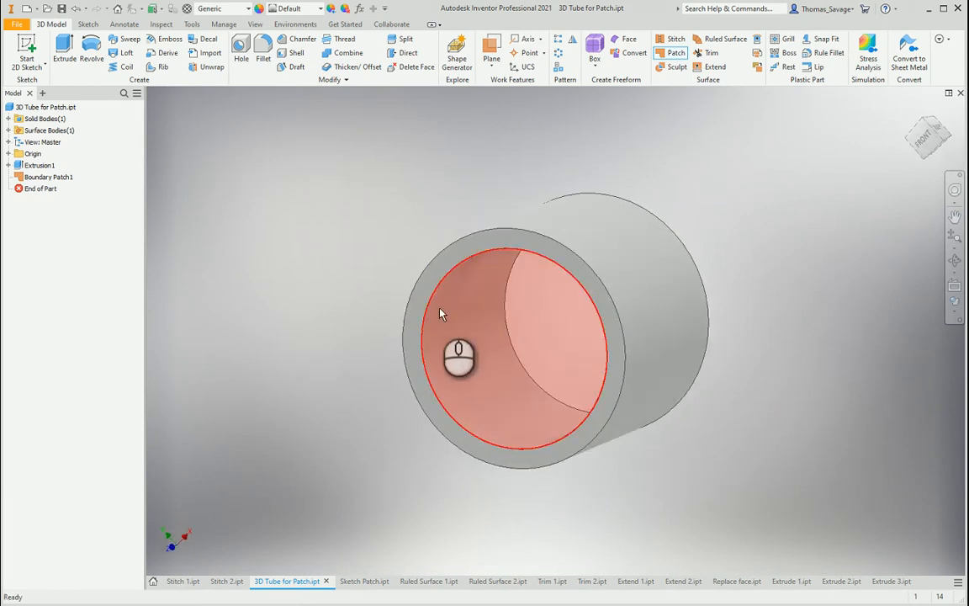
middle_click_drag(776, 509, 749, 508, "shift")
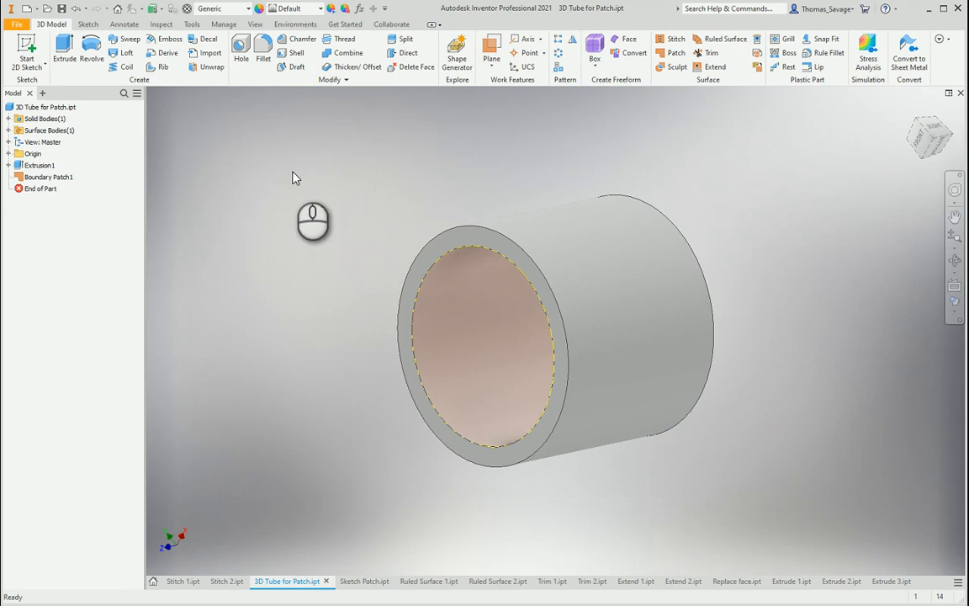
left_click(342, 66)
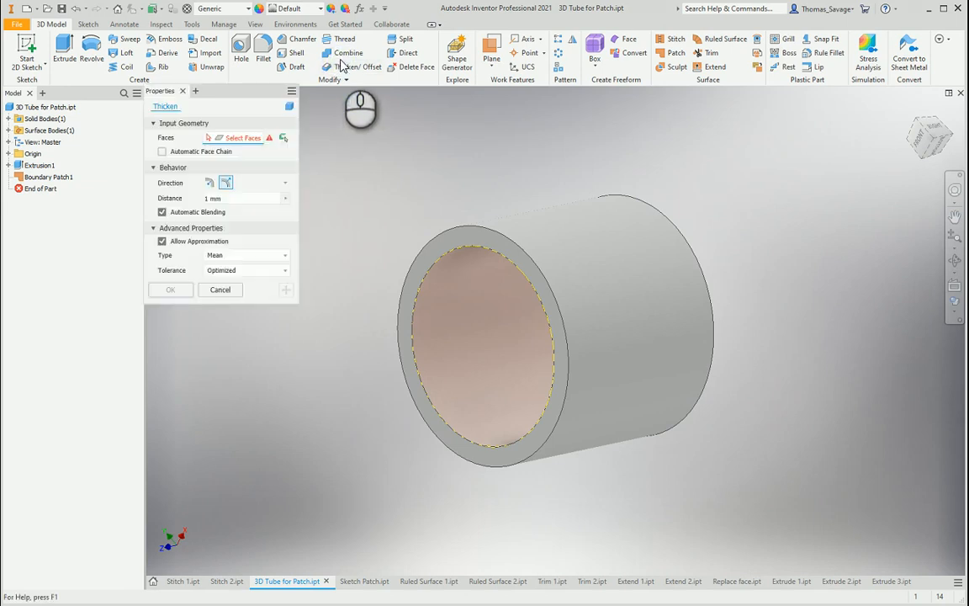
middle_click_drag(345, 160, 338, 170, "shift")
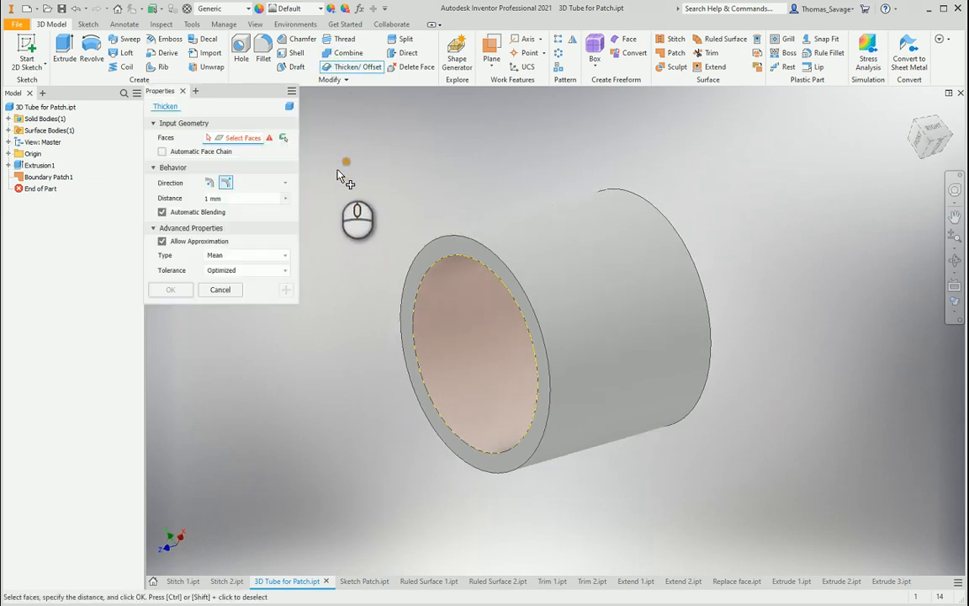
left_click(473, 353)
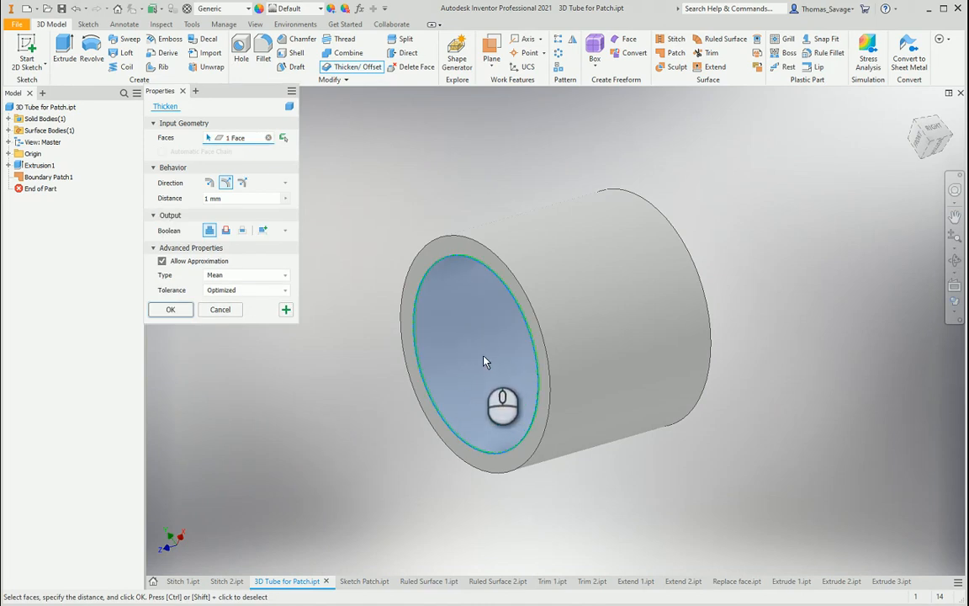
left_click(932, 130)
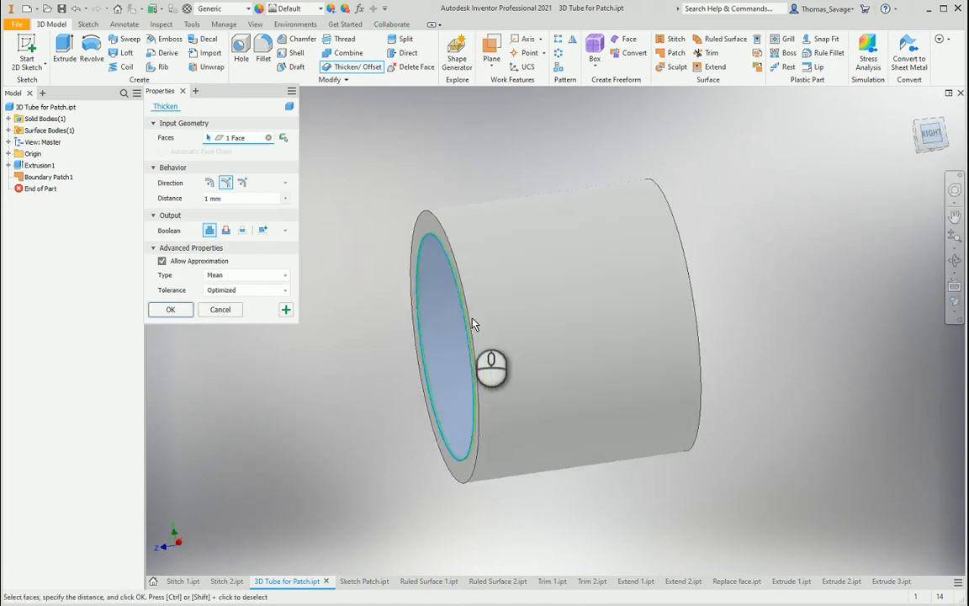
scroll(432, 221, "up", 3)
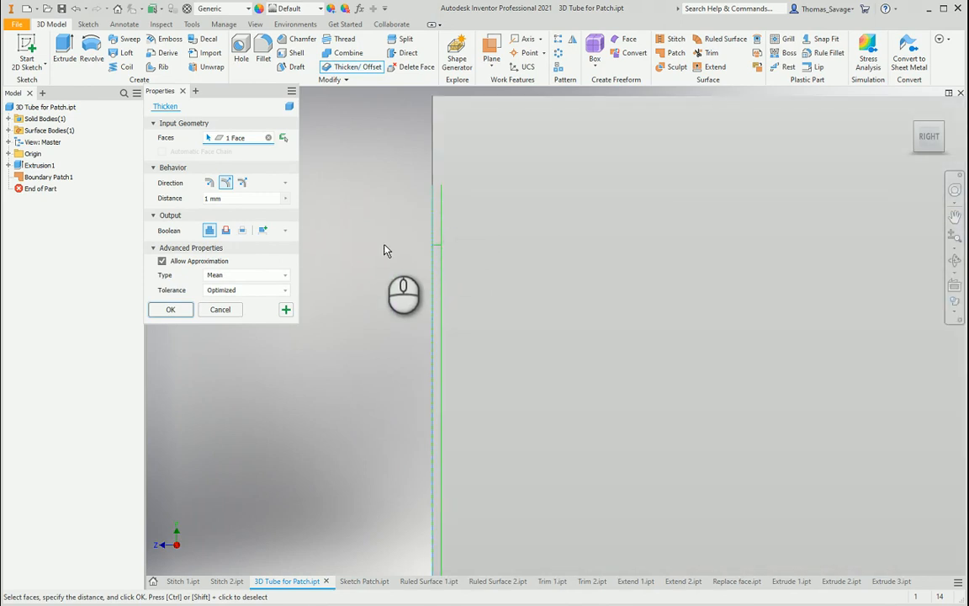
scroll(376, 258, "down", 4)
middle_click_drag(440, 337, 495, 342, "shift")
left_click(178, 309)
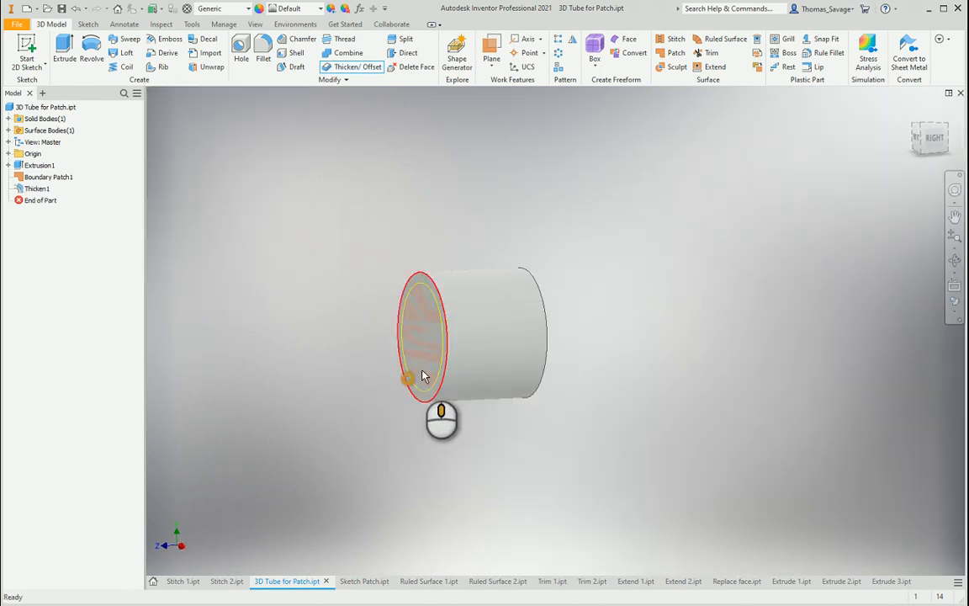
Hide the boundary patch surface at the tube's front end, leaving only the solid displayed
scroll(508, 392, "up", 5)
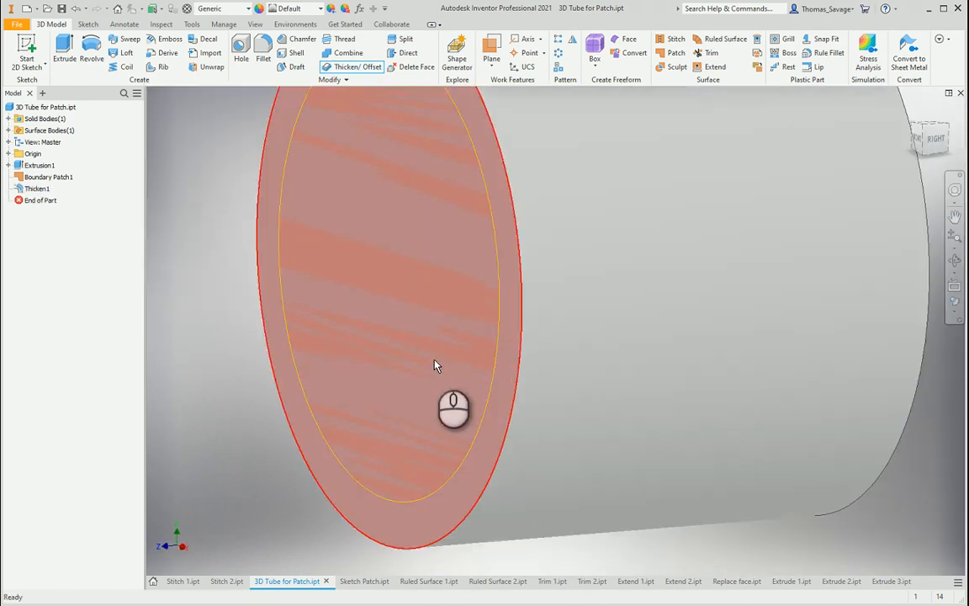
scroll(397, 306, "down", 4)
middle_click_drag(471, 424, 517, 441, "shift")
scroll(505, 434, "down", 2)
scroll(453, 418, "up", 5)
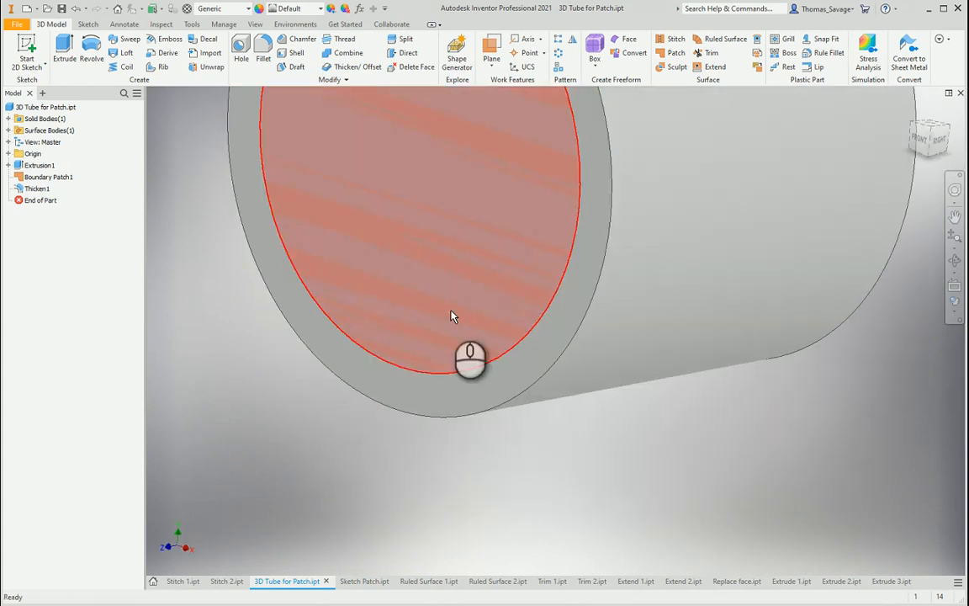
scroll(452, 318, "down", 5)
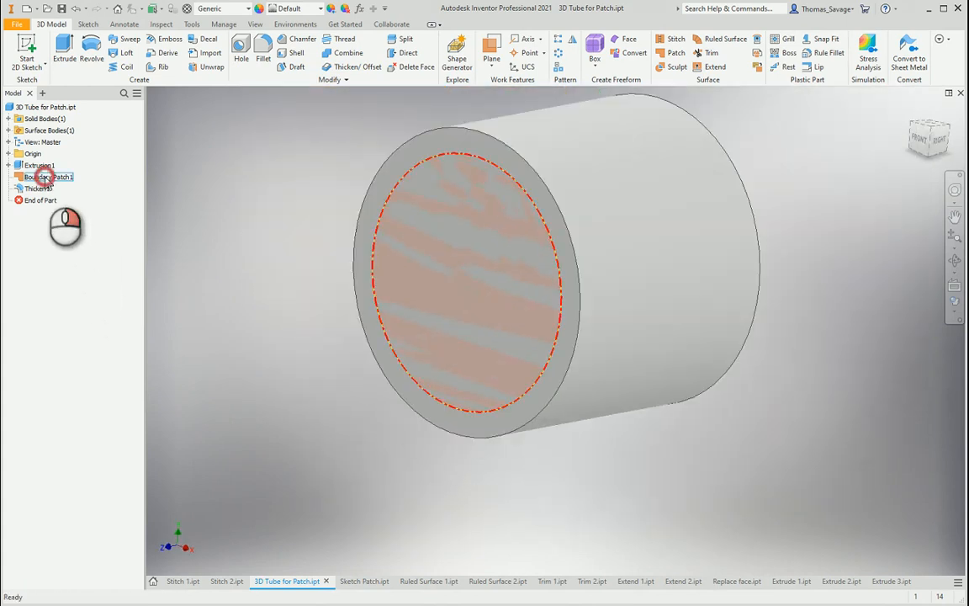
right_click(43, 177)
left_click(96, 274)
mouse_move(673, 501)
middle_mouse_down("shift")
mouse_move(785, 504)
mouse_move(754, 495)
mouse_move(515, 506)
mouse_move(681, 519)
middle_mouse_up("shift")
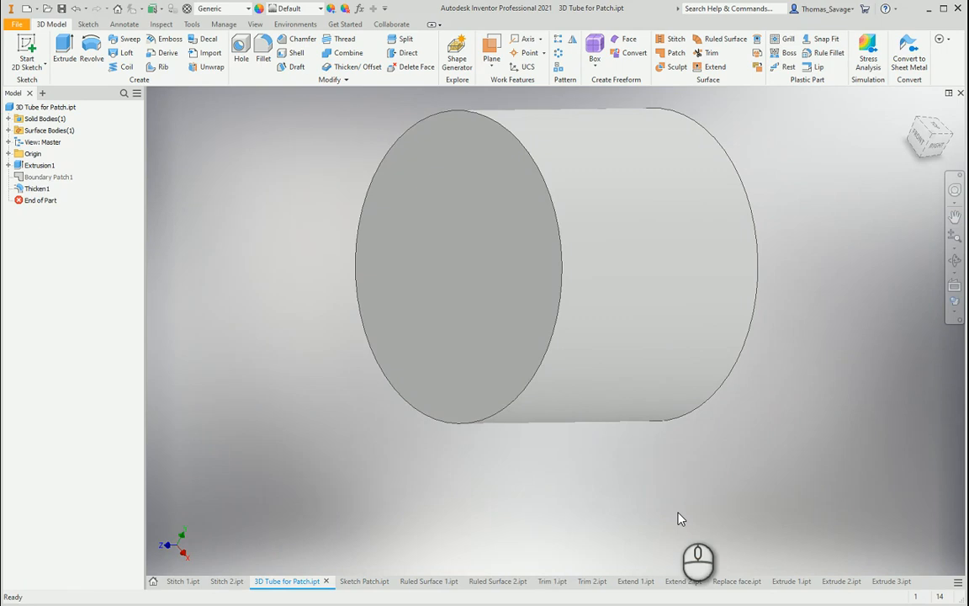
middle_click_drag(678, 467, 682, 390, "shift")
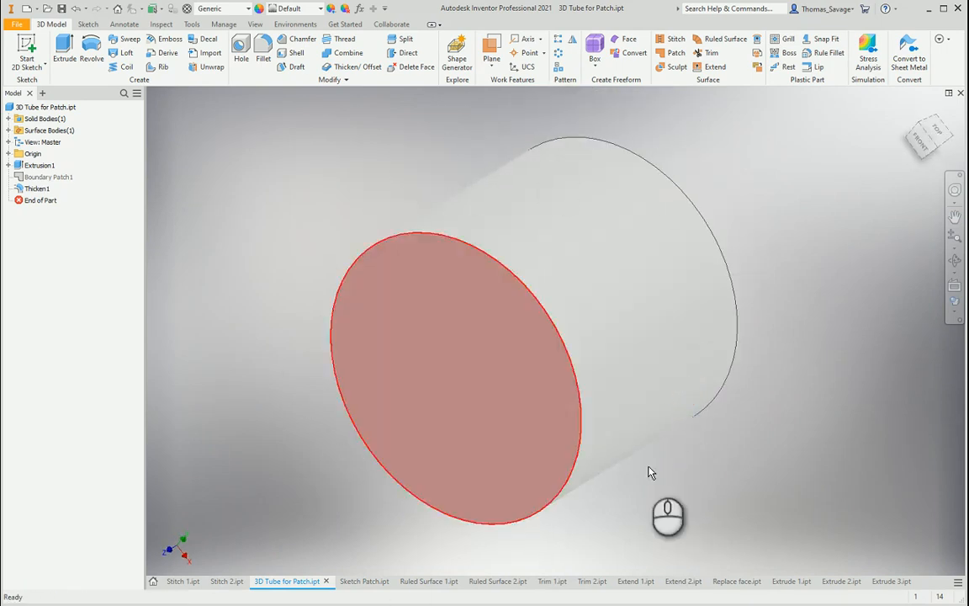
In Sketch Patch.ipt, sketch a 50 mm diameter circle centred on the origin on the front (XY) plane and finish the sketch
left_click(354, 582)
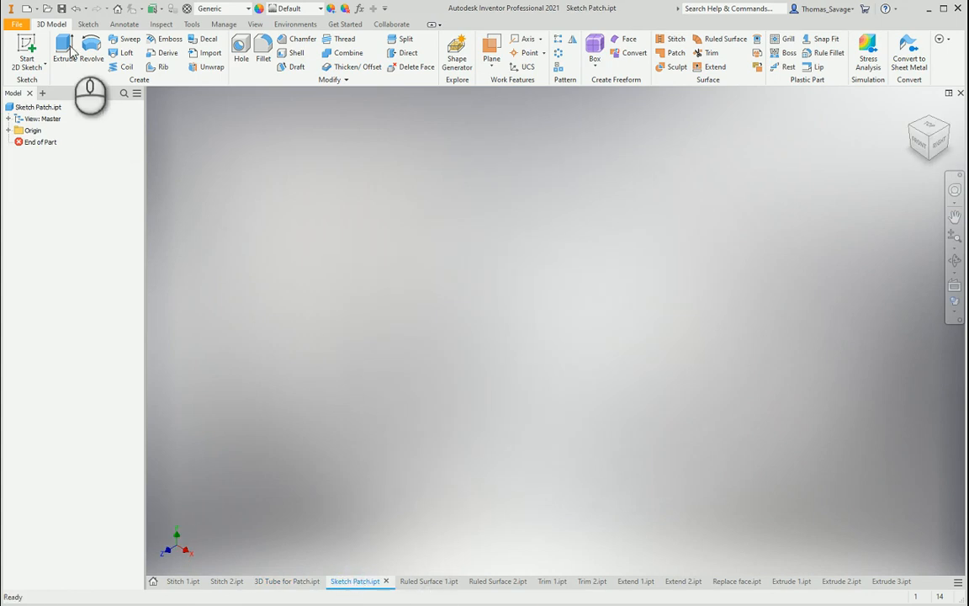
left_click(32, 45)
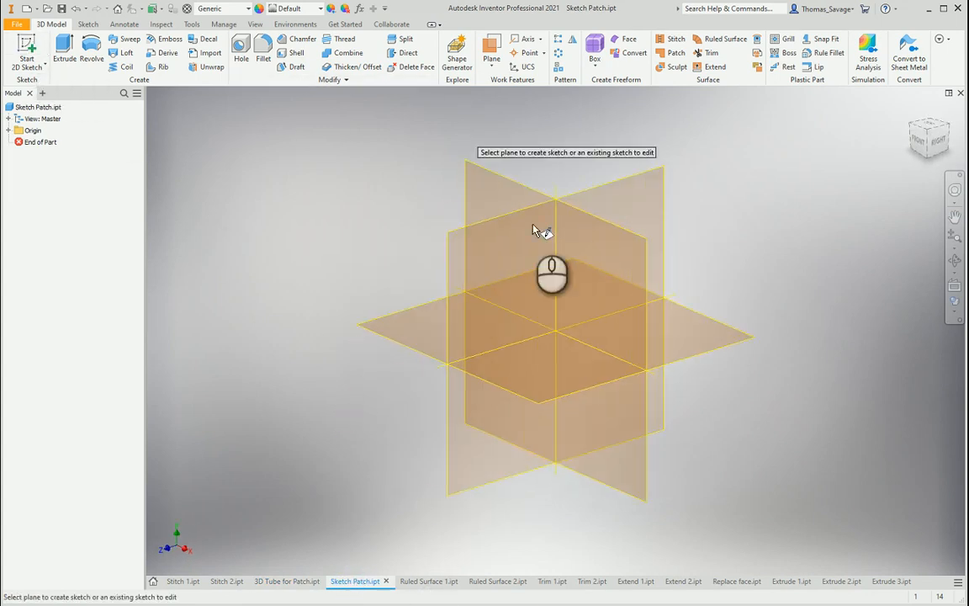
left_click(513, 195)
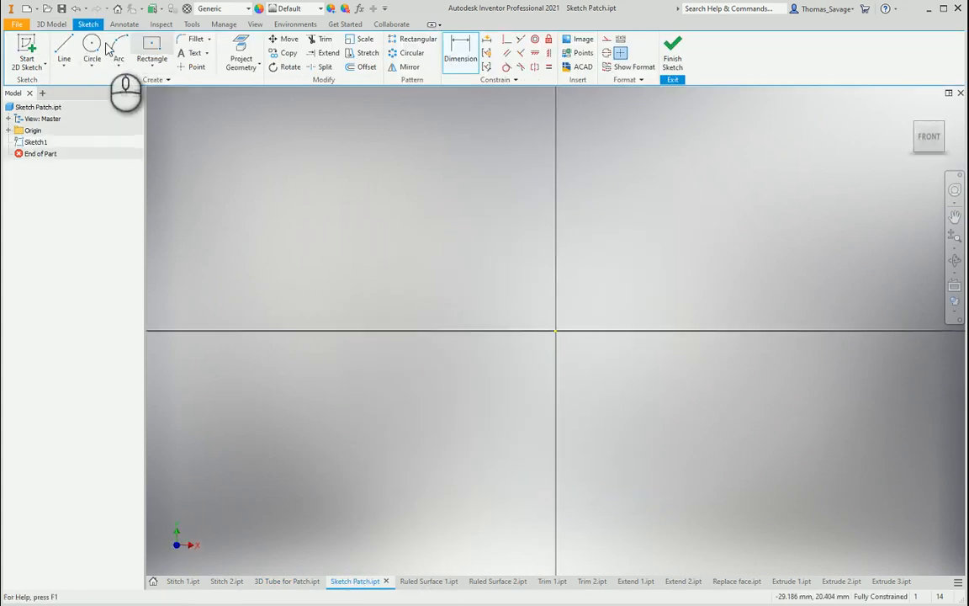
left_click(91, 46)
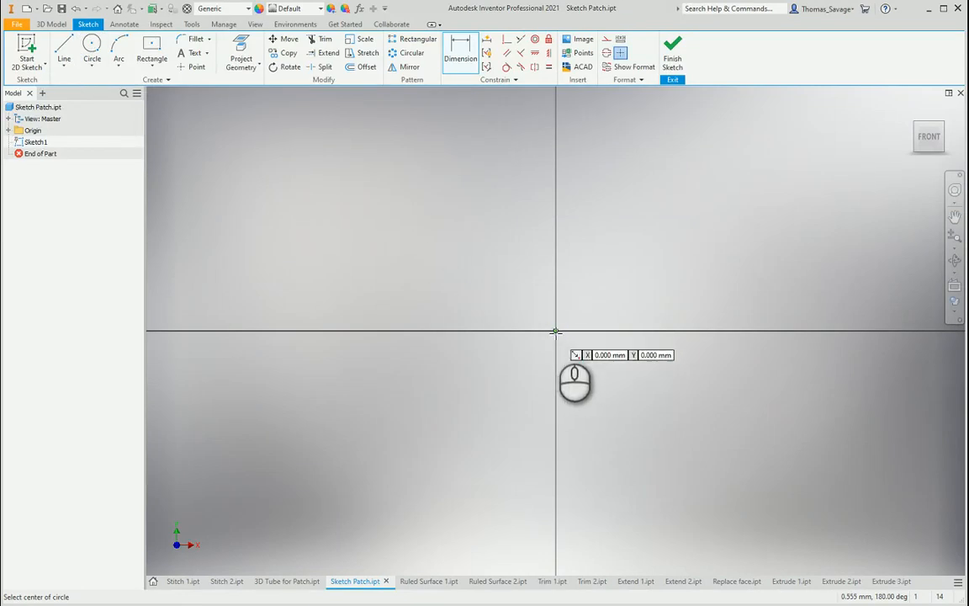
left_click(556, 330)
type("50")
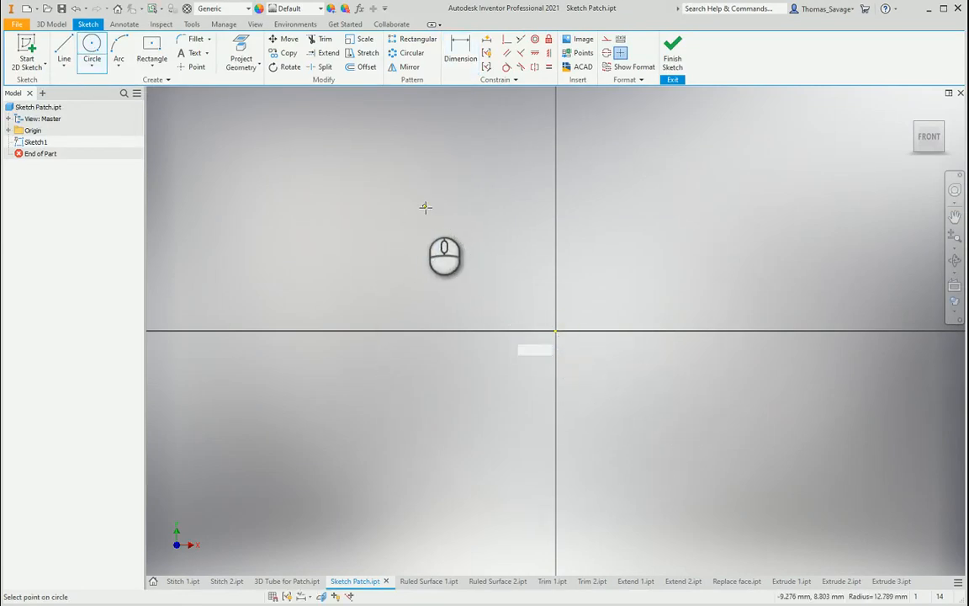
key("Return")
scroll(447, 320, "down", 5)
left_click(673, 55)
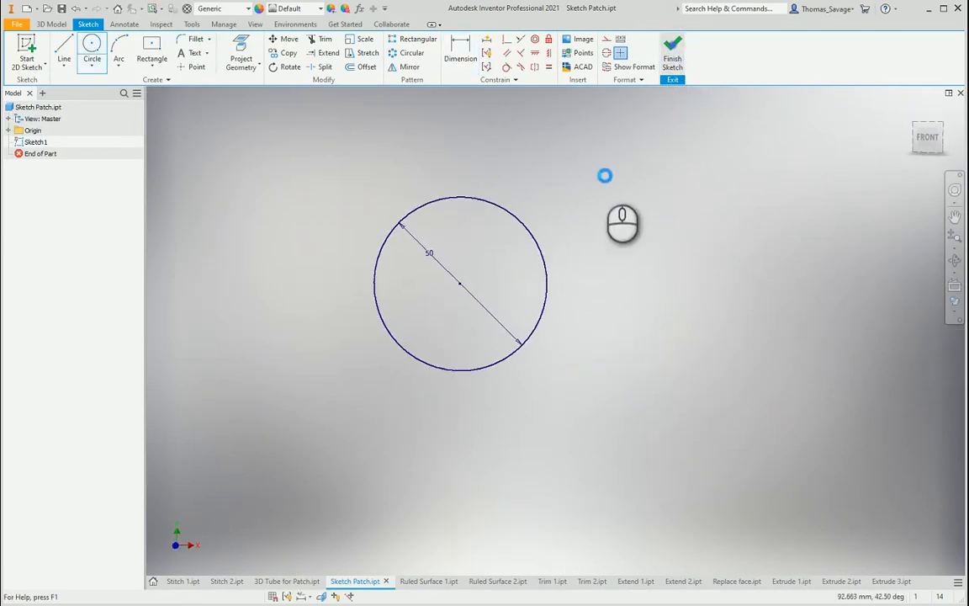
Create a boundary patch from the sketched 50 mm circle
left_click(667, 54)
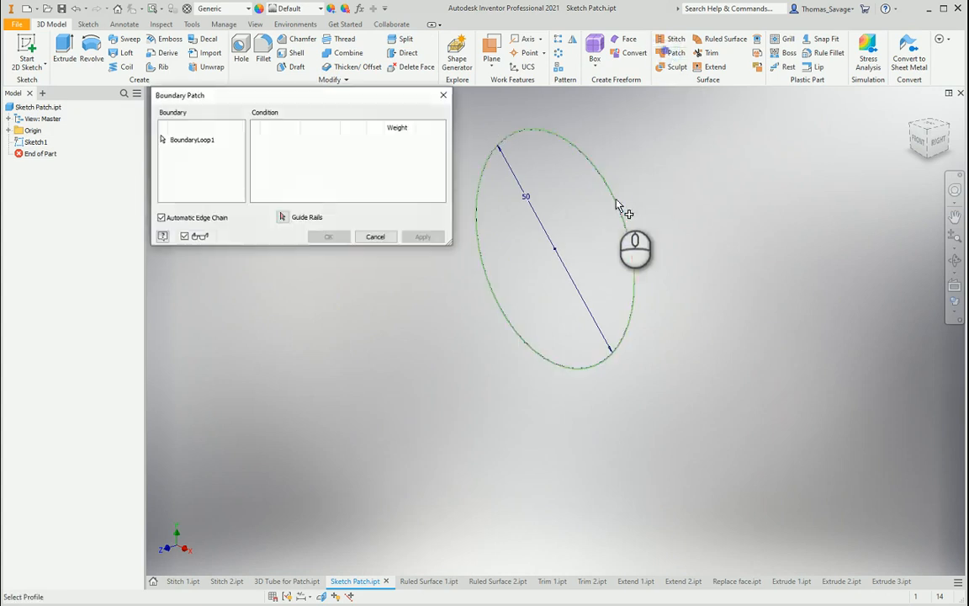
left_click(622, 207)
left_click(343, 239)
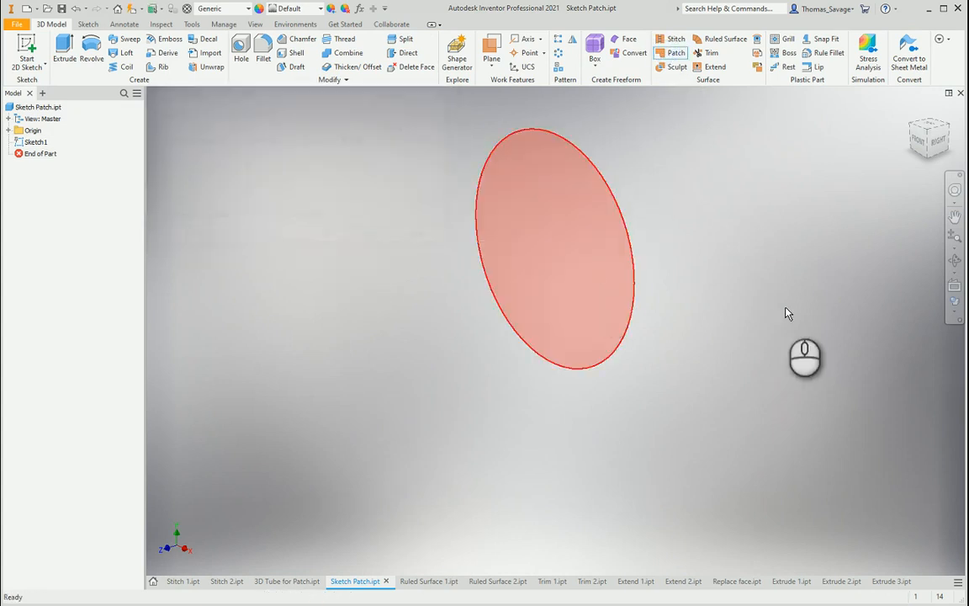
middle_click_drag(714, 362, 704, 422)
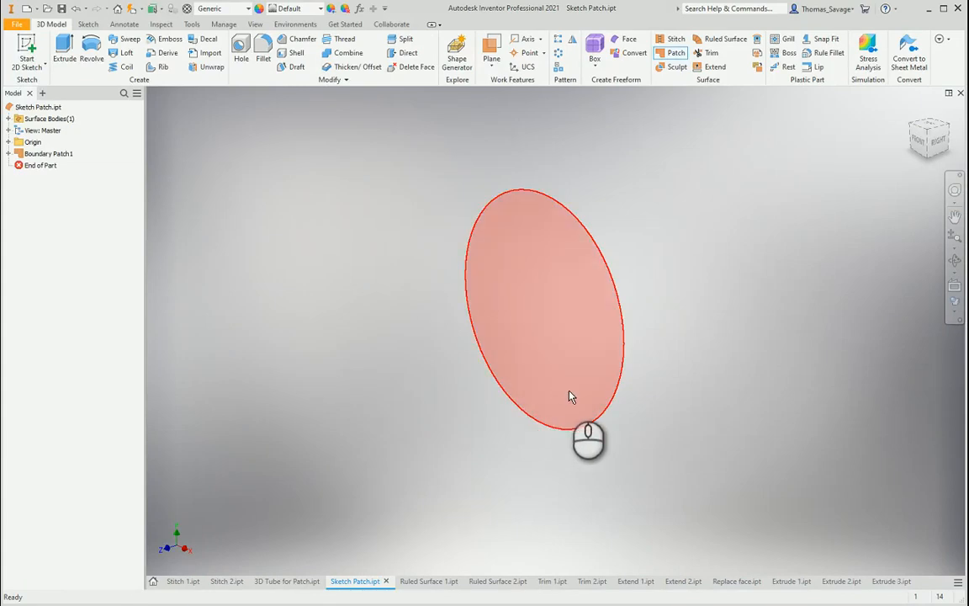
Thicken the circular patch in Sketch Patch.ipt by 1 mm into a solid disc
left_click(346, 69)
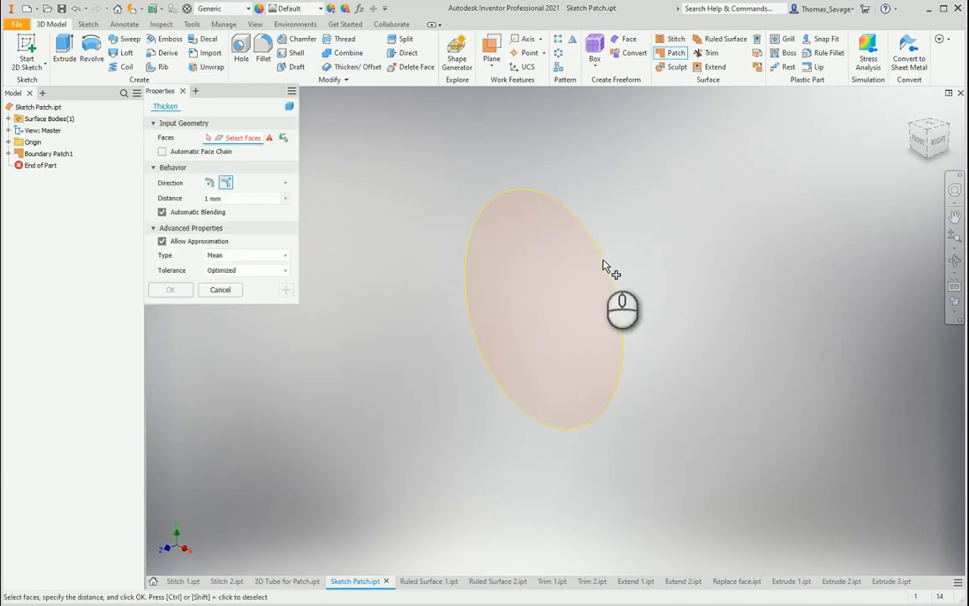
left_click(589, 266)
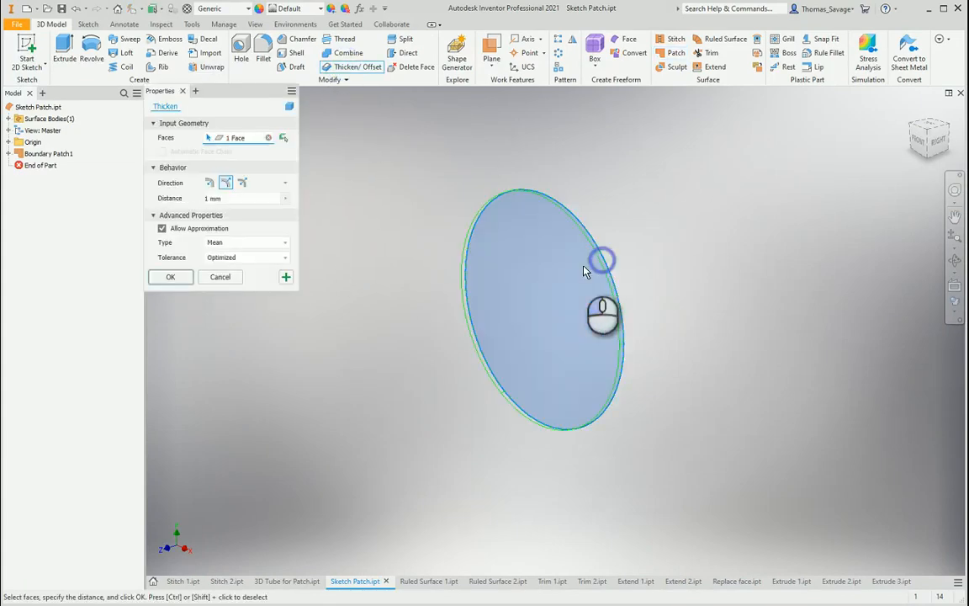
left_click(170, 277)
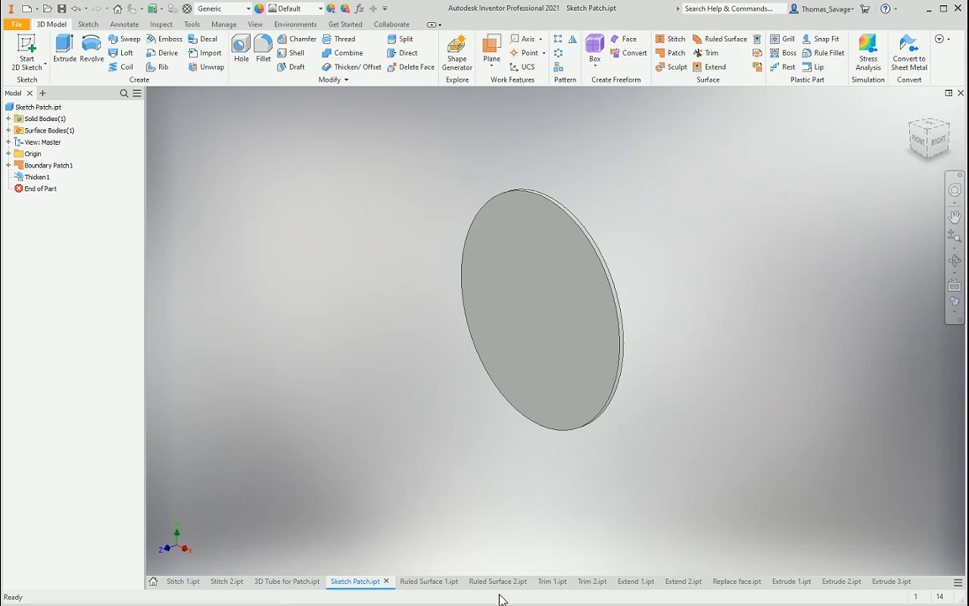
Switch to the Ruled Surface 1.ipt part and bring the whole oval tube into view
left_click(431, 580)
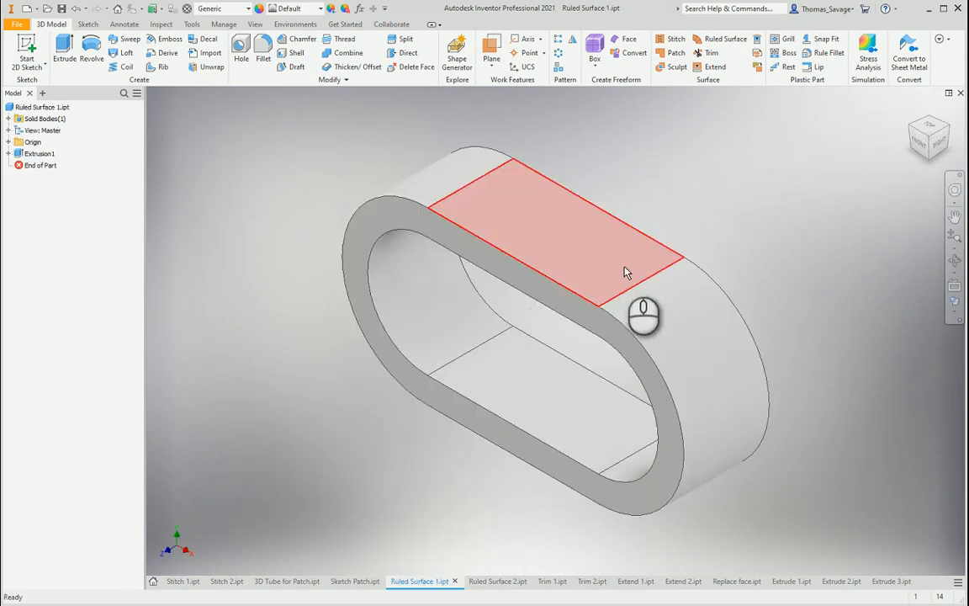
middle_click_drag(624, 272, 635, 241)
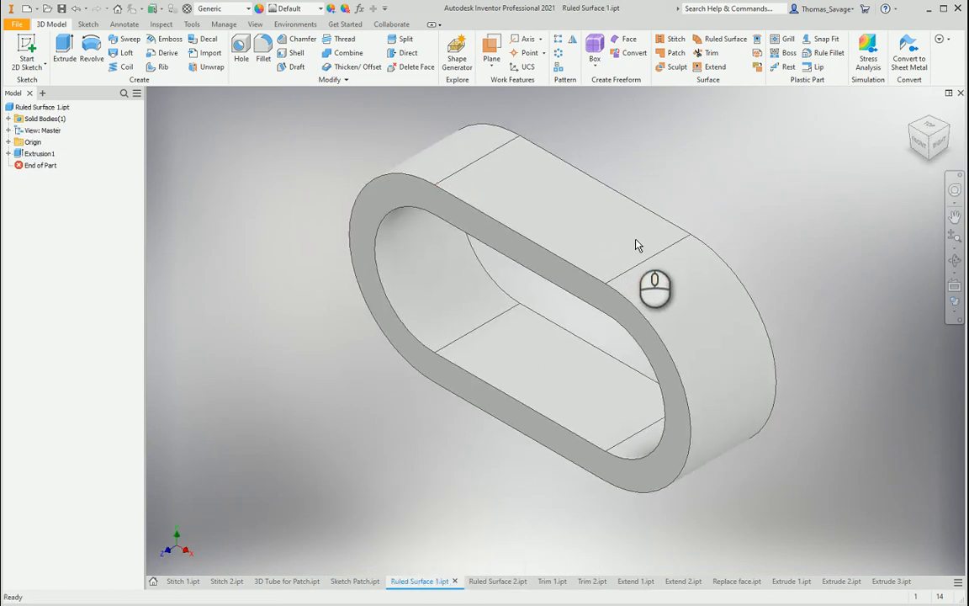
scroll(632, 227, "down", 3)
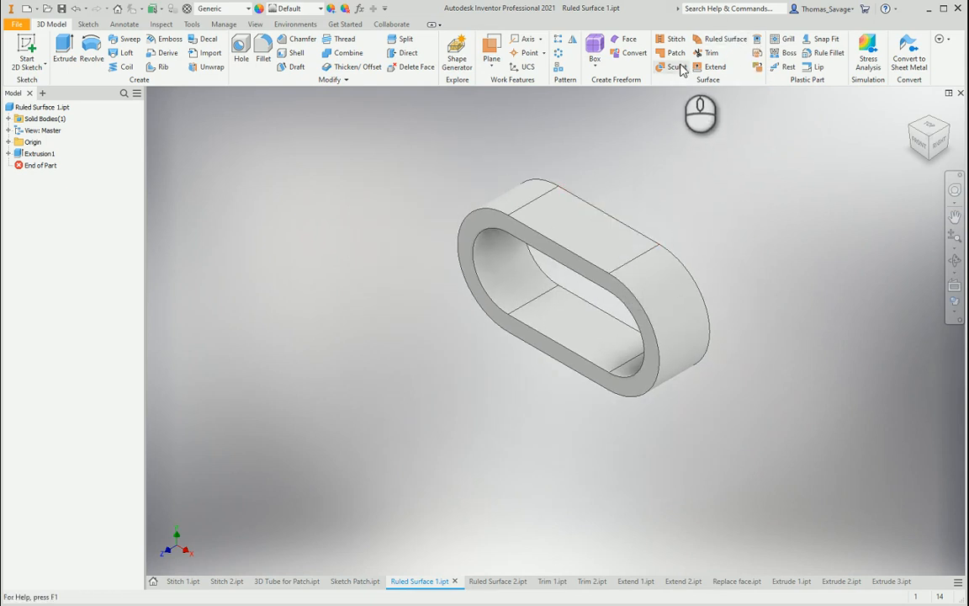
scroll(677, 75, "up", 3)
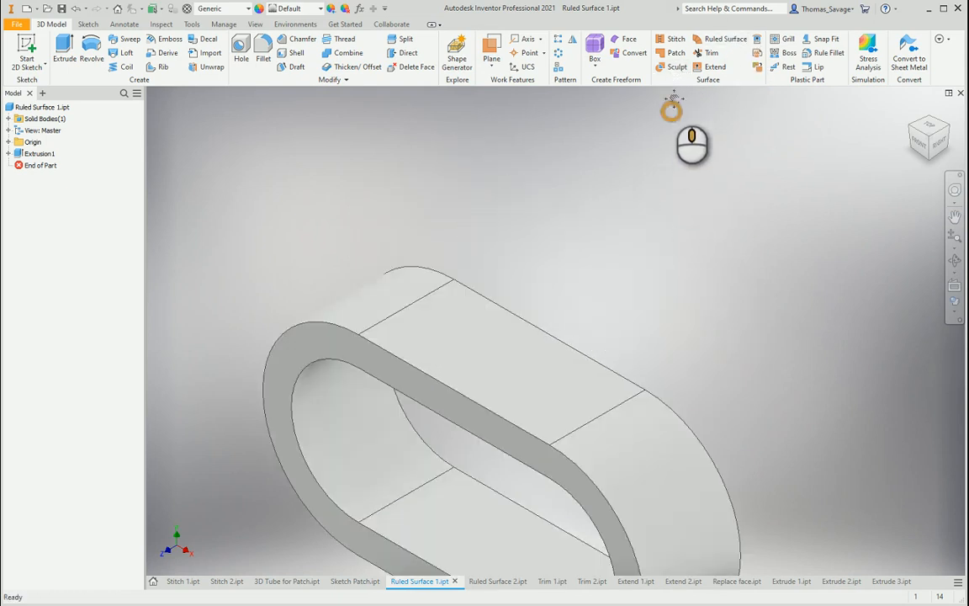
middle_click_drag(673, 98, 674, 67)
scroll(649, 345, "down", 3)
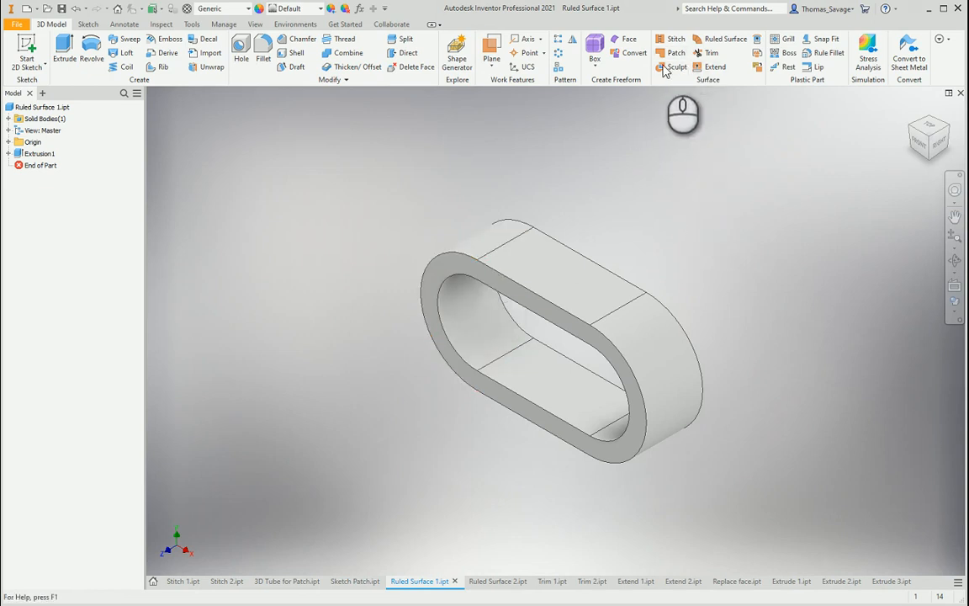
Create a 60 mm ruled surface from the inner edge loop of the oval tube's end face, extending normal to that face
left_click(732, 40)
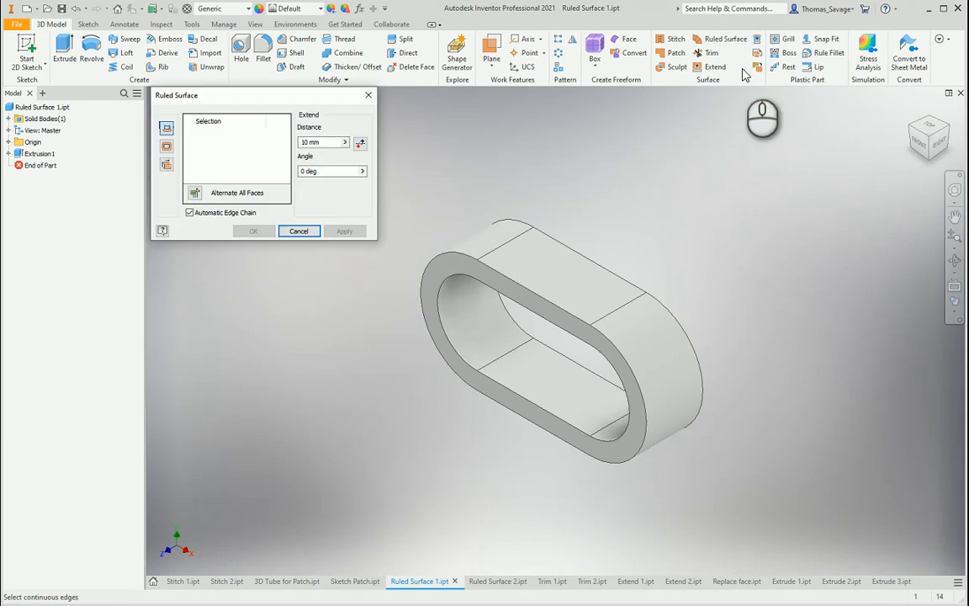
left_click(555, 331)
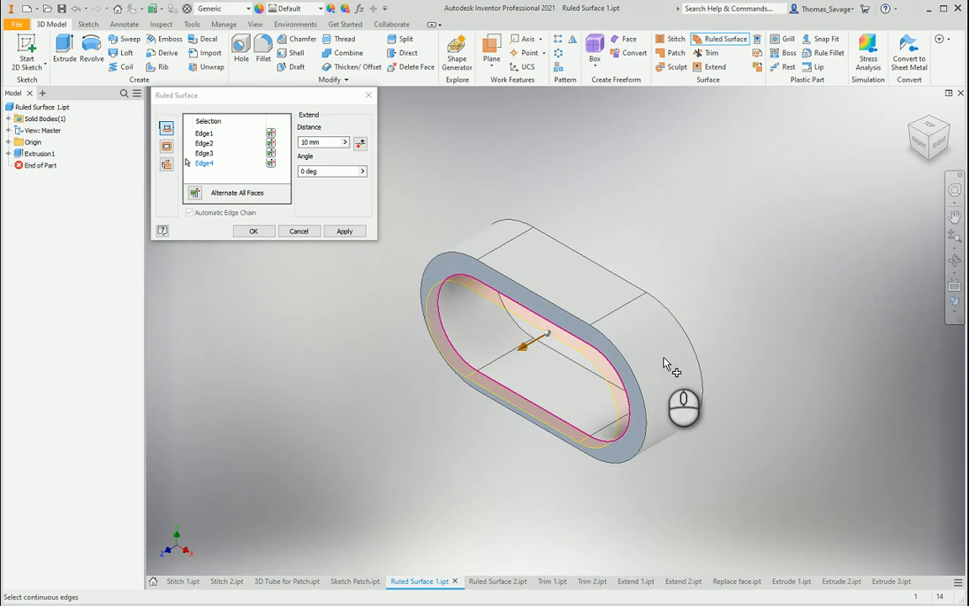
middle_click_drag(689, 349, 783, 296, "shift")
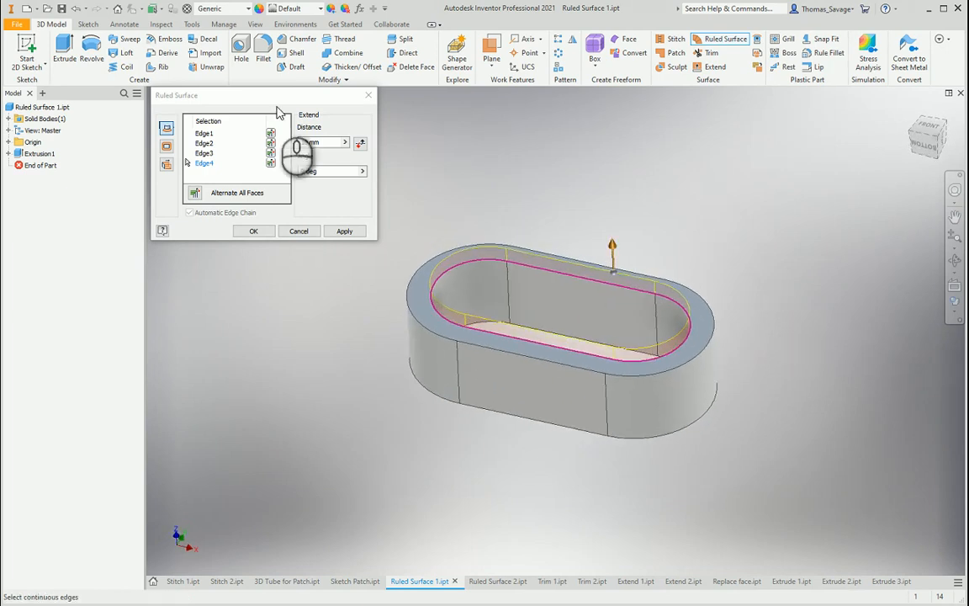
left_click(333, 143)
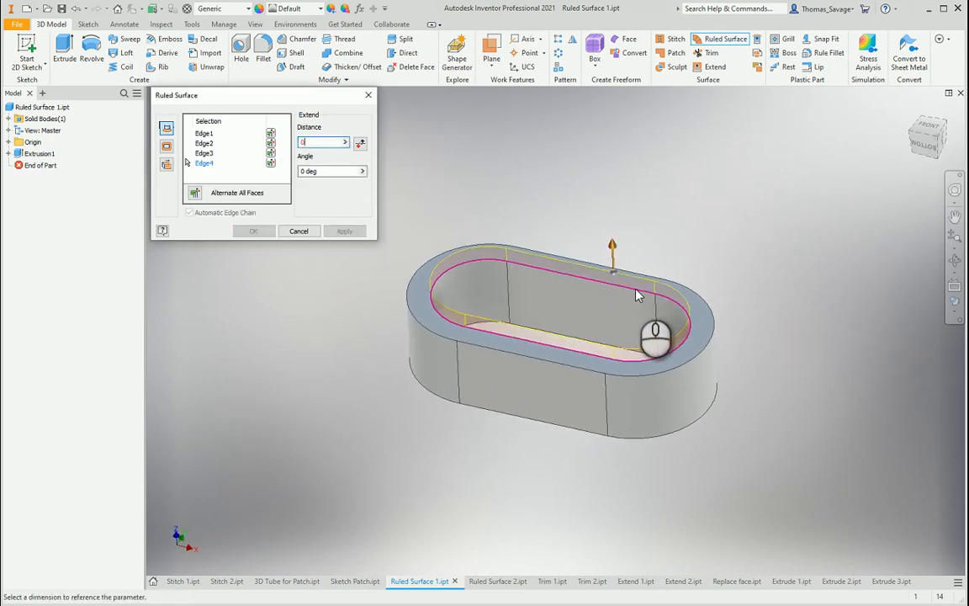
double_click(316, 143)
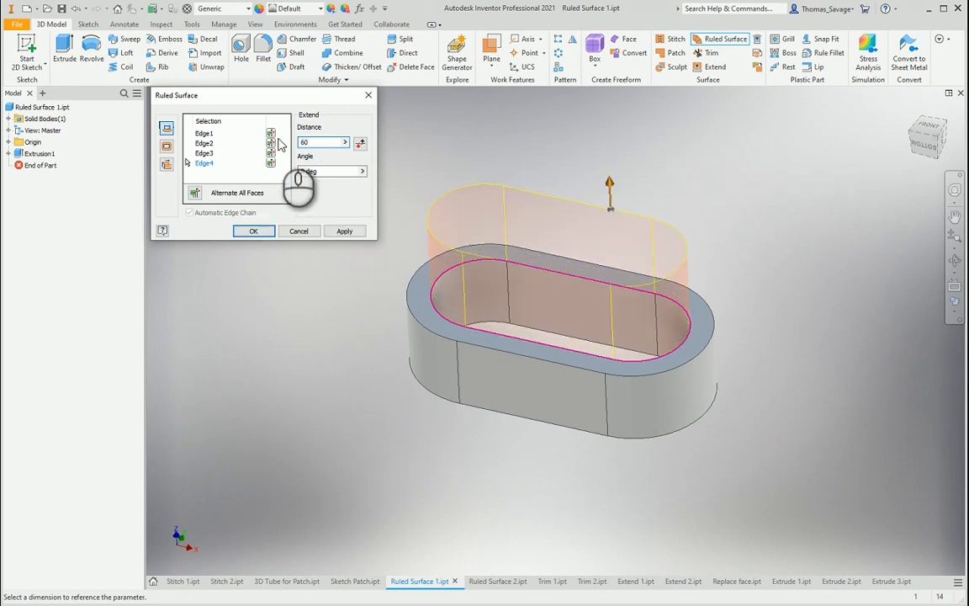
middle_click_drag(870, 306, 360, 264, "shift")
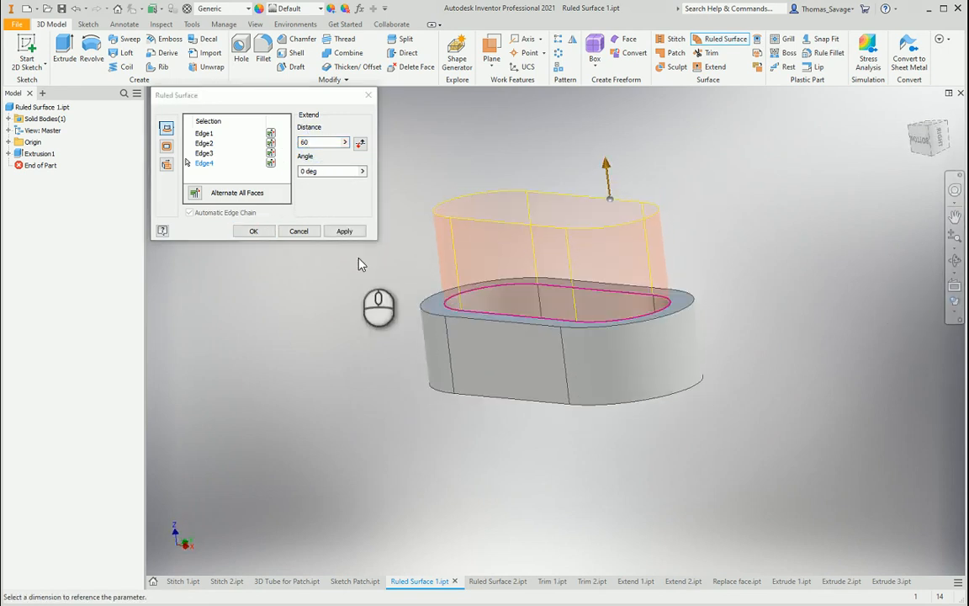
left_click(257, 232)
middle_click_drag(427, 259, 447, 269, "shift")
Replace the ruled surface with a flat one extending 30 mm outward from the end face's outer edge loop at 0 degrees
right_click(52, 178)
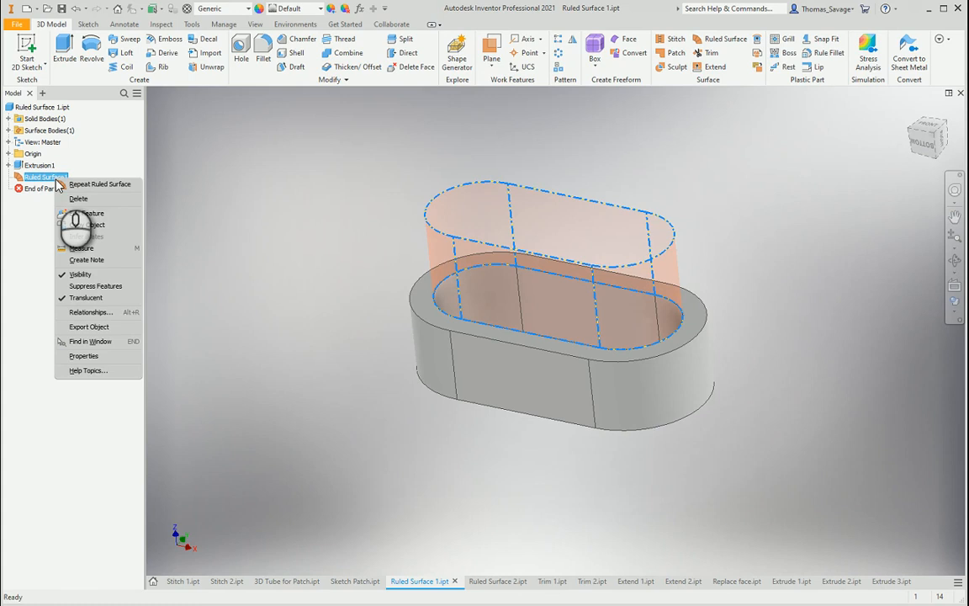
left_click(98, 200)
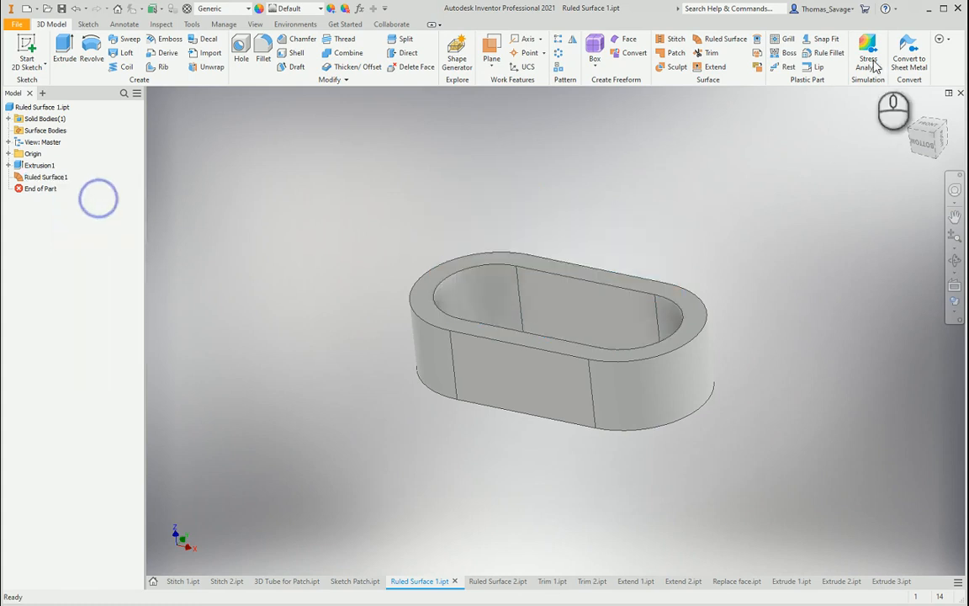
left_click(715, 39)
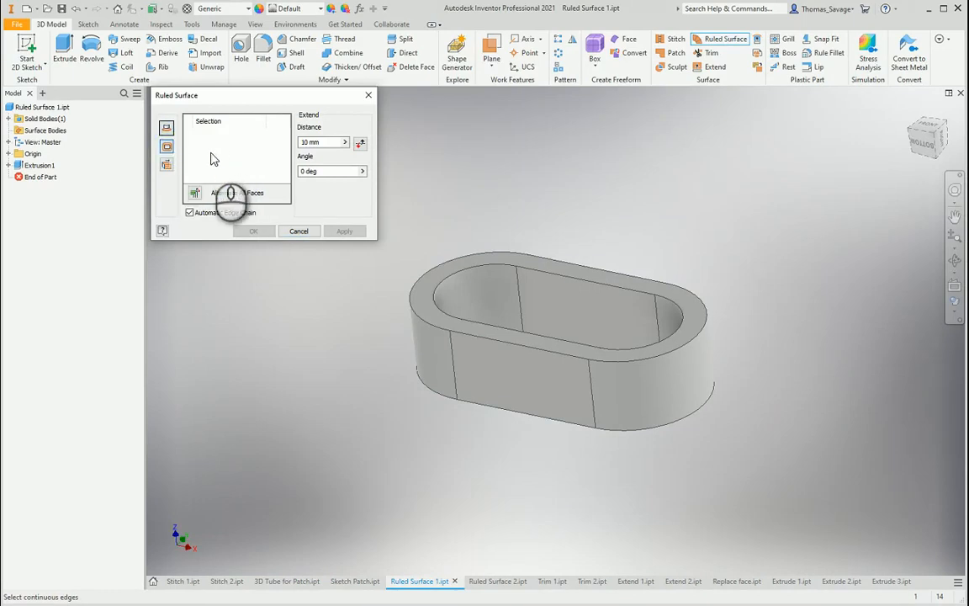
left_click(413, 307)
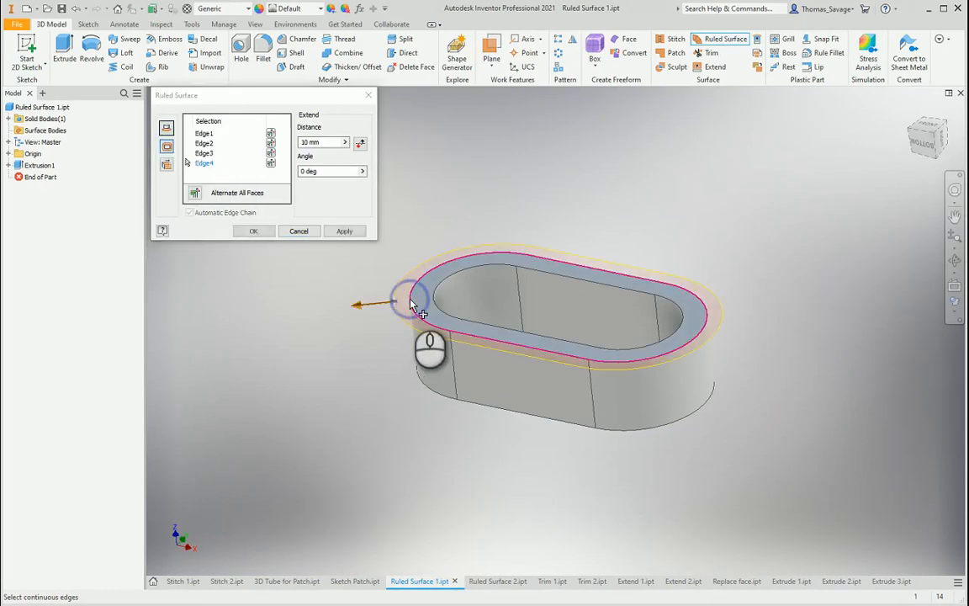
left_click(308, 142)
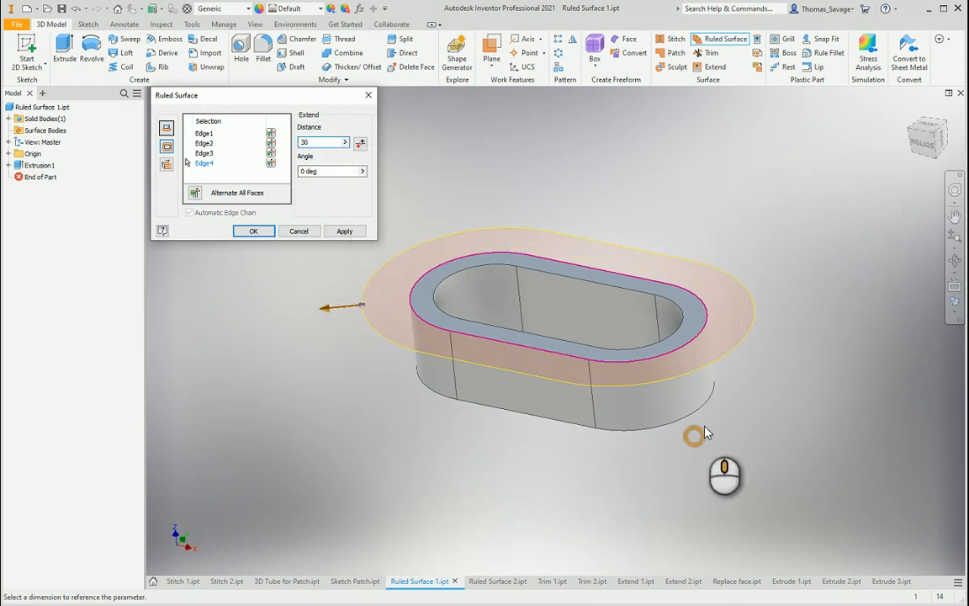
mouse_move(705, 432)
middle_mouse_down("shift")
mouse_move(708, 361)
mouse_move(701, 452)
mouse_move(686, 464)
mouse_move(686, 446)
mouse_move(707, 423)
mouse_move(698, 438)
middle_mouse_up("shift")
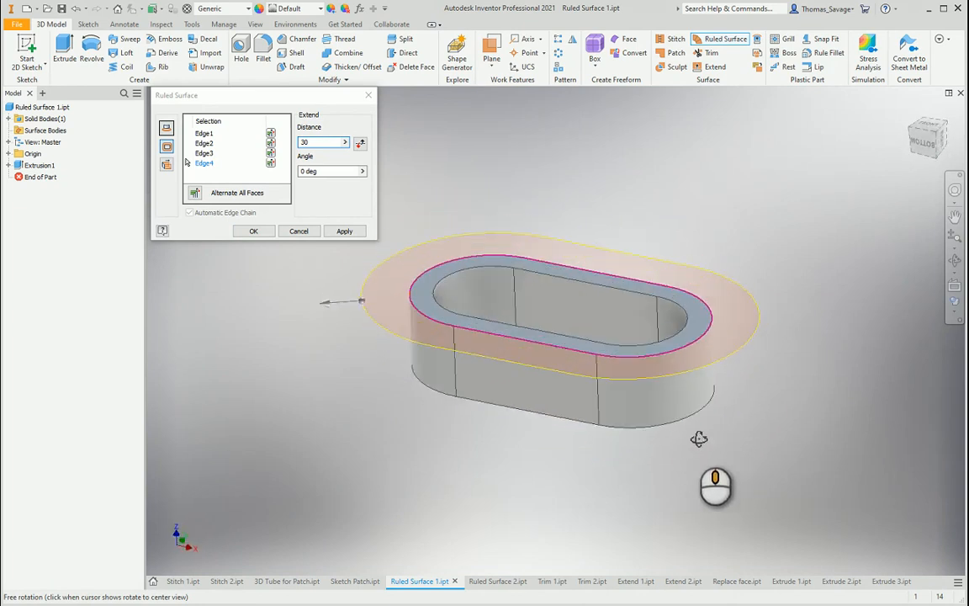
left_click(253, 231)
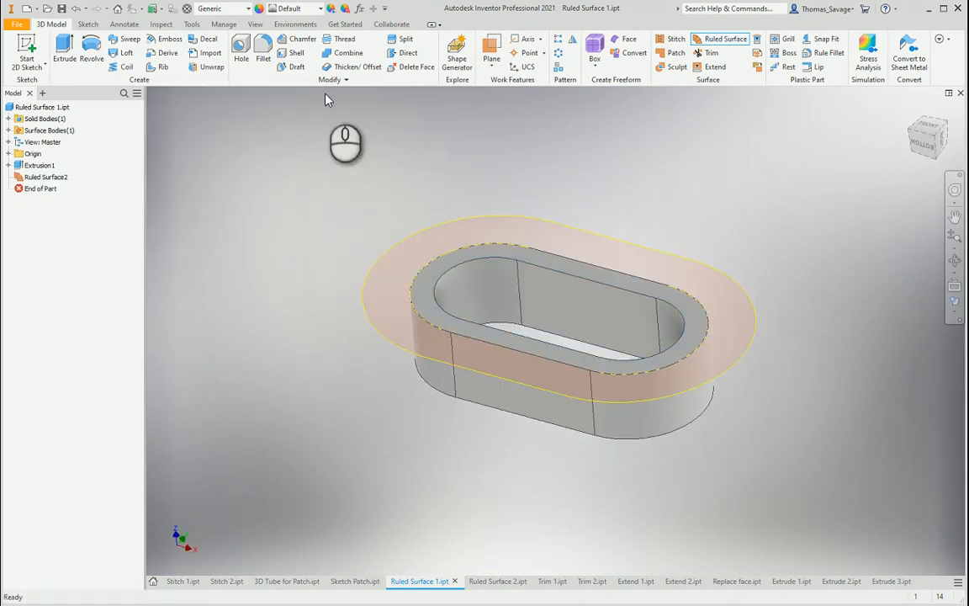
Thicken the flat ruled surface by 1 mm into a flange joined to the body, and change the thickening direction to Inside
left_click(363, 67)
left_click(447, 221)
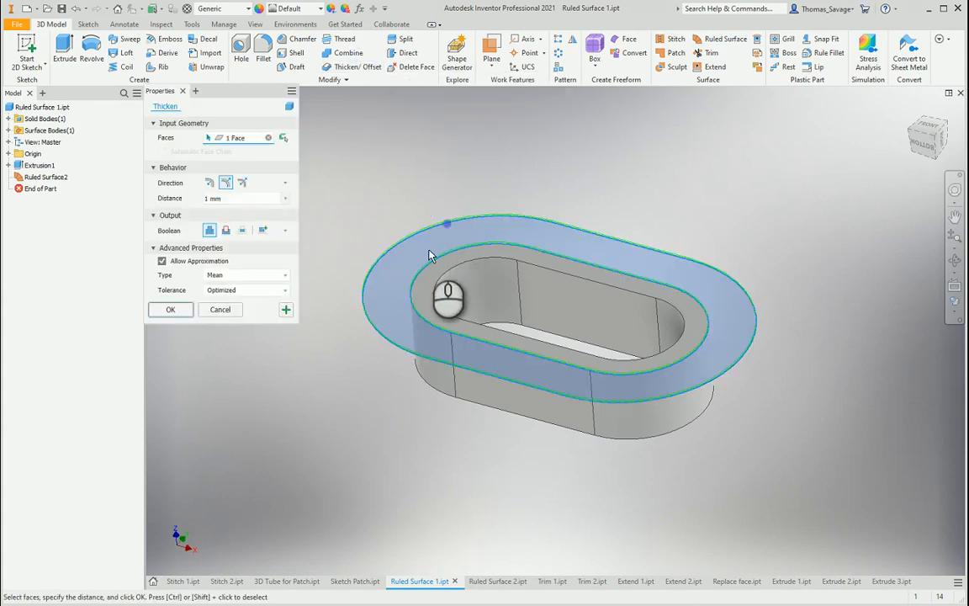
left_click(170, 310)
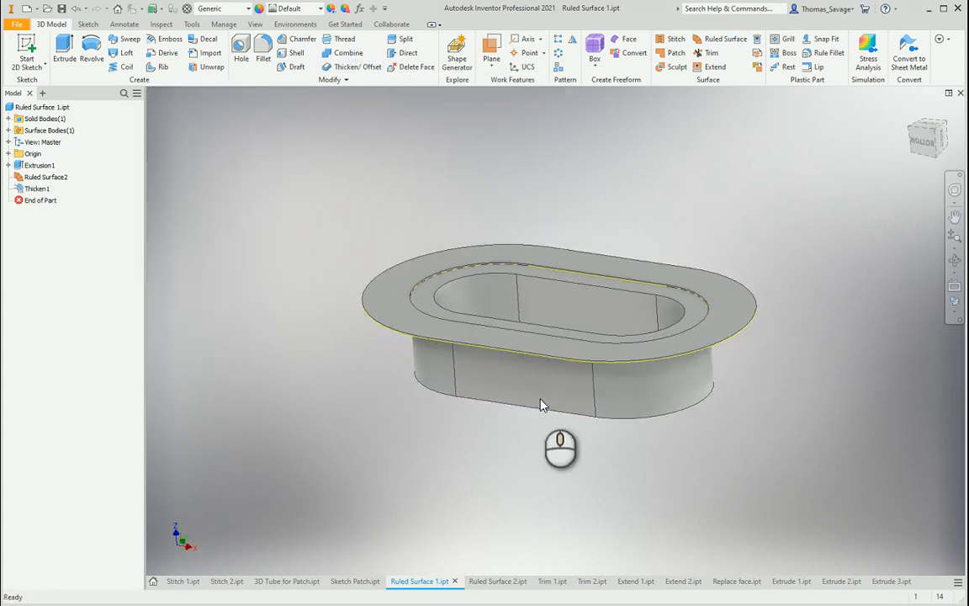
double_click(36, 188)
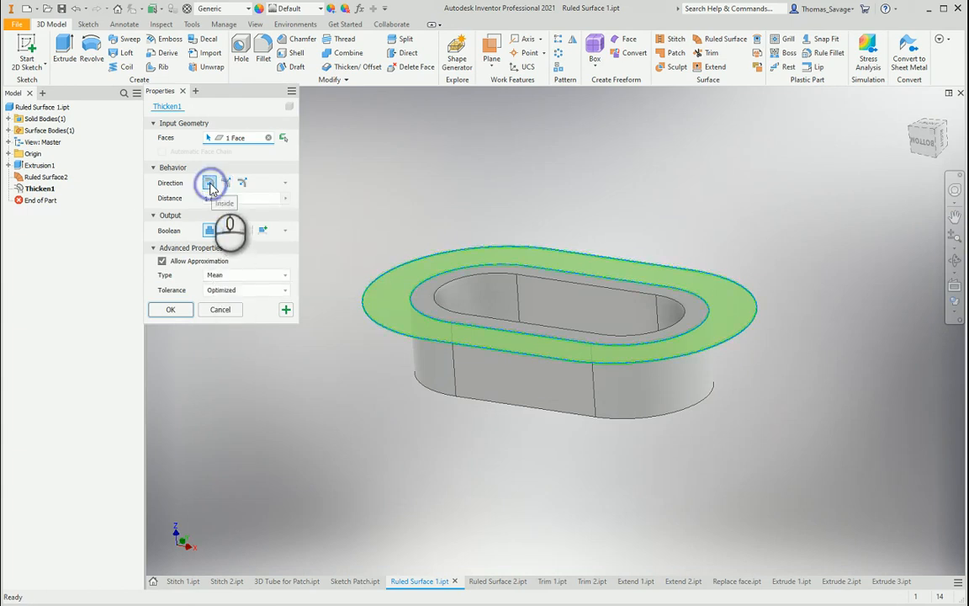
left_click(170, 310)
Delete the flat ruled surface together with its thickened flange, leaving only the extruded oval tube
middle_click_drag(732, 437, 750, 452, "shift")
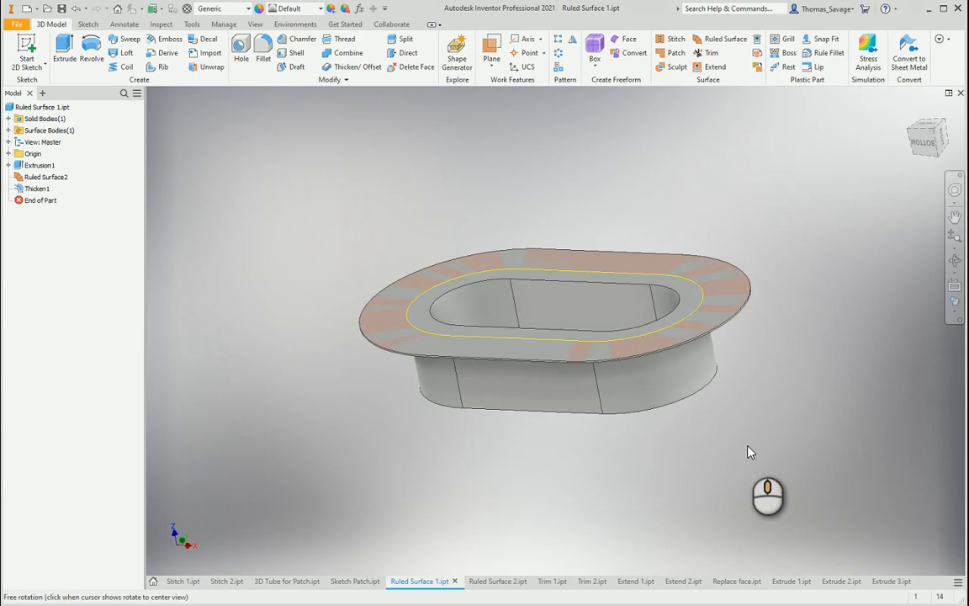
right_click(40, 190)
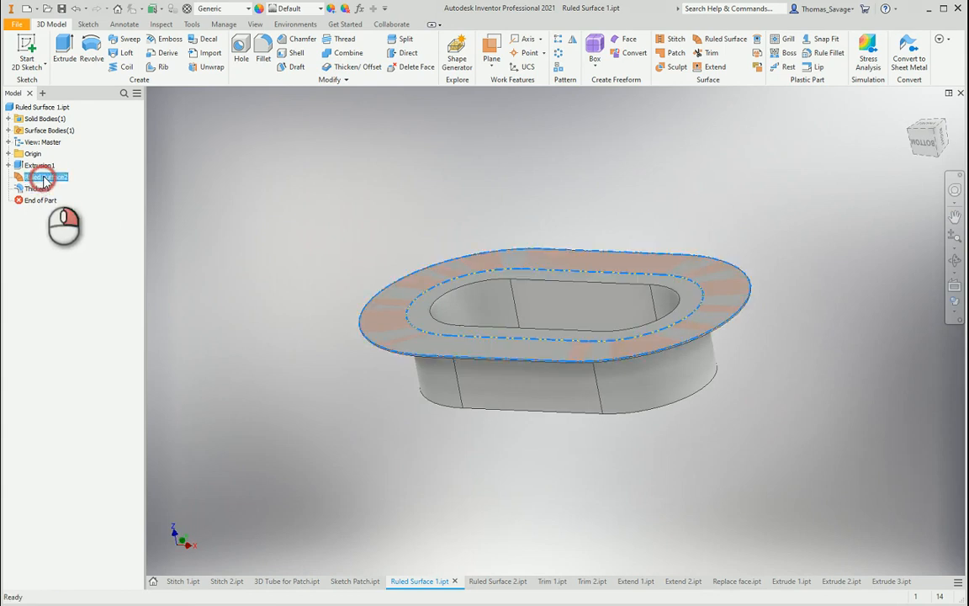
left_click(77, 190)
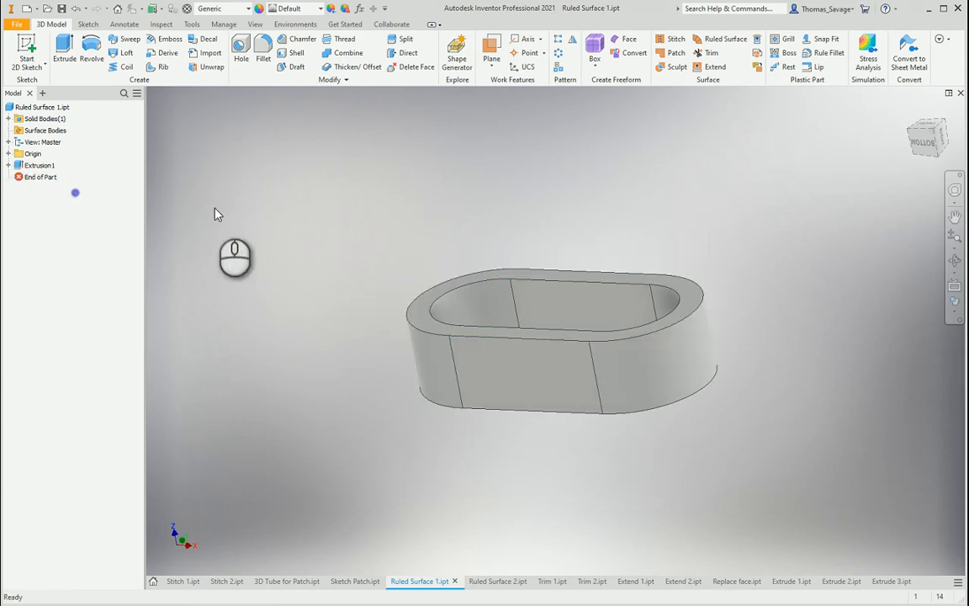
Start a sketch on the tube's flat side face, project its upper corner, and draw a line from it to about X -143, Y 225 mm
left_click(34, 50)
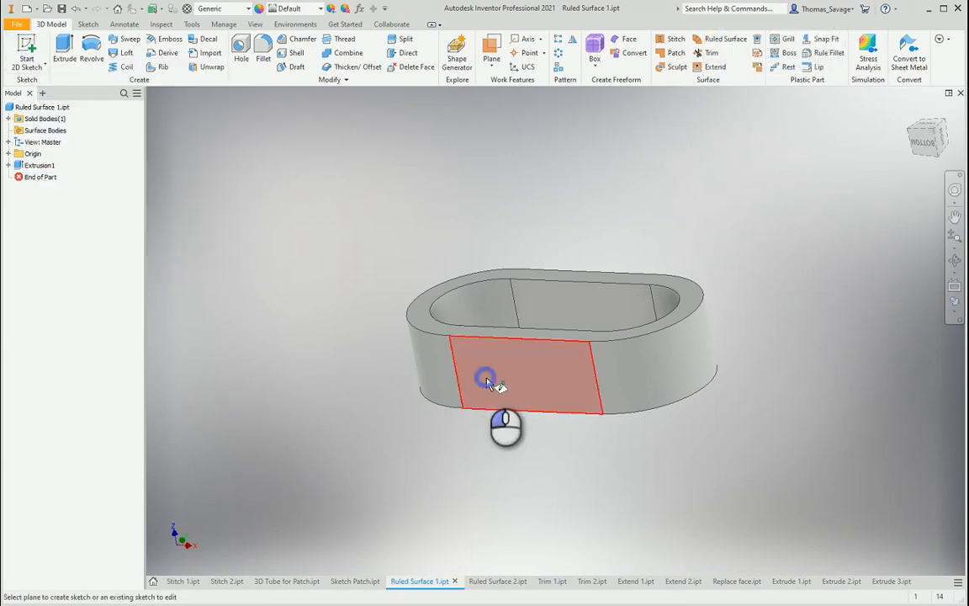
left_click(485, 378)
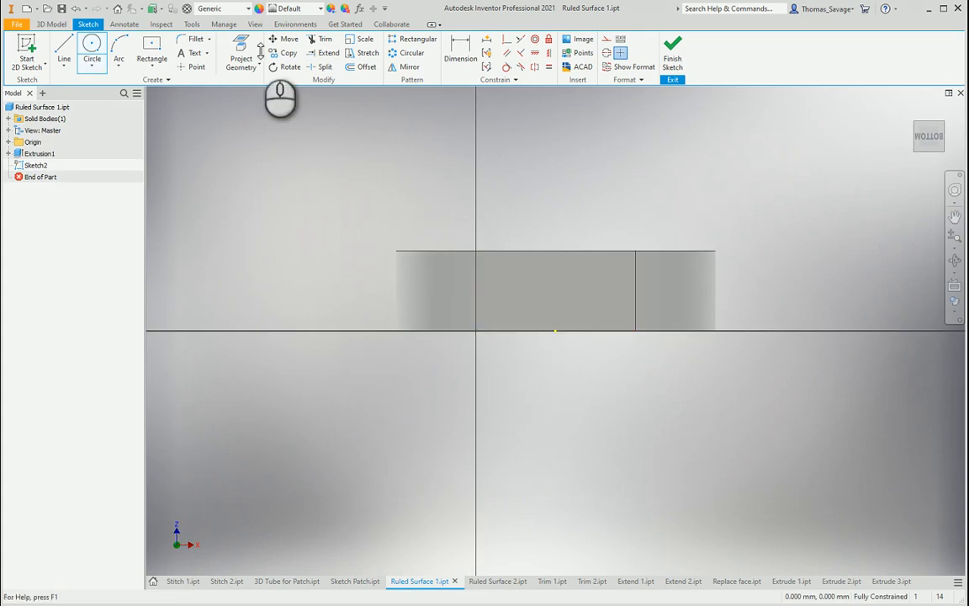
left_click(476, 251)
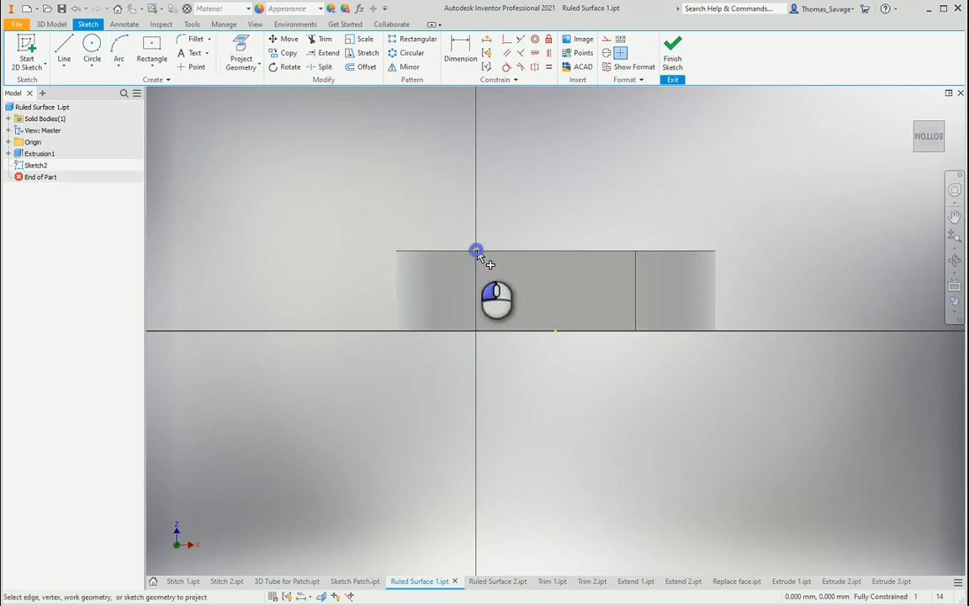
left_click(60, 40)
mouse_move(485, 228)
middle_mouse_down()
mouse_move(492, 215)
mouse_move(448, 208)
middle_mouse_up()
left_click(430, 229)
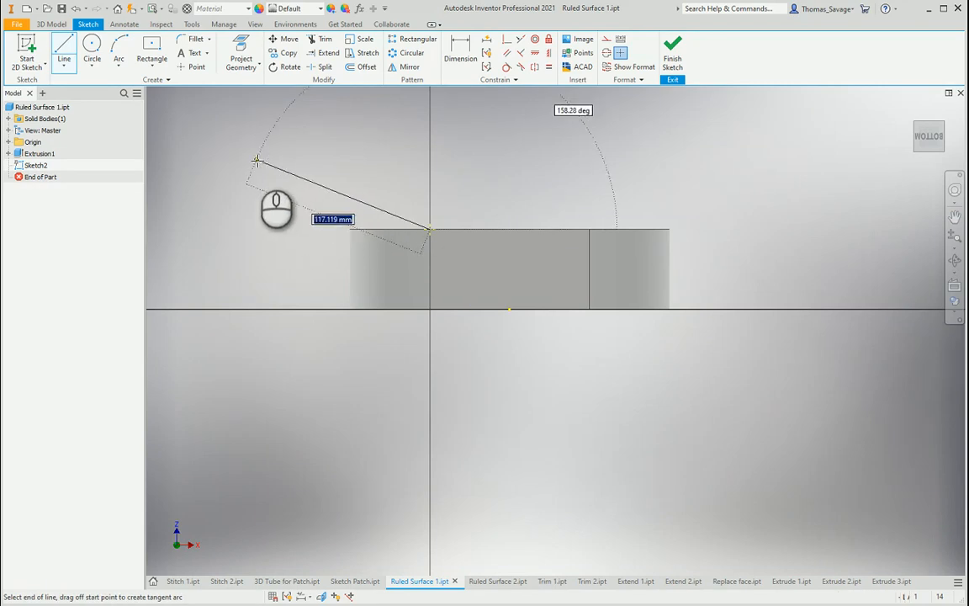
middle_click_drag(258, 158, 361, 404)
left_click(303, 198)
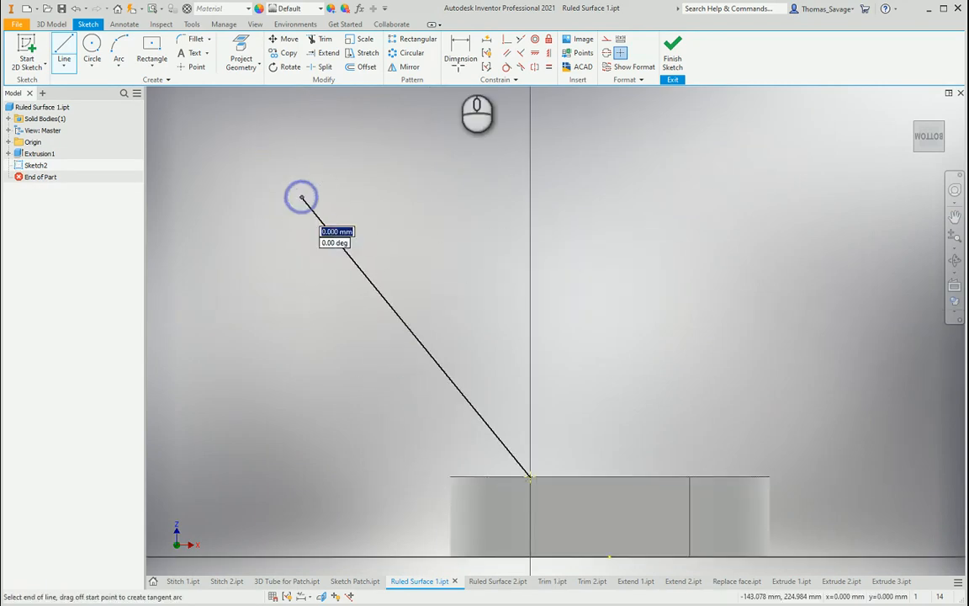
Dimension the angle between the sketched line and the tube's end edge as 45 degrees
left_click(460, 52)
left_click(465, 396)
left_click(461, 477)
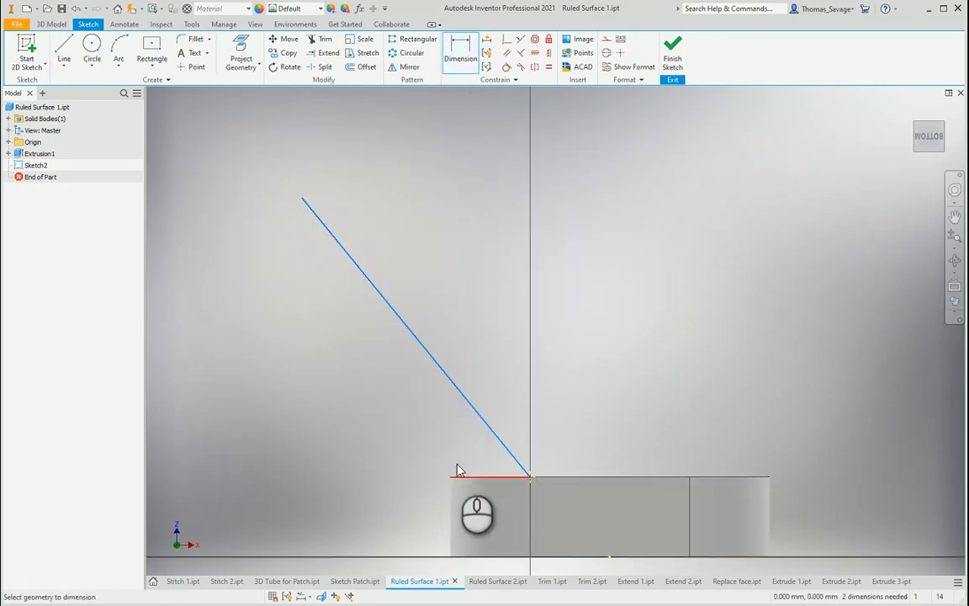
left_click(354, 404)
type("45")
key("Return")
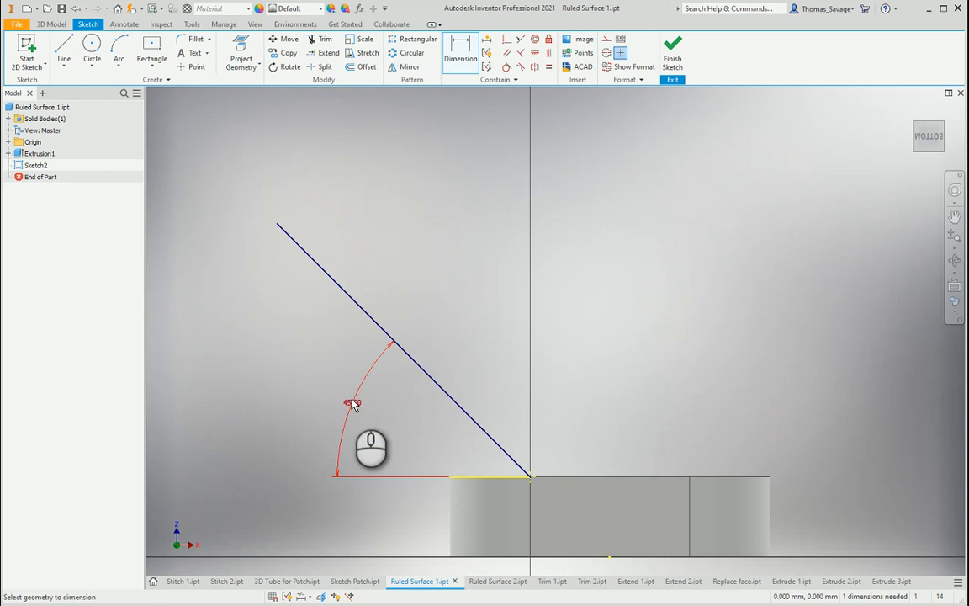
Drop the started length dimension on the 45-degree line and finish the sketch
scroll(537, 352, "down", 3)
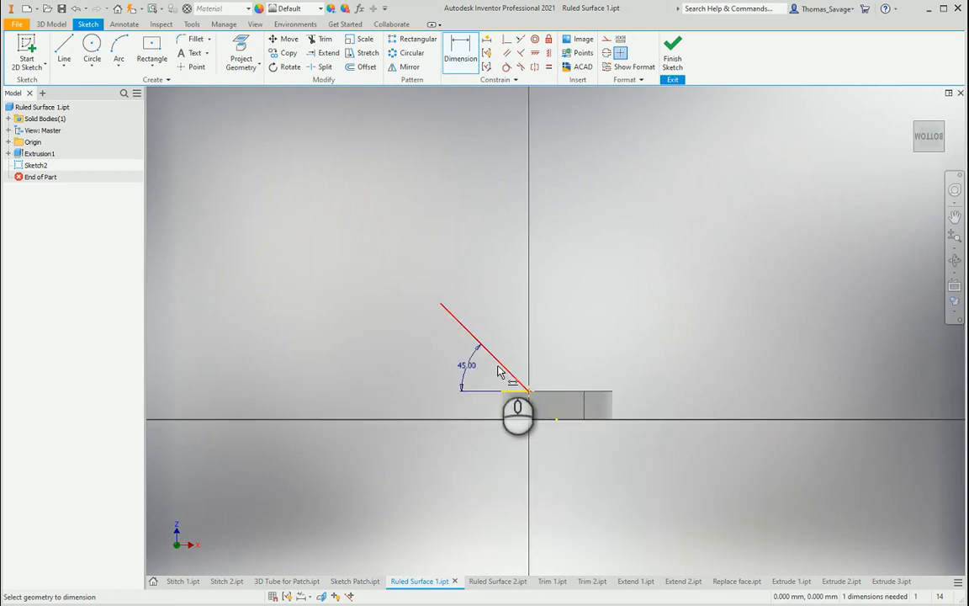
right_click(500, 364)
left_click(461, 44)
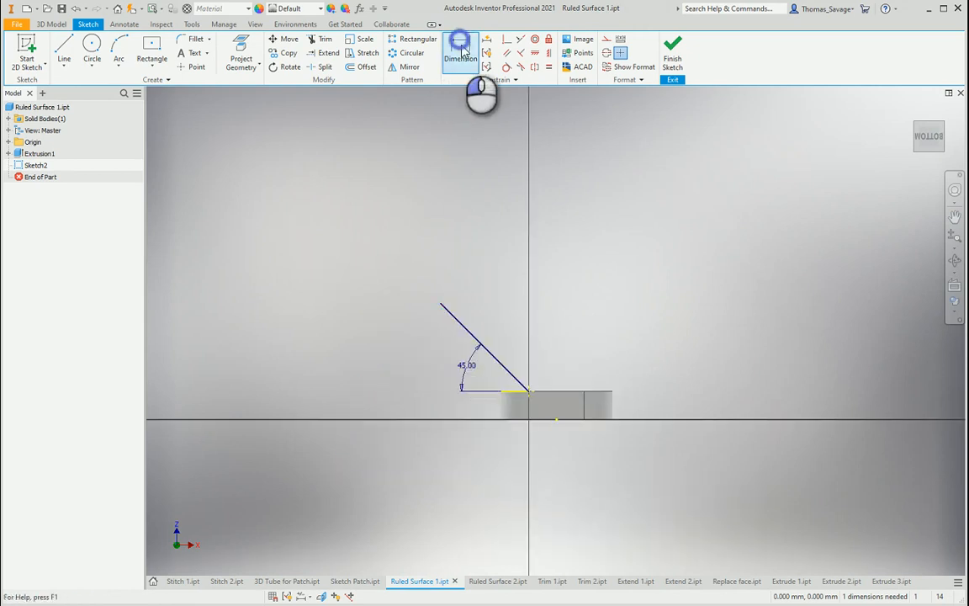
left_click(500, 364)
right_click(505, 309)
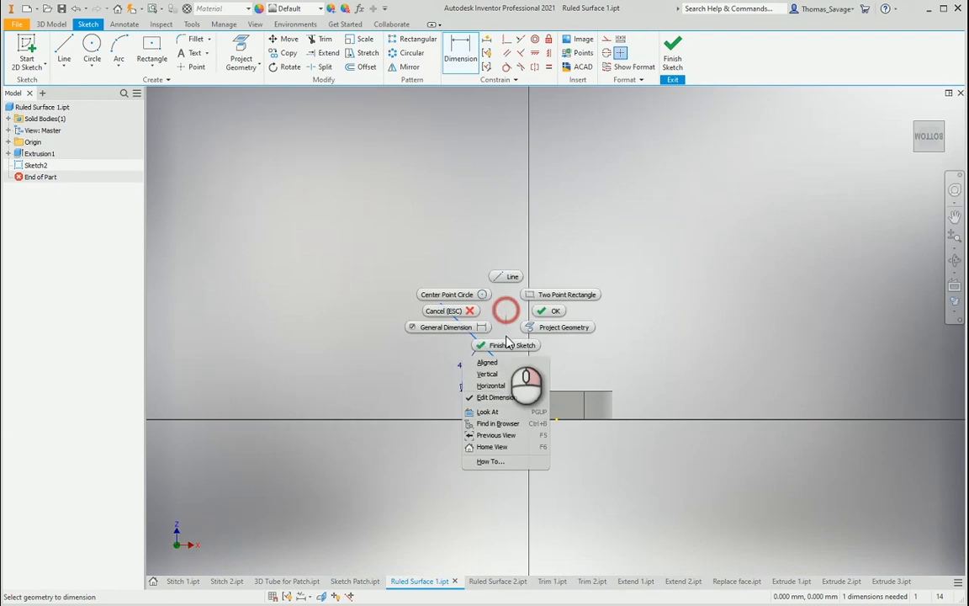
left_click(511, 343)
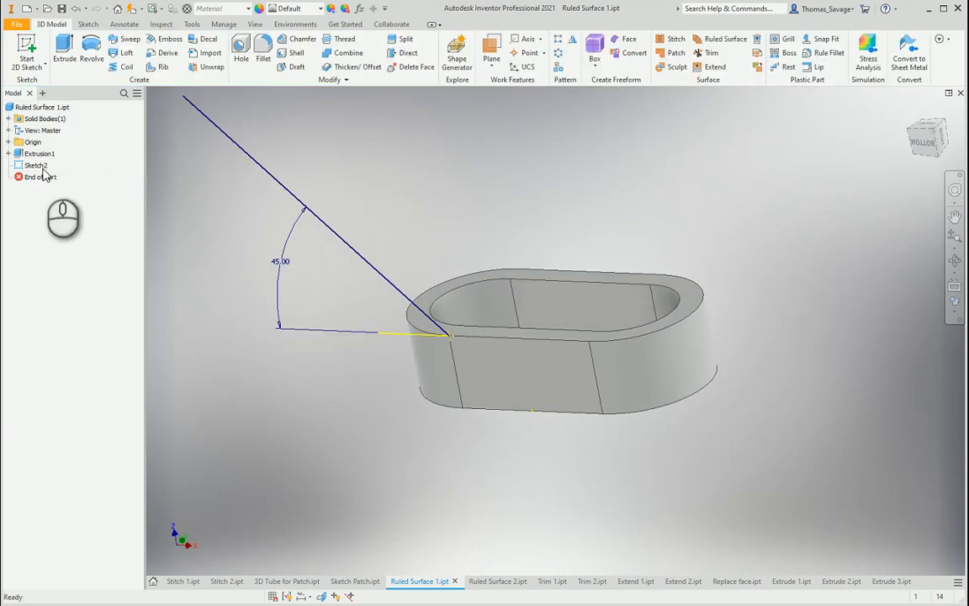
Edit the sketch to set the 45-degree line's aligned length to 100 mm, and finish the sketch
double_click(41, 167)
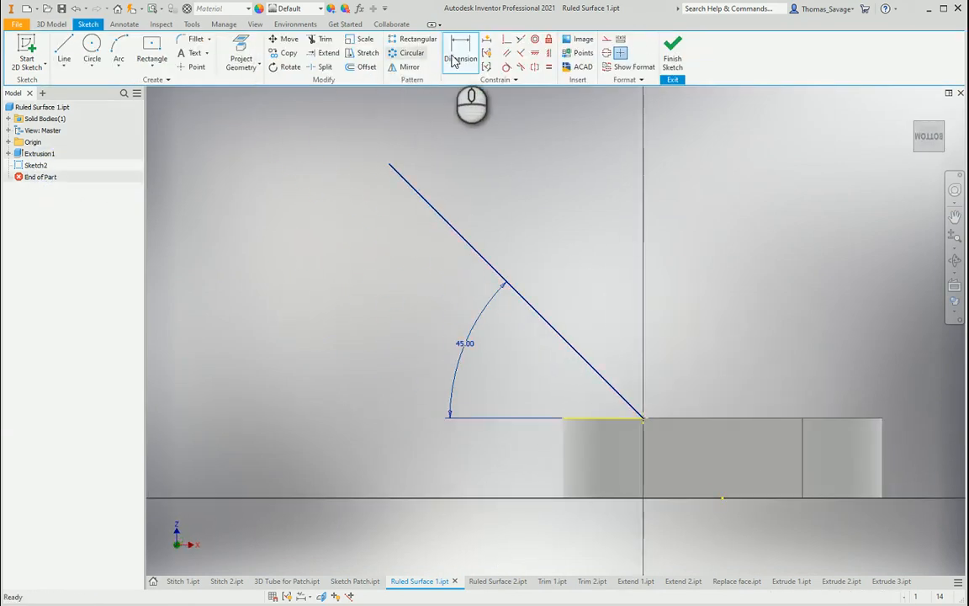
left_click(460, 53)
left_click(564, 339)
right_click(593, 257)
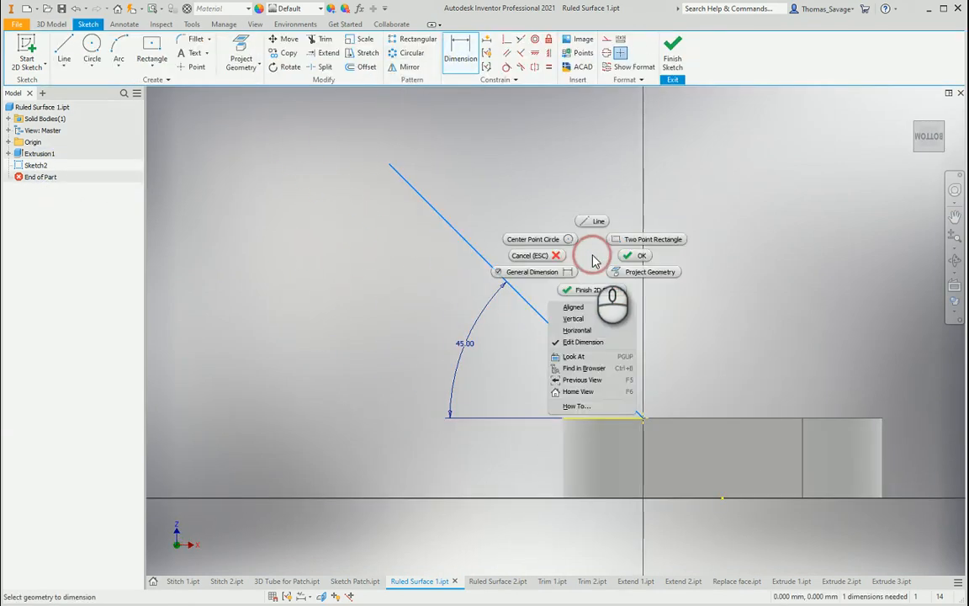
left_click(592, 310)
left_click(572, 308)
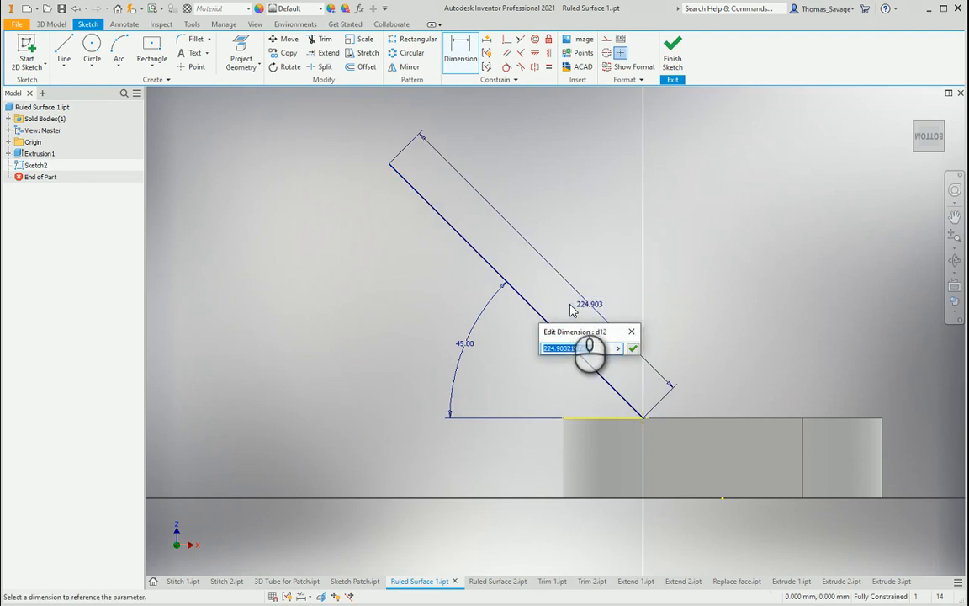
type("100")
key("Return")
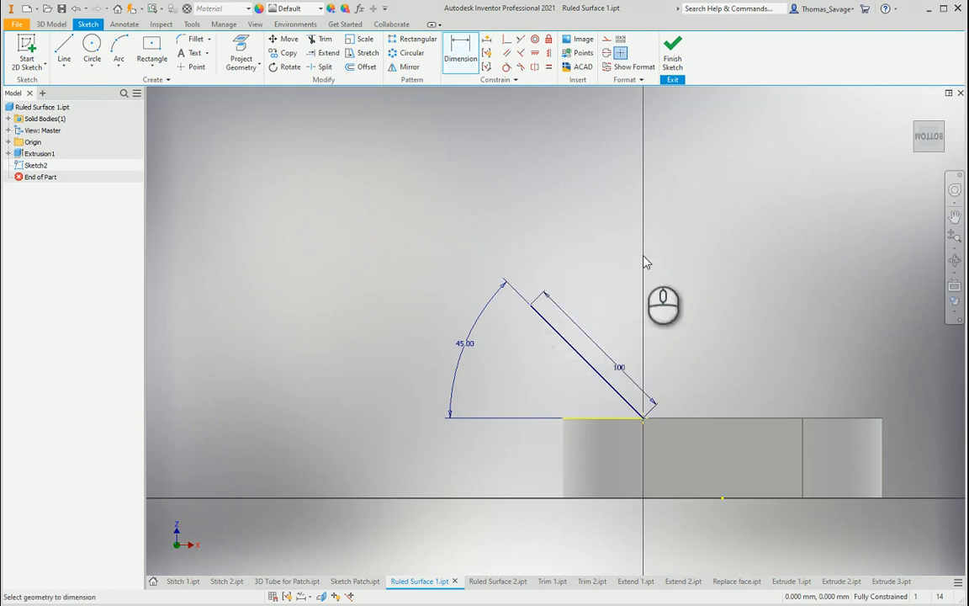
left_click(673, 55)
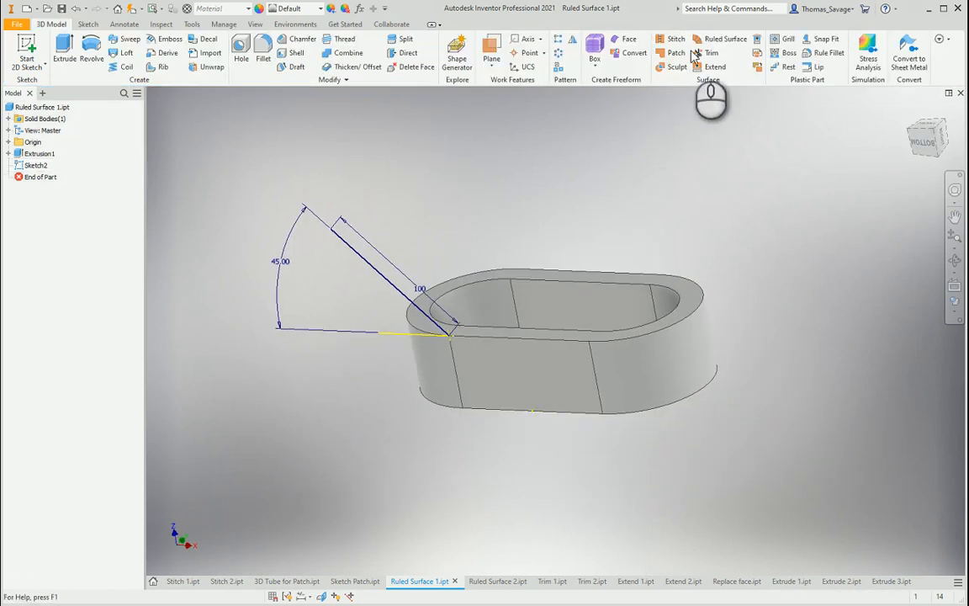
Start a Vector ruled surface on the tube's outer upper edge loop, using the sketched 45-degree line as its direction
left_click(729, 40)
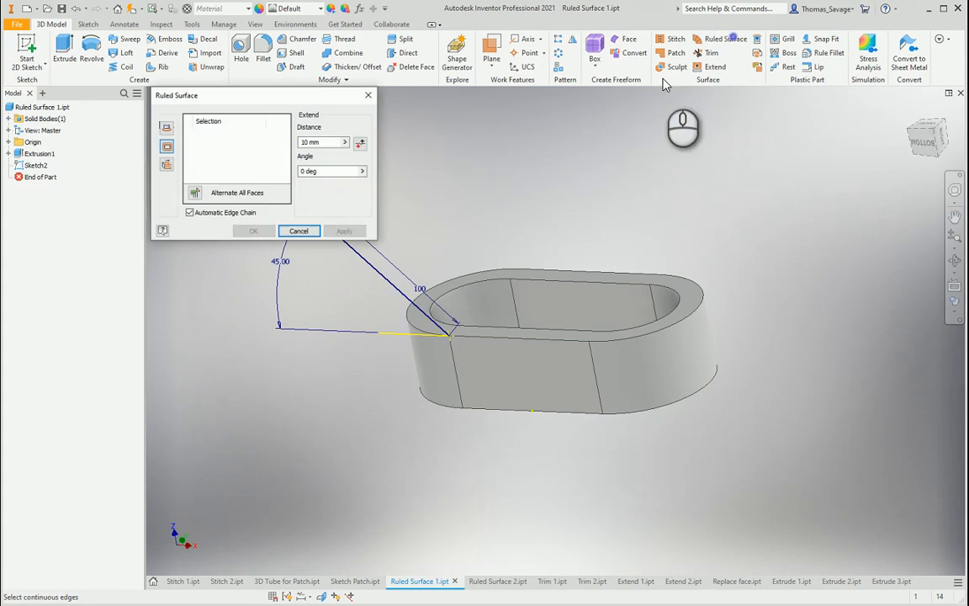
left_click(166, 165)
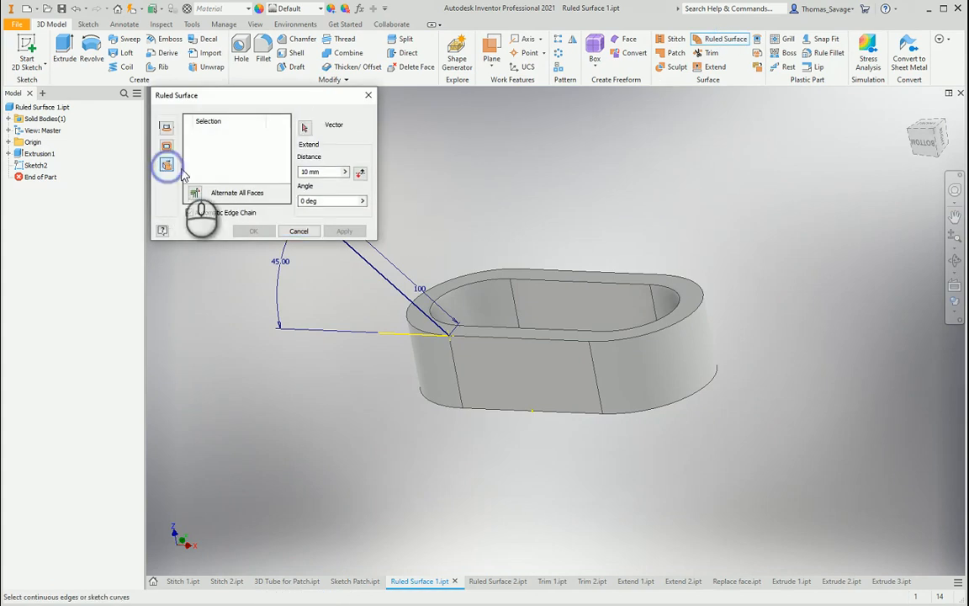
left_click(412, 324)
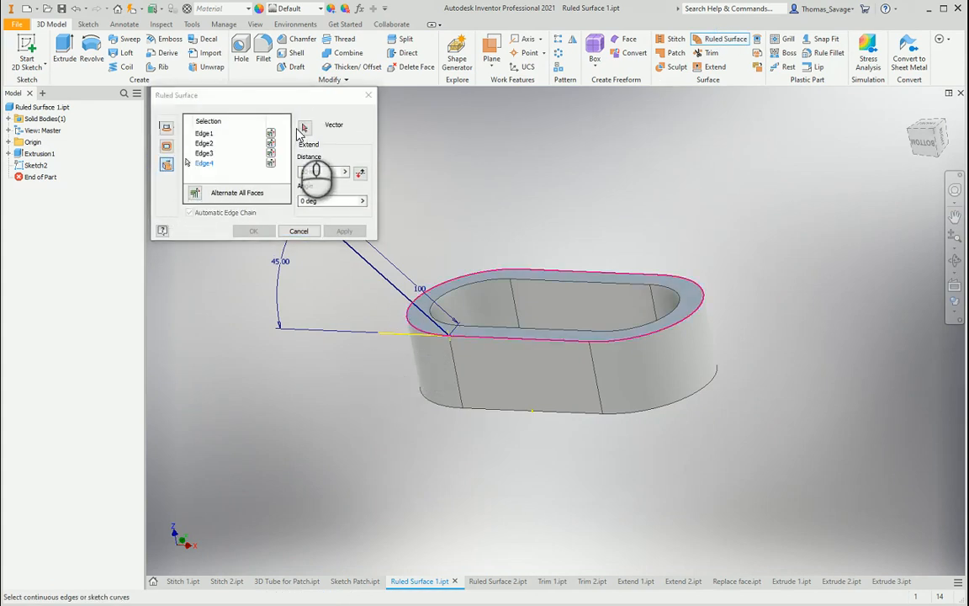
left_click(305, 127)
scroll(572, 274, "up", 1)
key("F5")
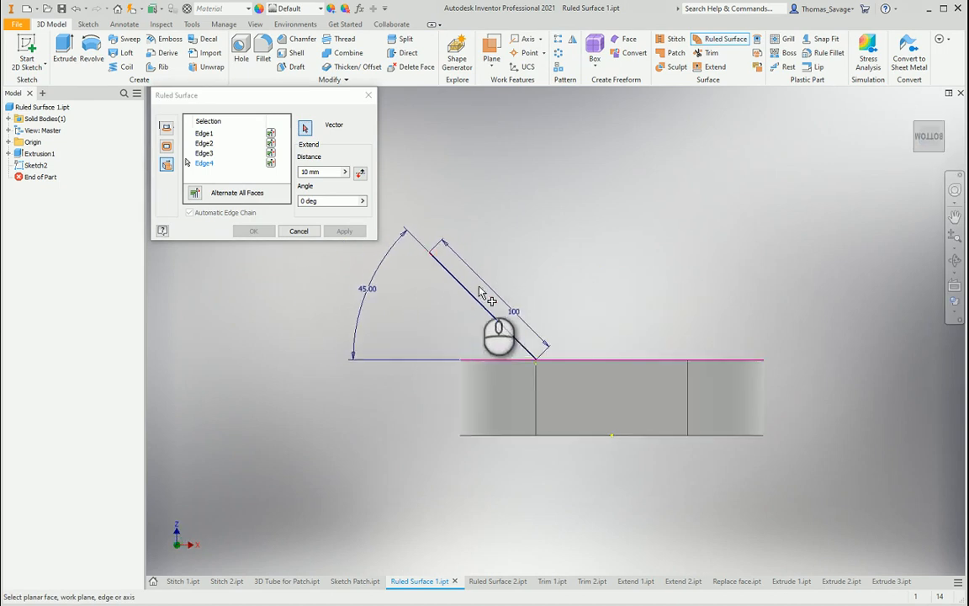
left_click(472, 298)
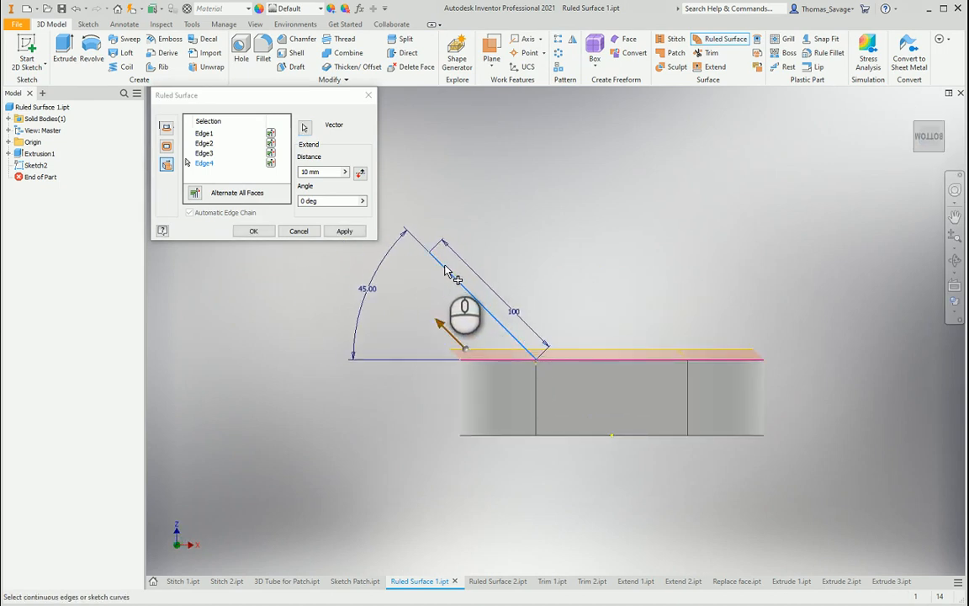
Set the vector ruled surface's distance to 30 mm and create it
left_click(308, 173)
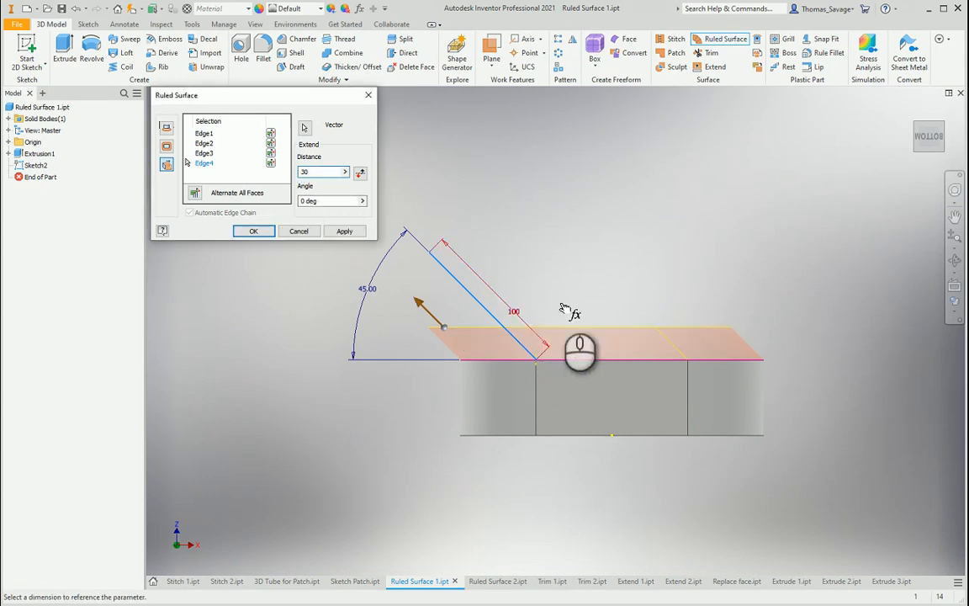
middle_click_drag(656, 325, 634, 347, "shift")
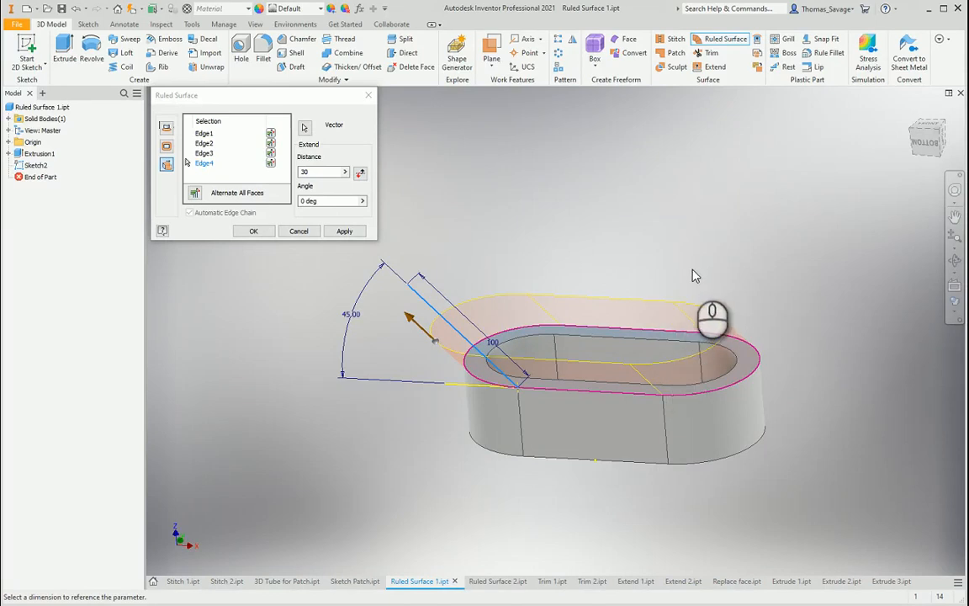
left_click(931, 145)
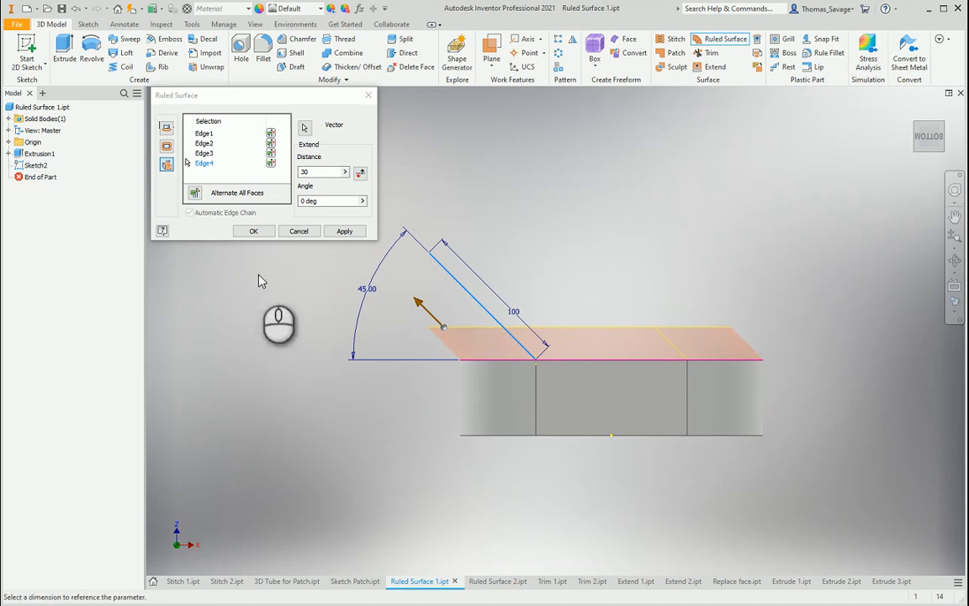
left_click(253, 231)
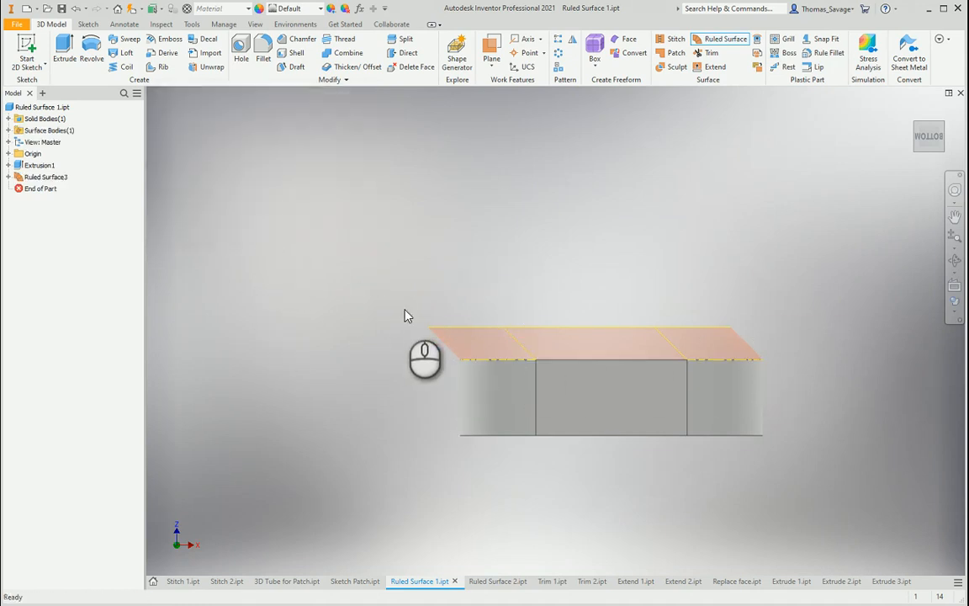
mouse_move(589, 363)
middle_mouse_down("shift")
mouse_move(547, 387)
mouse_move(513, 443)
mouse_move(582, 394)
mouse_move(595, 364)
mouse_move(621, 349)
mouse_move(581, 379)
middle_mouse_up("shift")
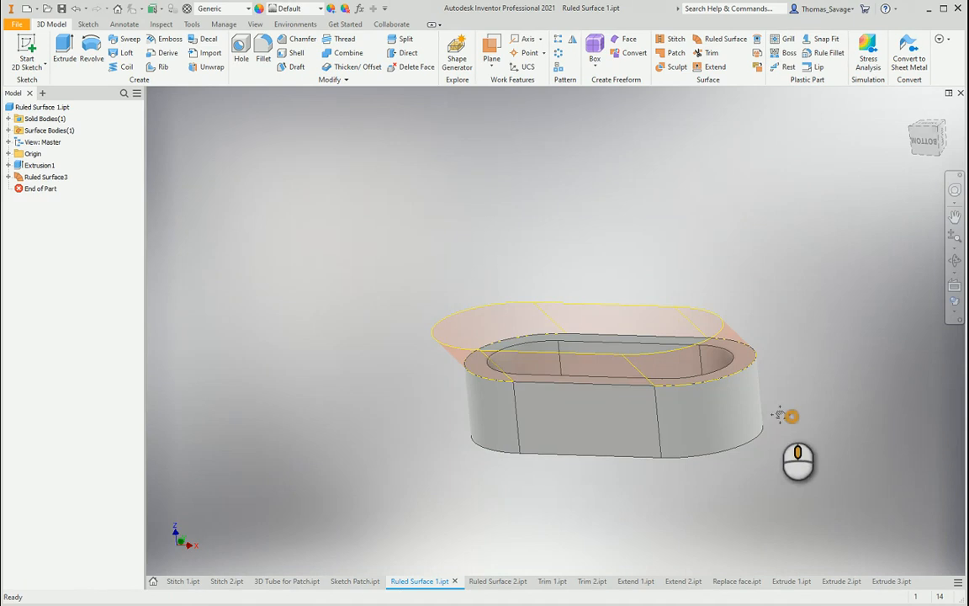
mouse_move(789, 411)
middle_mouse_down("shift")
mouse_move(736, 394)
mouse_move(729, 425)
mouse_move(765, 363)
mouse_move(798, 372)
mouse_move(779, 376)
mouse_move(761, 406)
mouse_move(777, 405)
middle_mouse_up("shift")
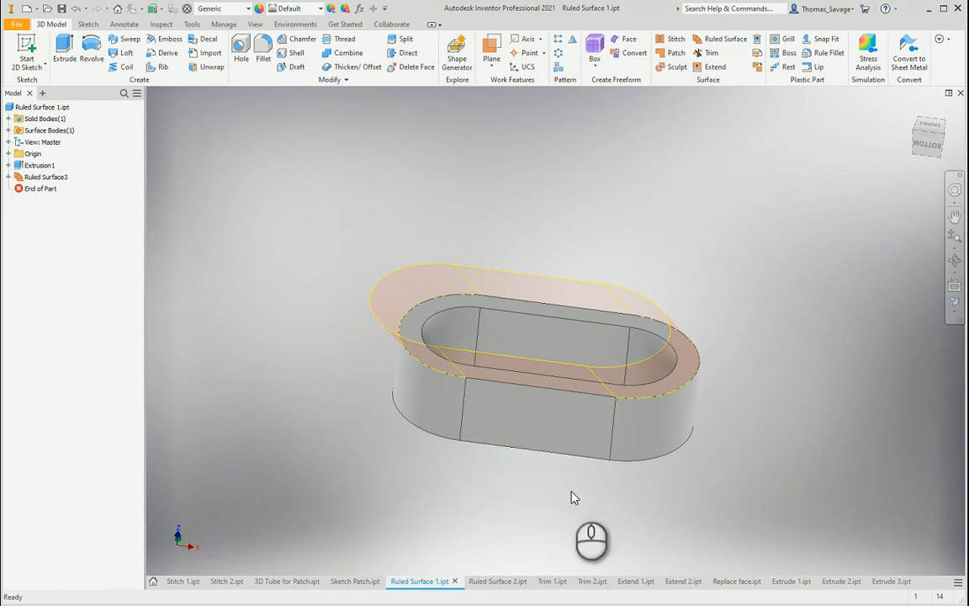
Switch to Ruled Surface 2.ipt and create a Normal ruled surface 10 mm high around the folded surface's outer edges
left_click(499, 582)
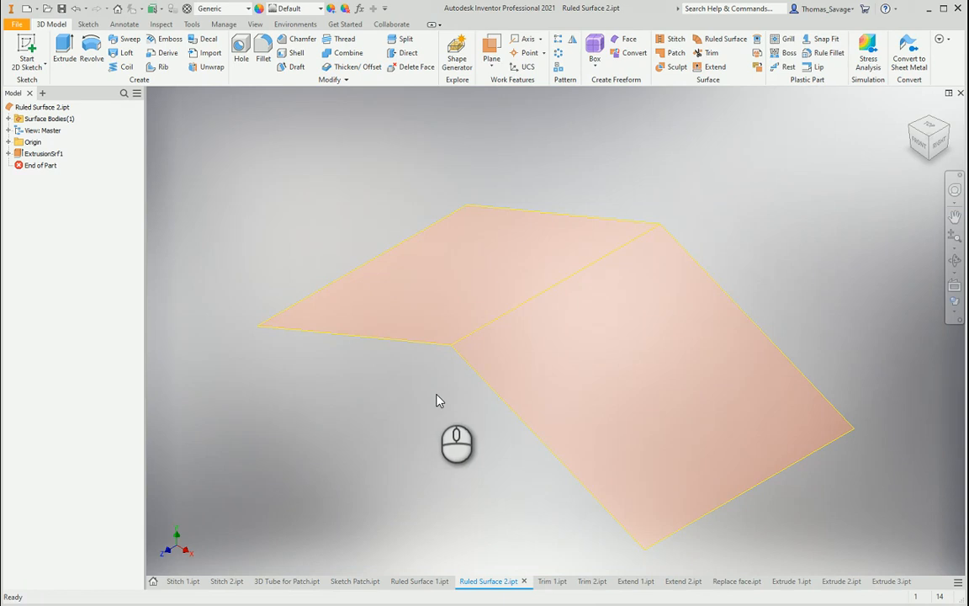
left_click(420, 581)
left_click(497, 581)
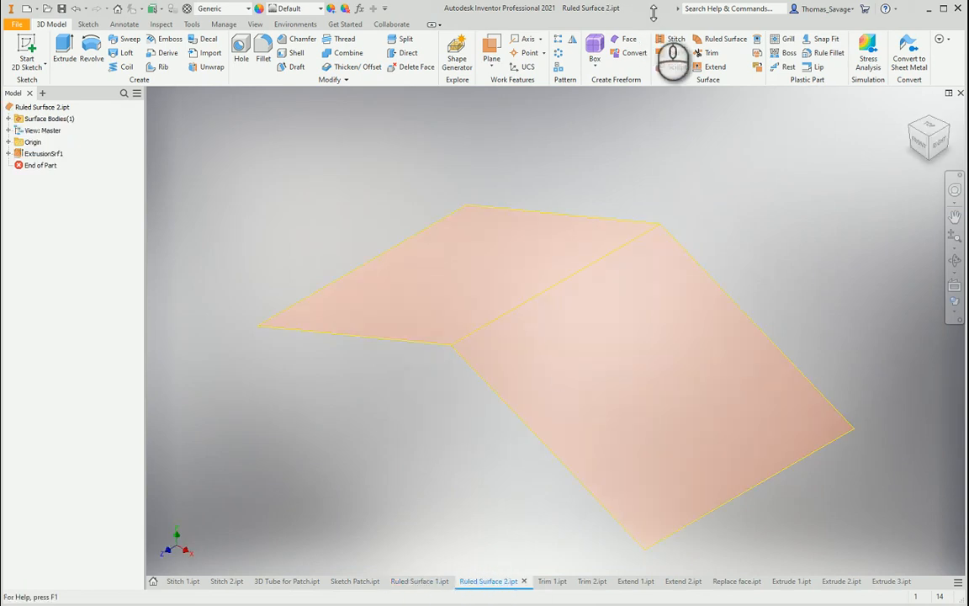
left_click(717, 40)
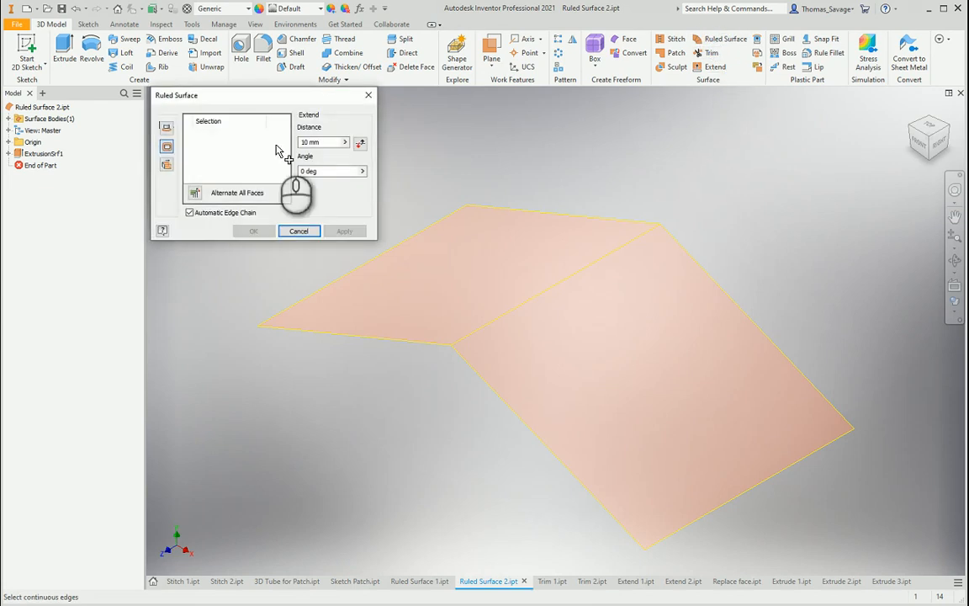
left_click(381, 340)
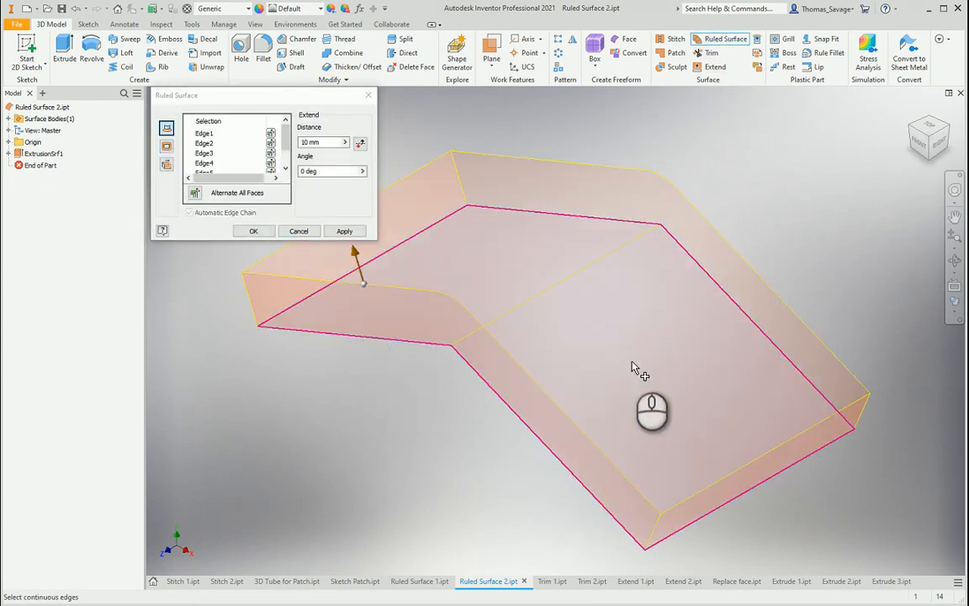
middle_click_drag(766, 342, 779, 312, "shift")
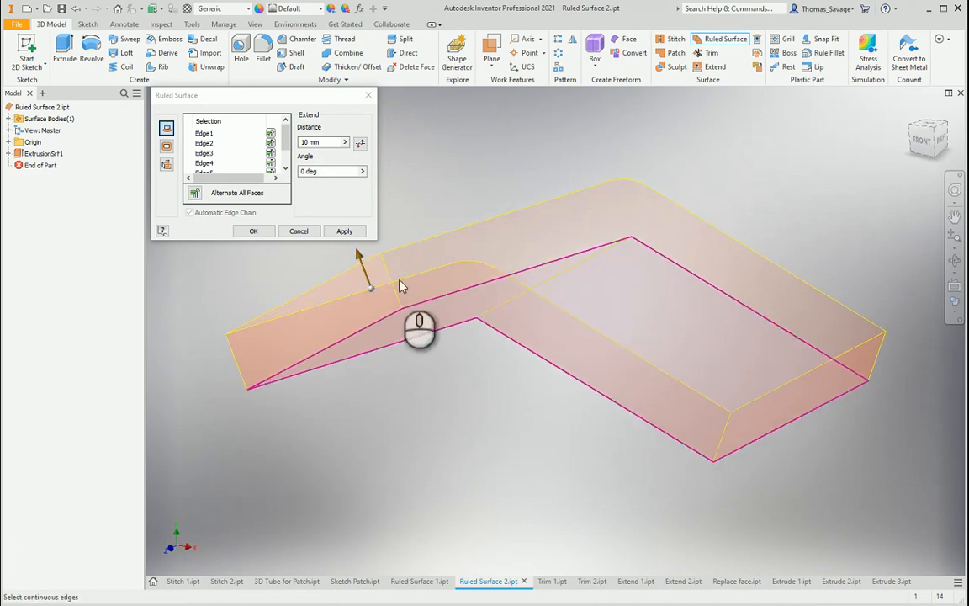
left_click(252, 232)
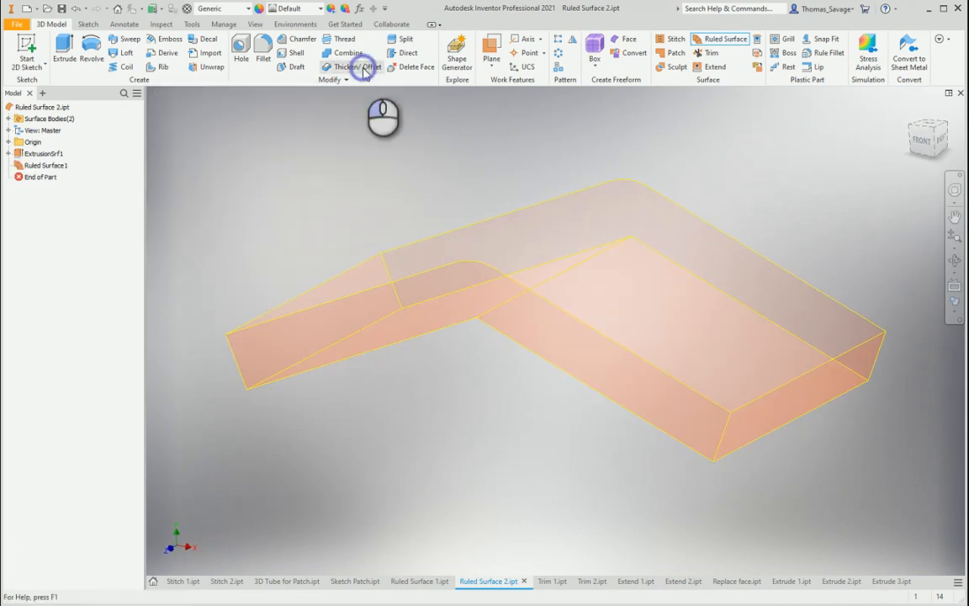
Delete the ruled surface around the folded surface's outer edges
left_click(337, 67)
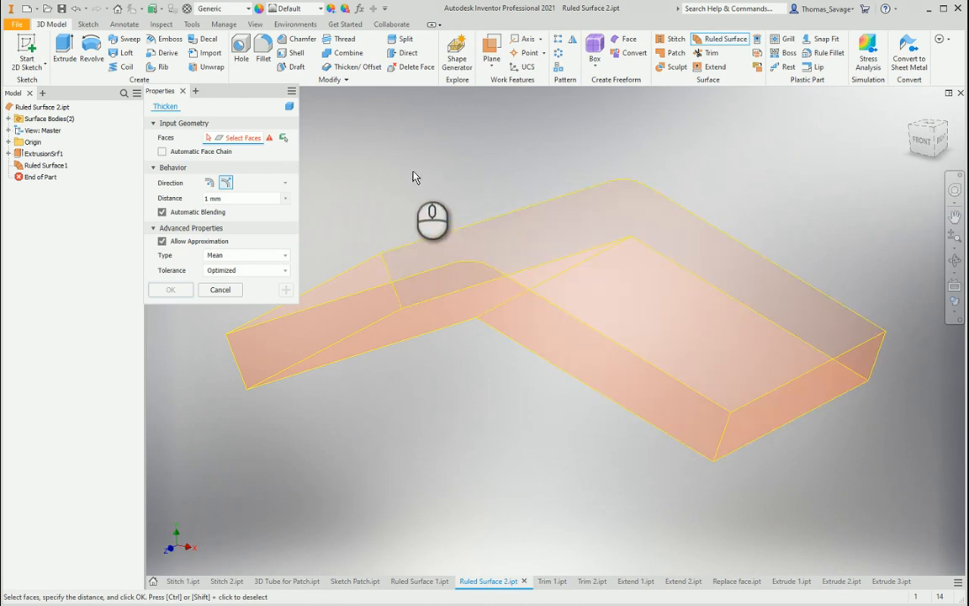
left_click(183, 91)
middle_click_drag(498, 325, 572, 357, "shift")
scroll(576, 356, "down", 3)
scroll(543, 214, "up", 3)
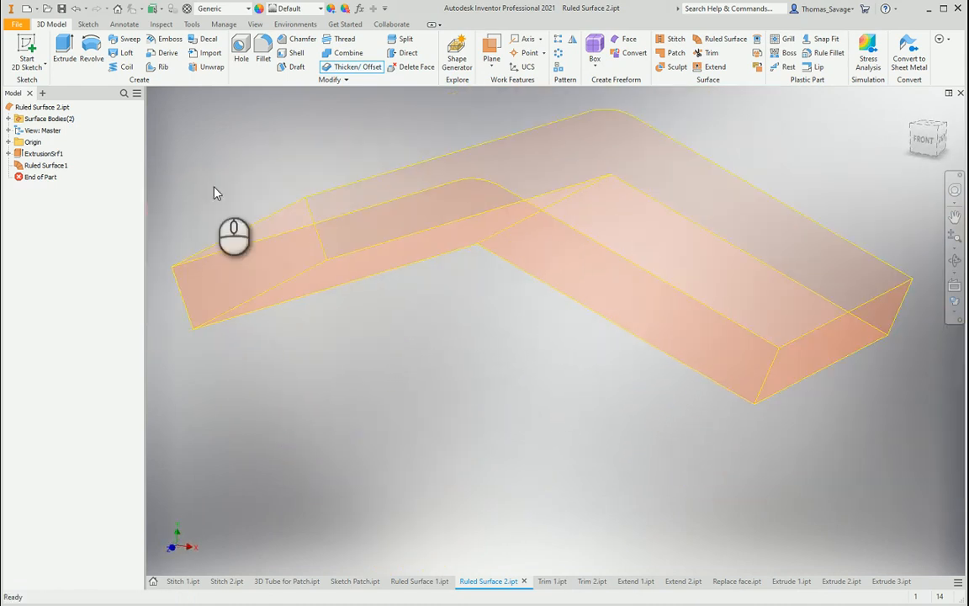
right_click(56, 166)
left_click(98, 185)
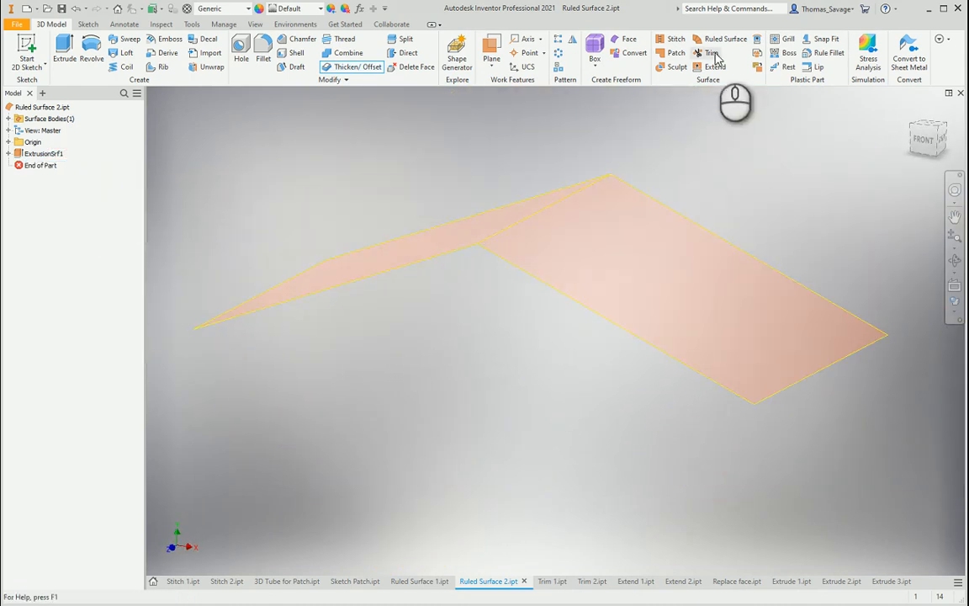
left_click(717, 38)
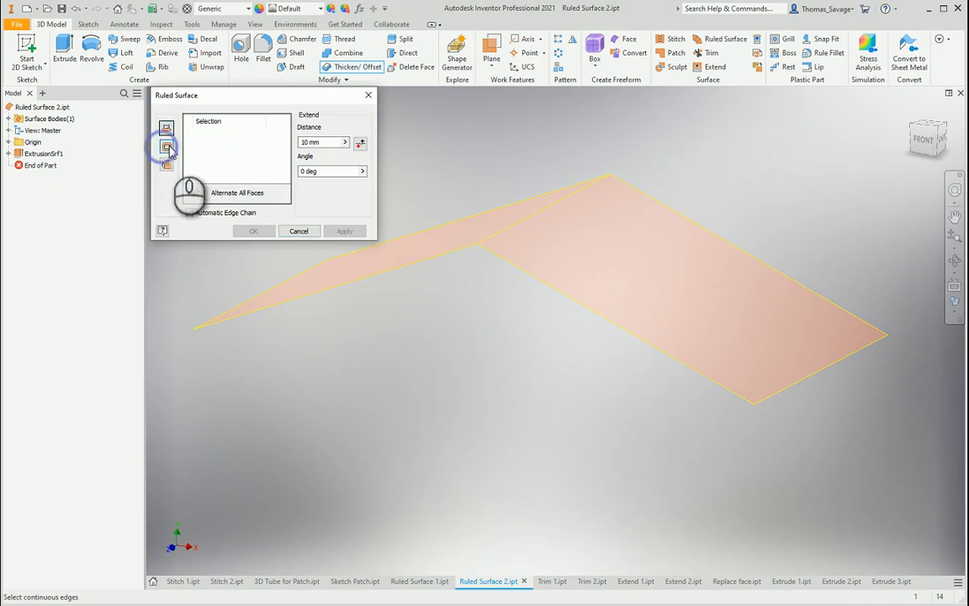
left_click(518, 268)
middle_click_drag(562, 274, 560, 312, "shift")
middle_click_drag(558, 321, 454, 193, "shift")
left_click(368, 95)
middle_click_drag(521, 277, 595, 519, "shift")
middle_click_drag(592, 482, 580, 411, "shift")
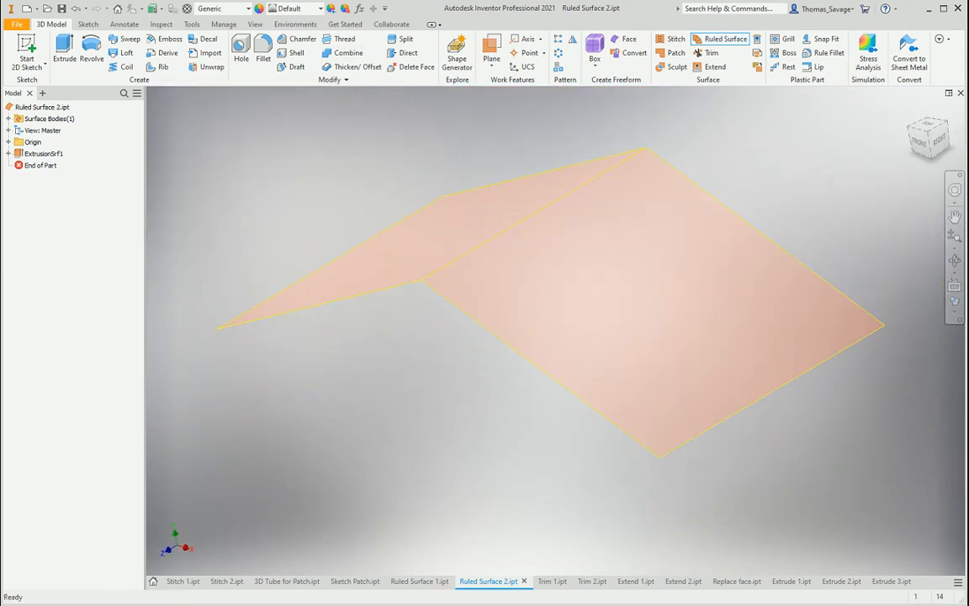
Switch to Trim 1.ipt and fill the first of the two crossing rectangle sketches with a boundary patch
left_click(556, 582)
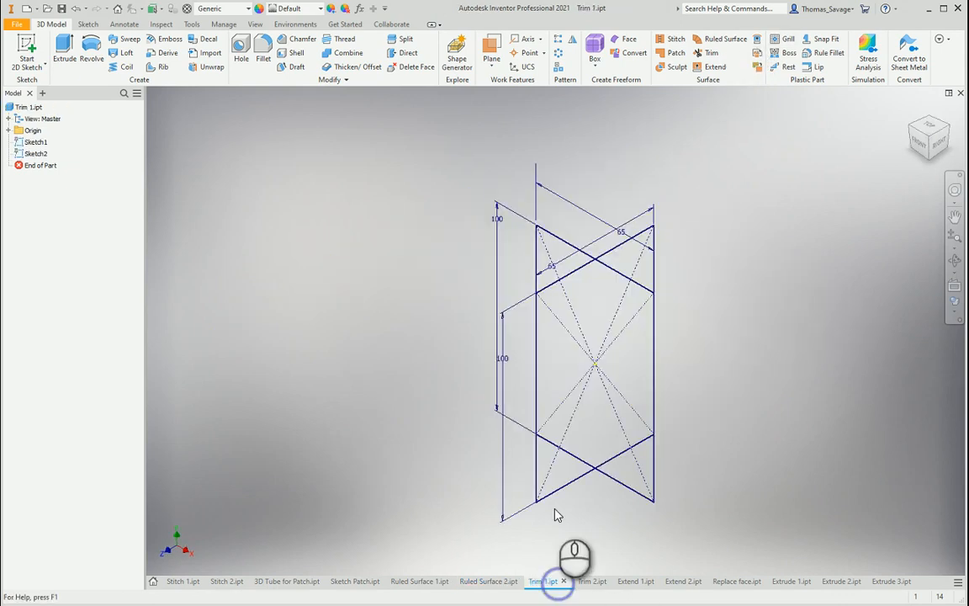
mouse_move(466, 395)
middle_mouse_down("shift")
mouse_move(394, 342)
mouse_move(402, 381)
middle_mouse_up("shift")
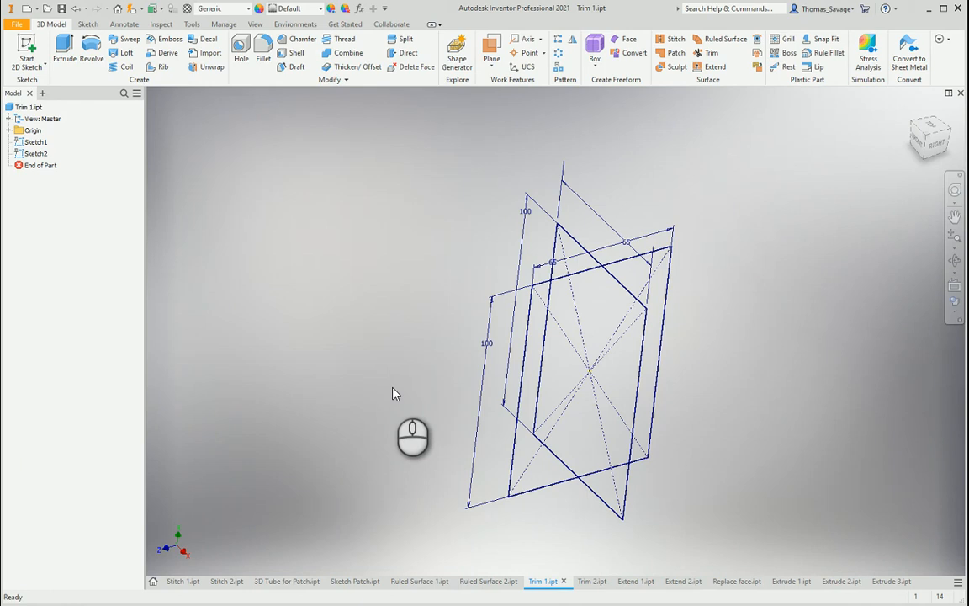
mouse_move(683, 156)
middle_mouse_down("shift")
mouse_move(689, 232)
mouse_move(688, 168)
middle_mouse_up("shift")
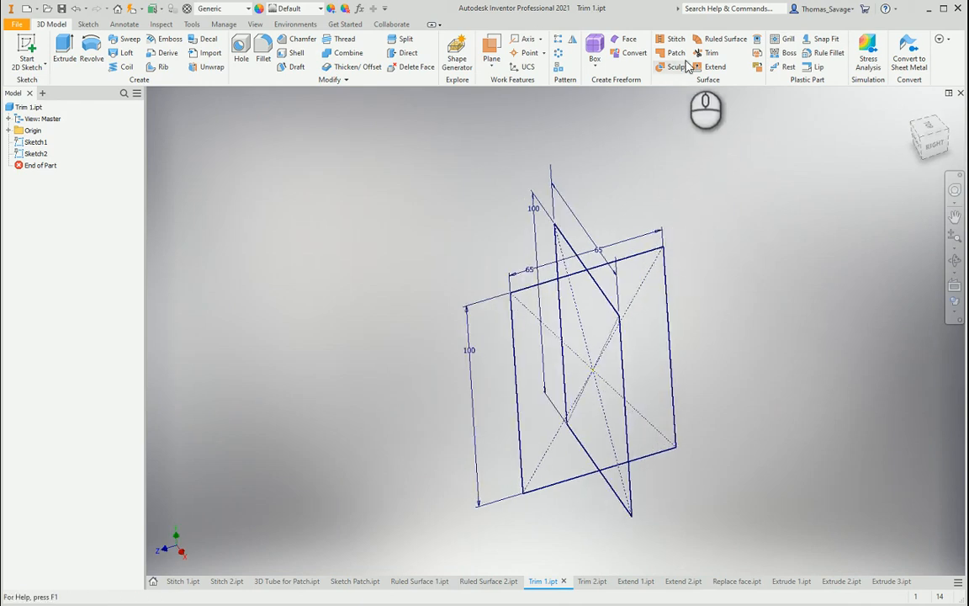
left_click(675, 54)
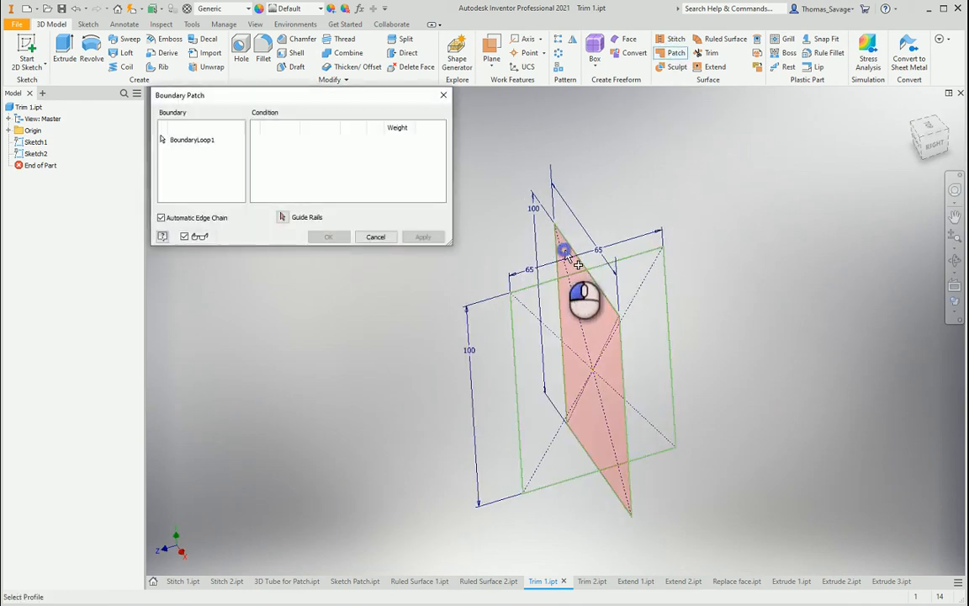
left_click(565, 252)
left_click(328, 237)
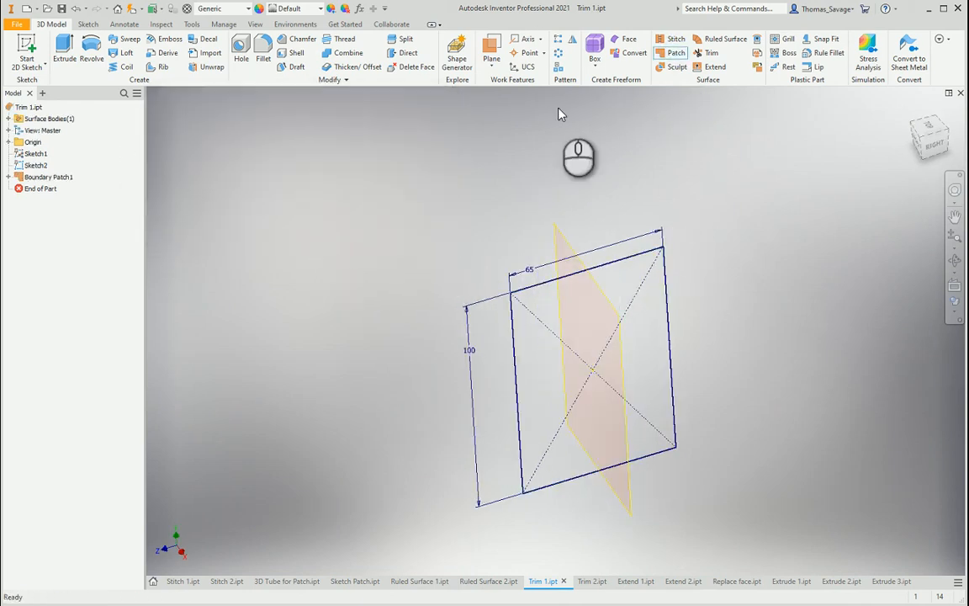
Fill the remaining 65 by 100 rectangle sketch with a second boundary patch crossing the first
left_click(674, 54)
left_click(631, 419)
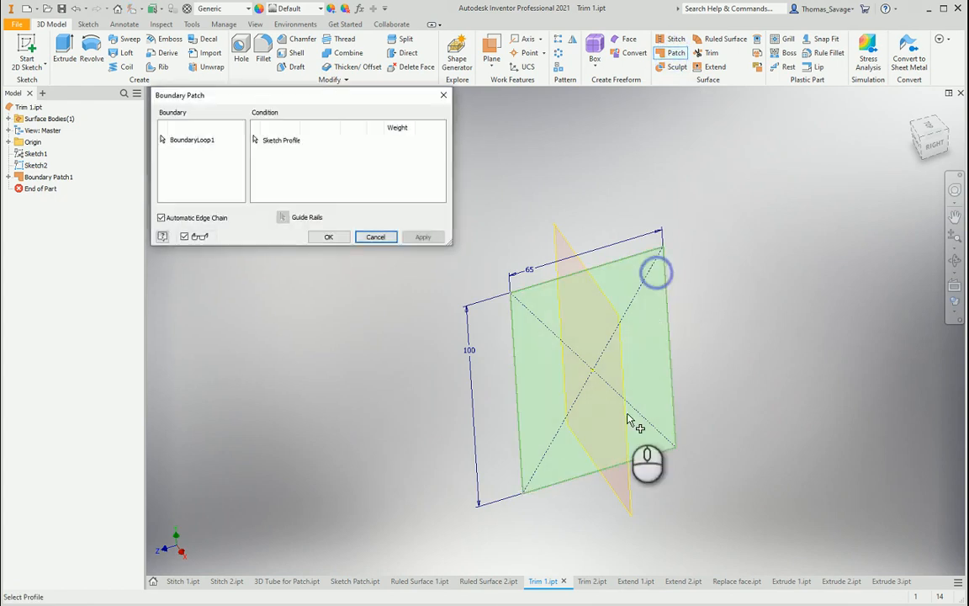
left_click(328, 238)
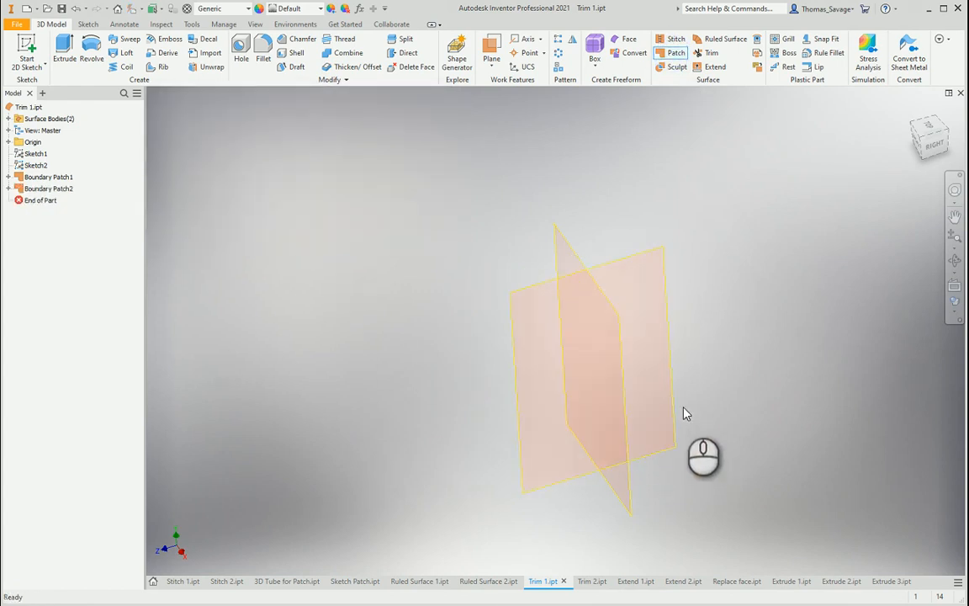
Trim the front-to-back patch using the crossing patch as cutting tool, removing the half in front of it
left_click(708, 52)
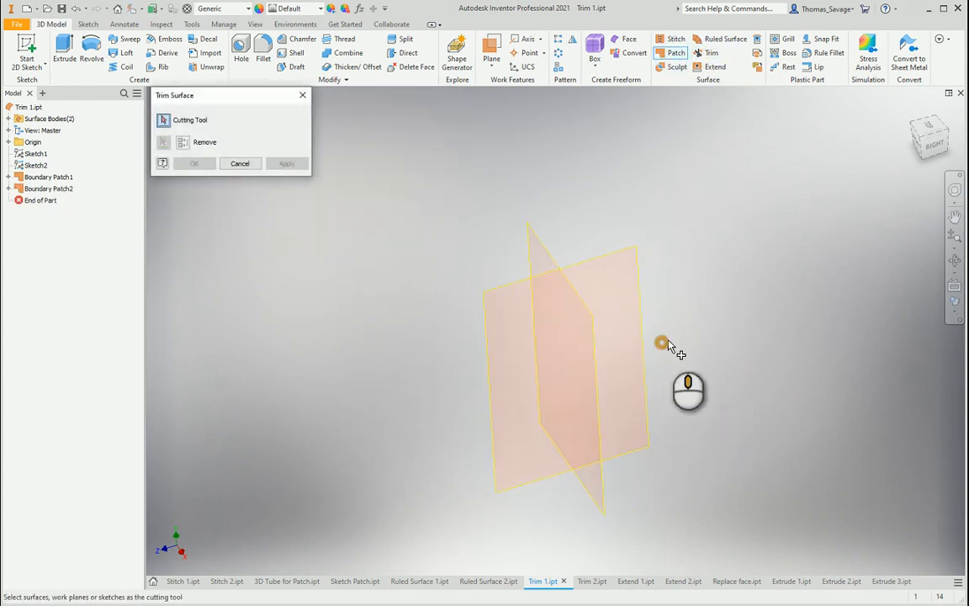
middle_click_drag(662, 340, 714, 351, "shift")
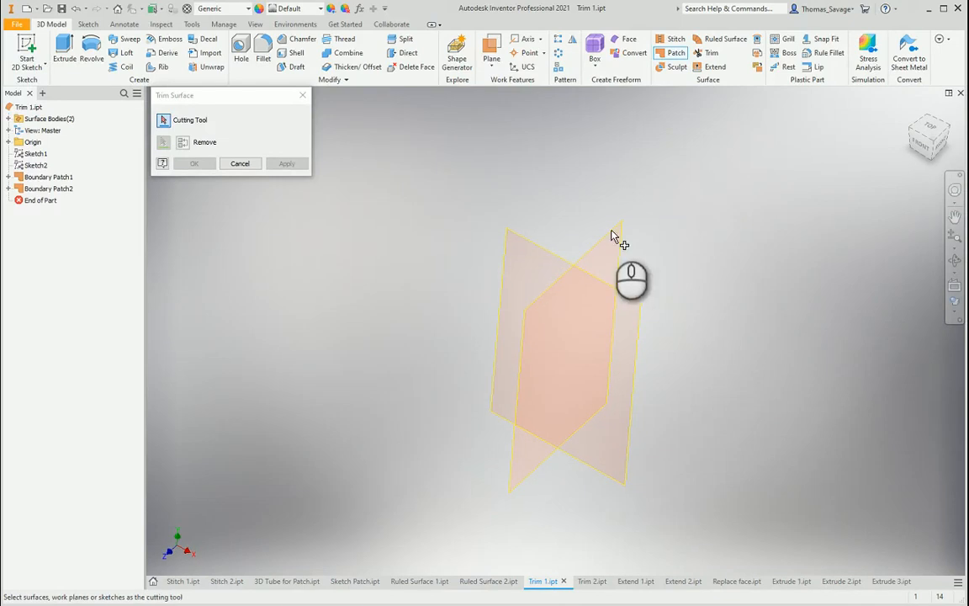
left_click(640, 305)
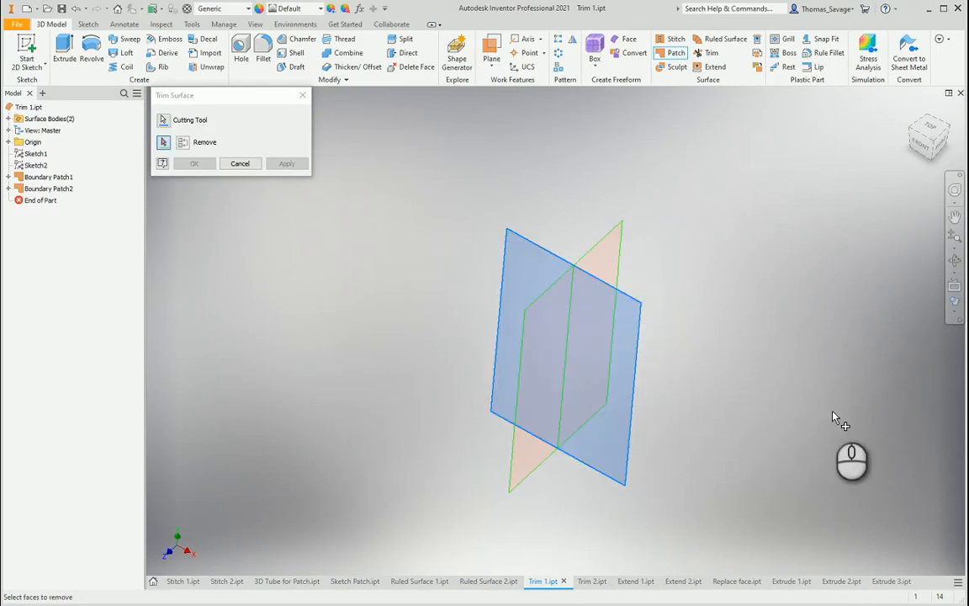
middle_click_drag(741, 361, 691, 351, "shift")
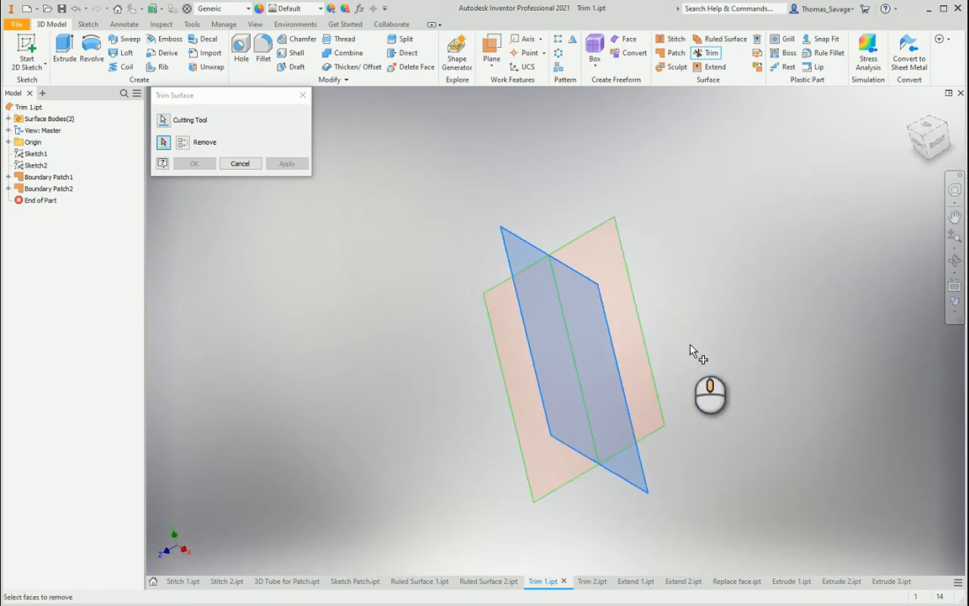
left_click(539, 314)
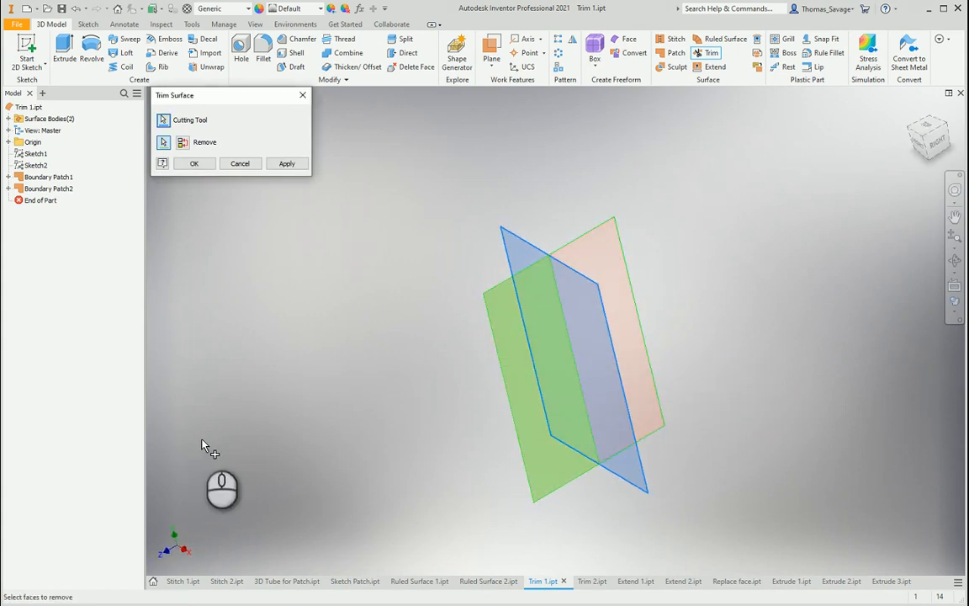
left_click(183, 145)
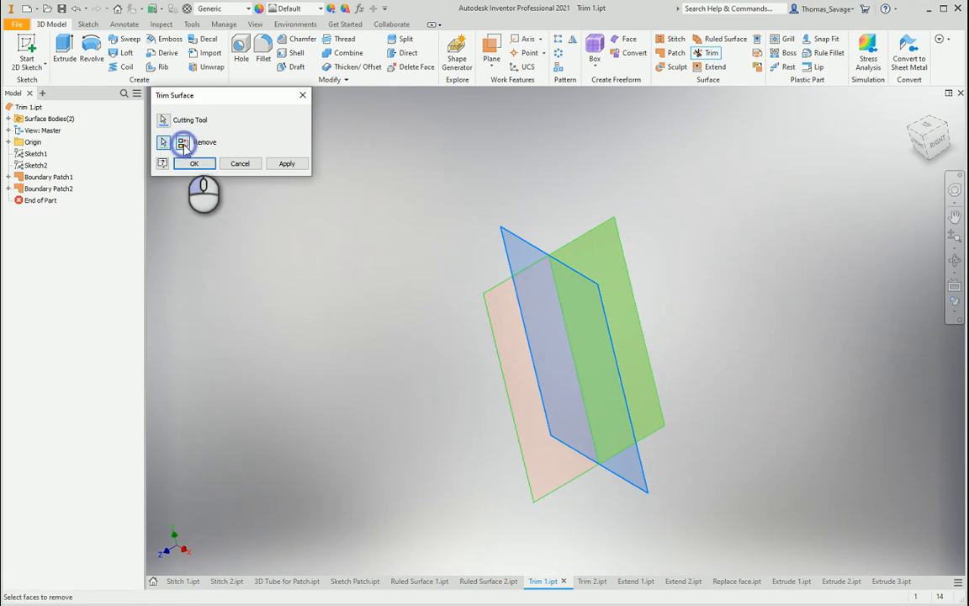
left_click(197, 165)
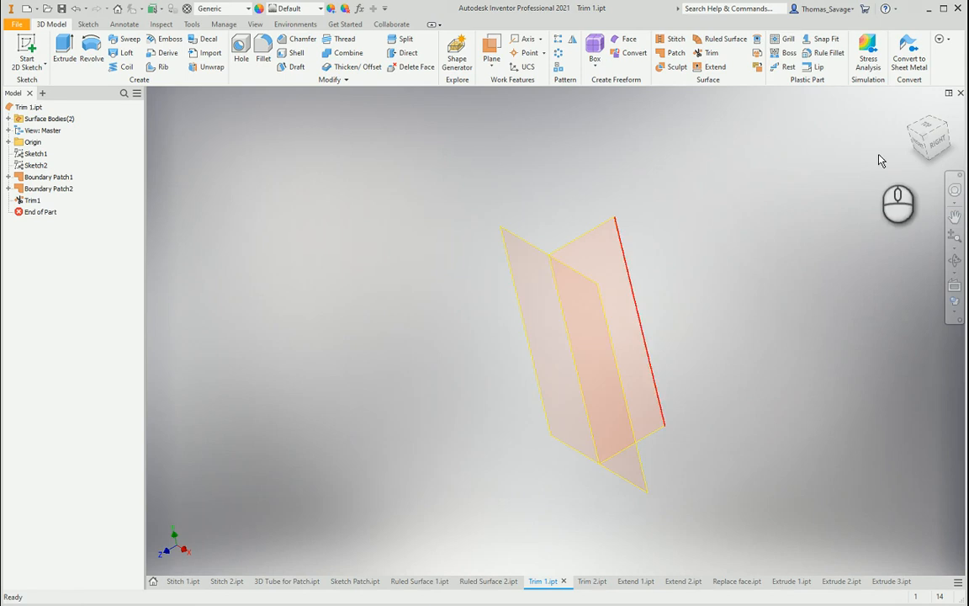
left_click(935, 145)
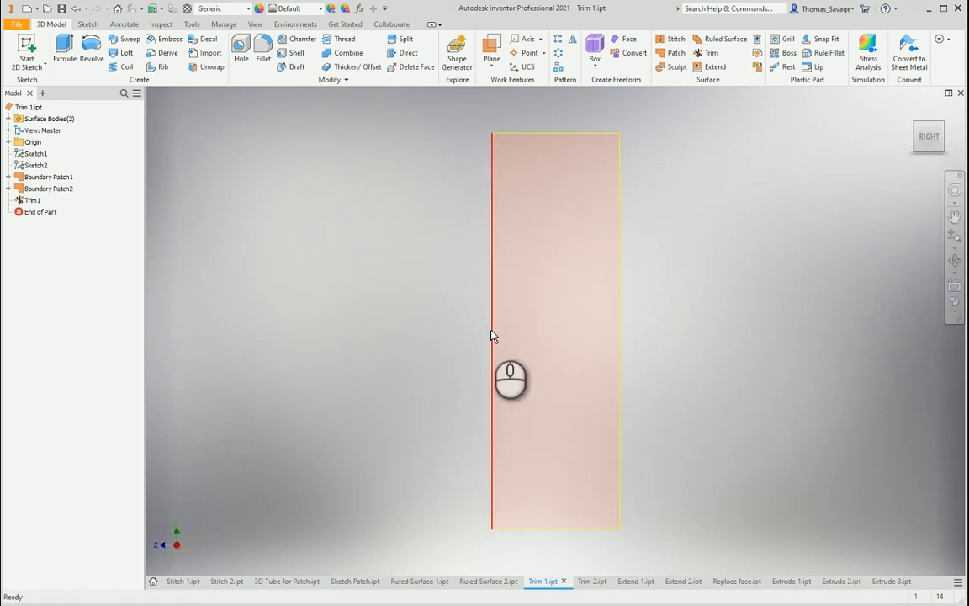
scroll(493, 298, "up", 3)
middle_click_drag(493, 298, 605, 337, "shift")
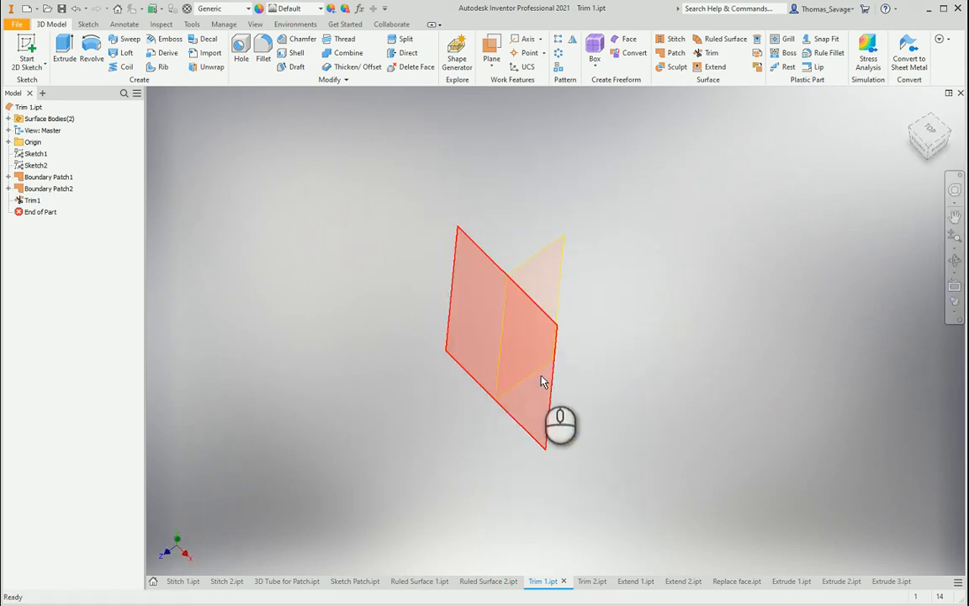
middle_click_drag(551, 379, 627, 369, "shift")
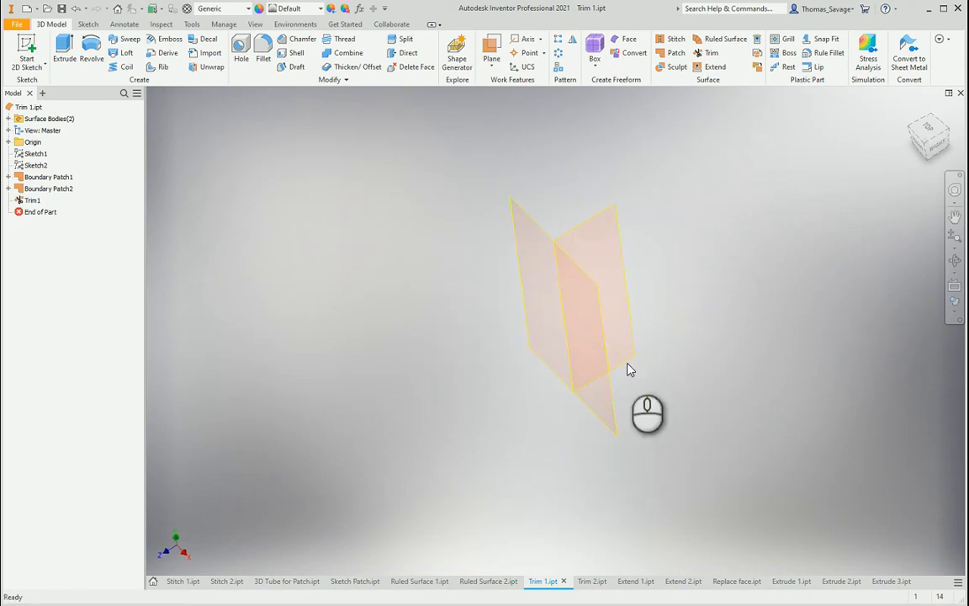
Switch to Trim 2.ipt and extrude the 50 mm circle as a surface 130 mm long through the work plane
left_click(592, 581)
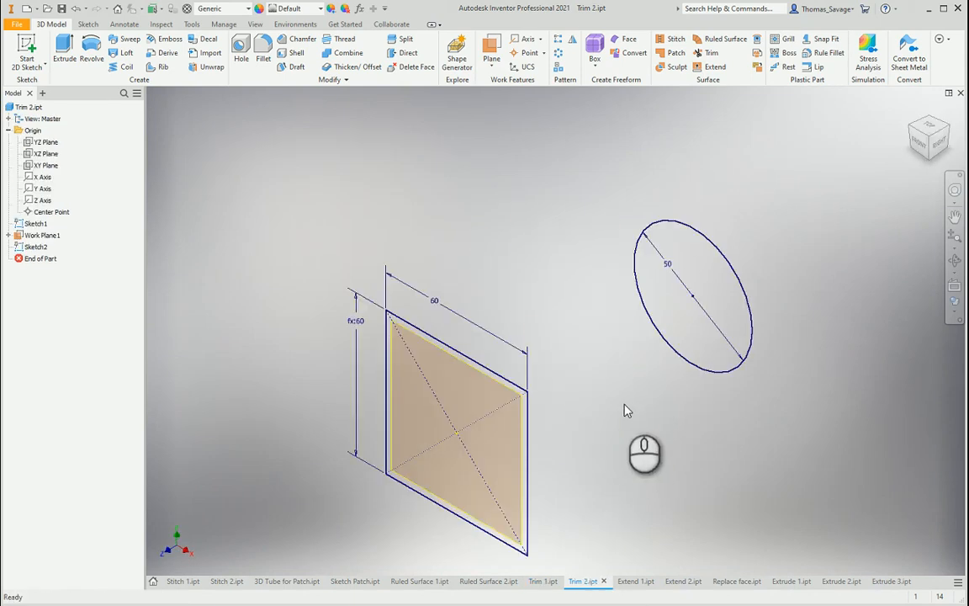
scroll(580, 389, "down", 3)
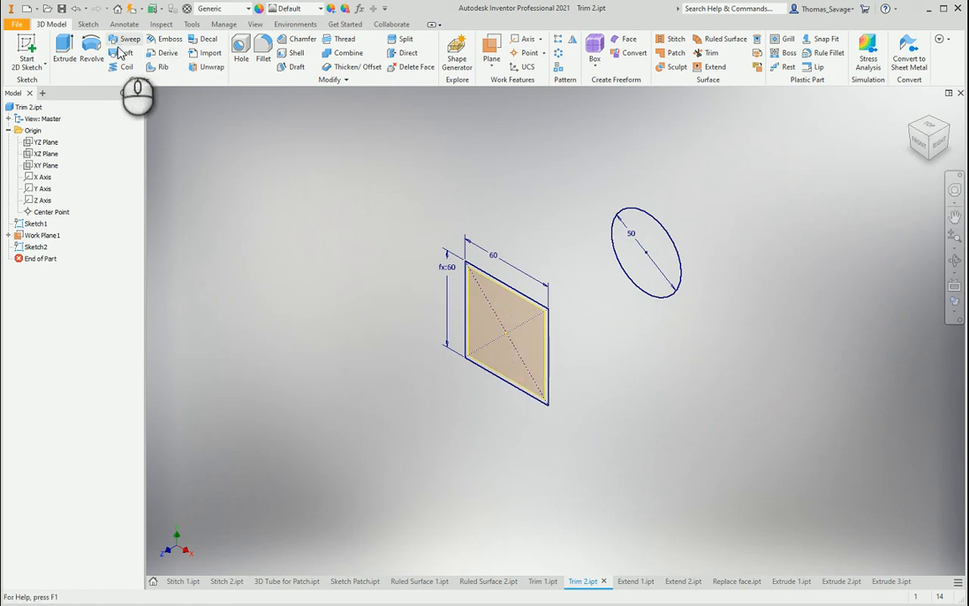
left_click(61, 53)
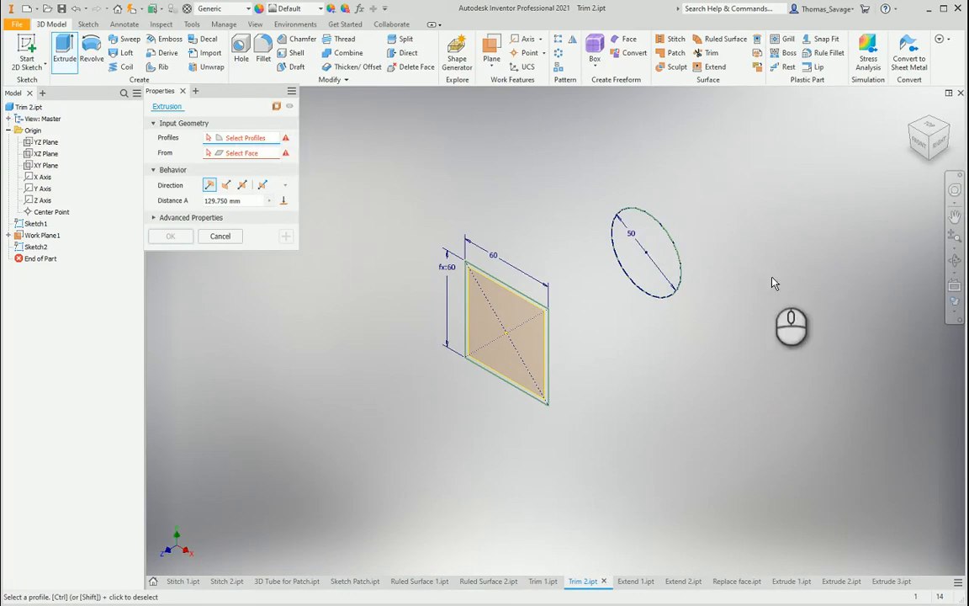
left_click(671, 242)
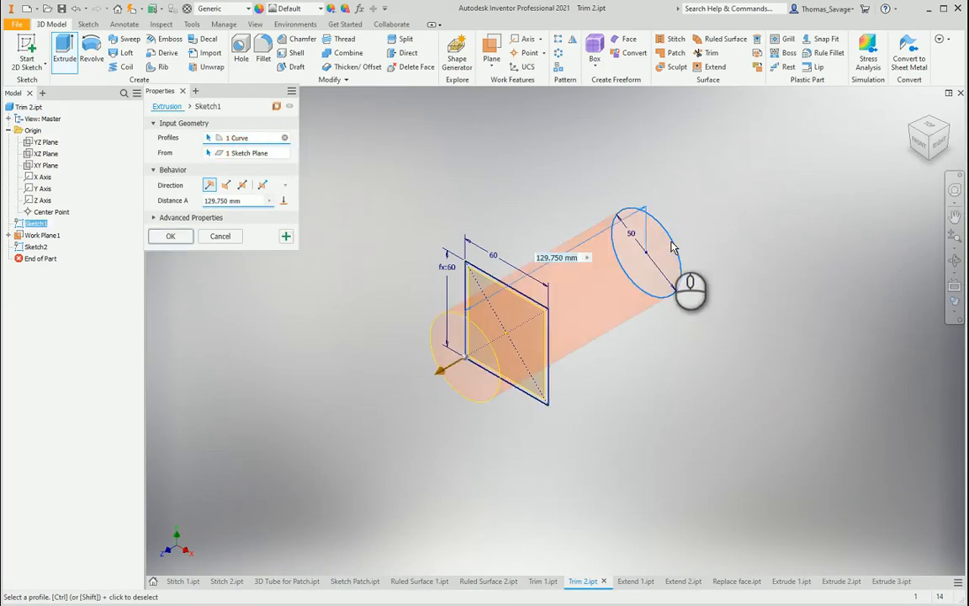
middle_click_drag(661, 302, 594, 337, "shift")
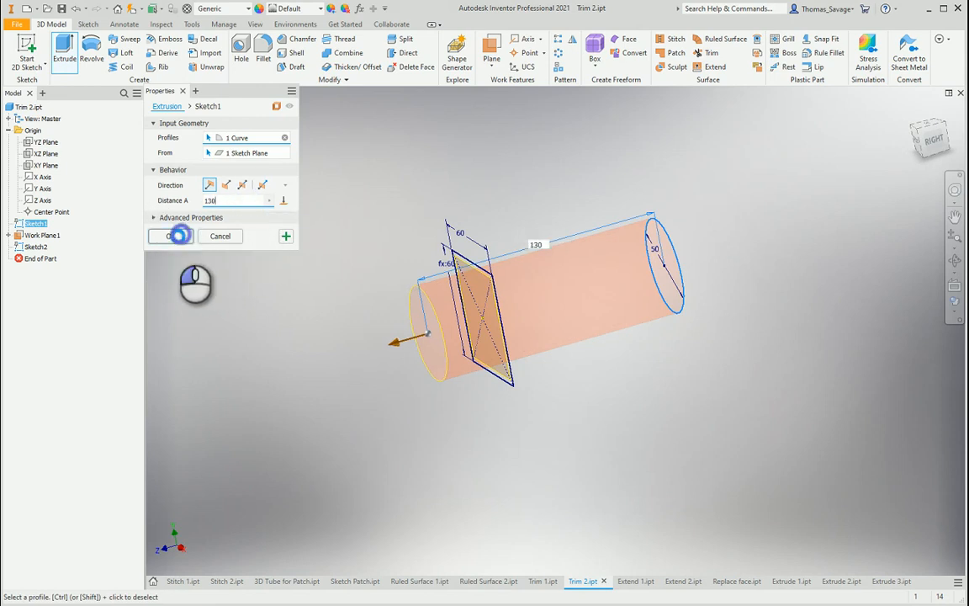
left_click(170, 235)
Trim the cylindrical surface with the work plane as cutting tool, removing the short section in front of the plane
middle_click_drag(493, 182, 505, 189, "shift")
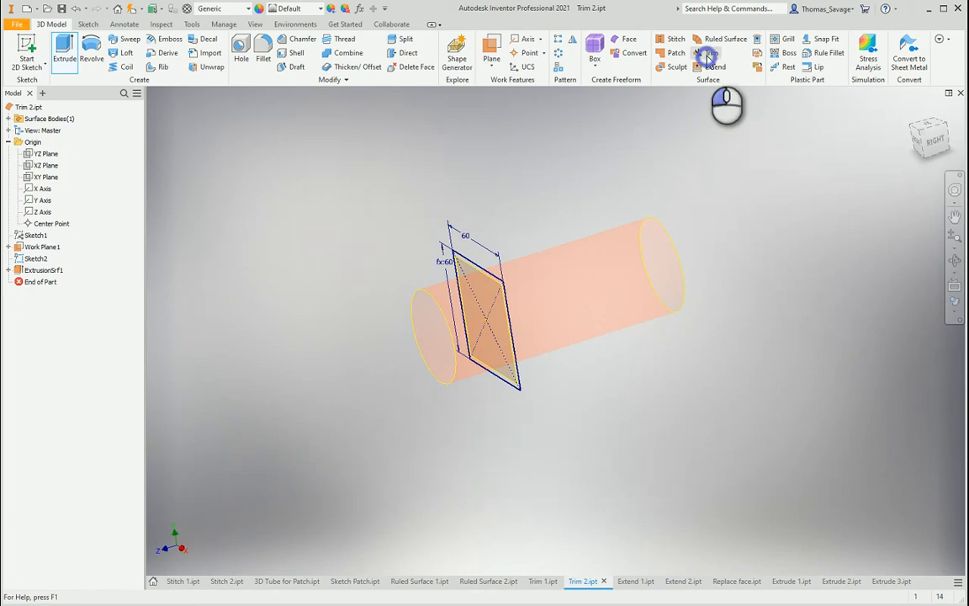
left_click(706, 55)
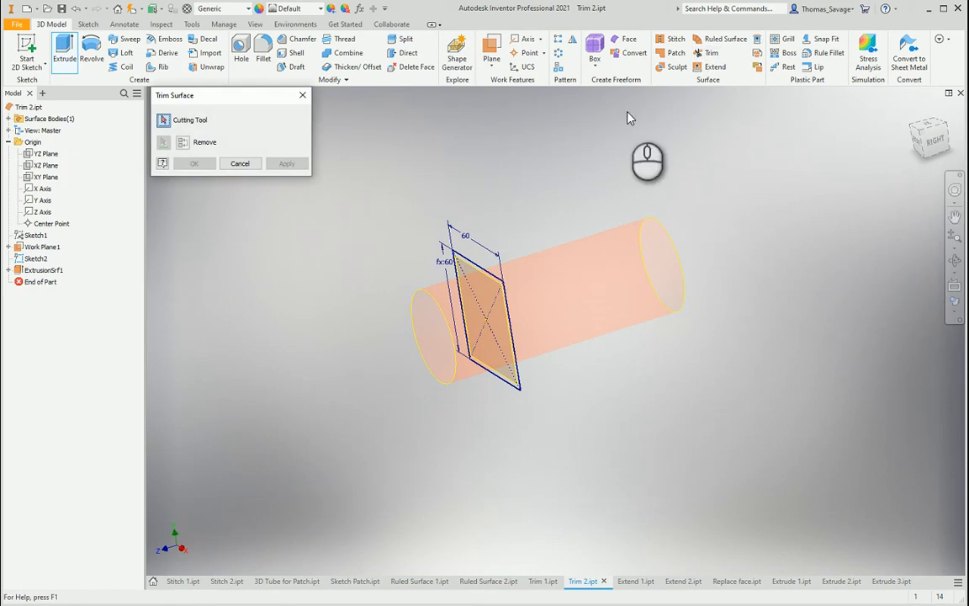
left_click(496, 289)
middle_click_drag(637, 448, 592, 329, "shift")
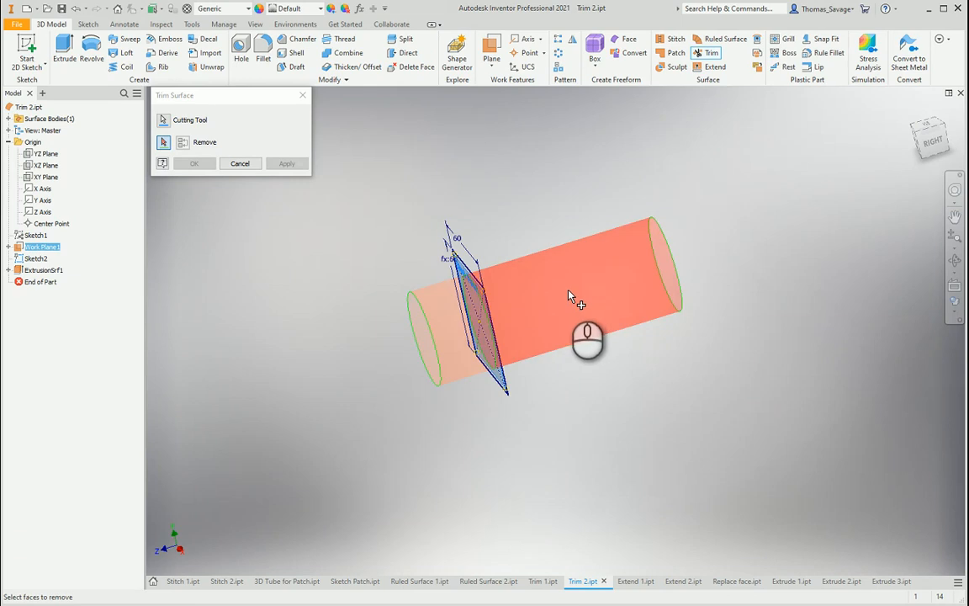
left_click(472, 336)
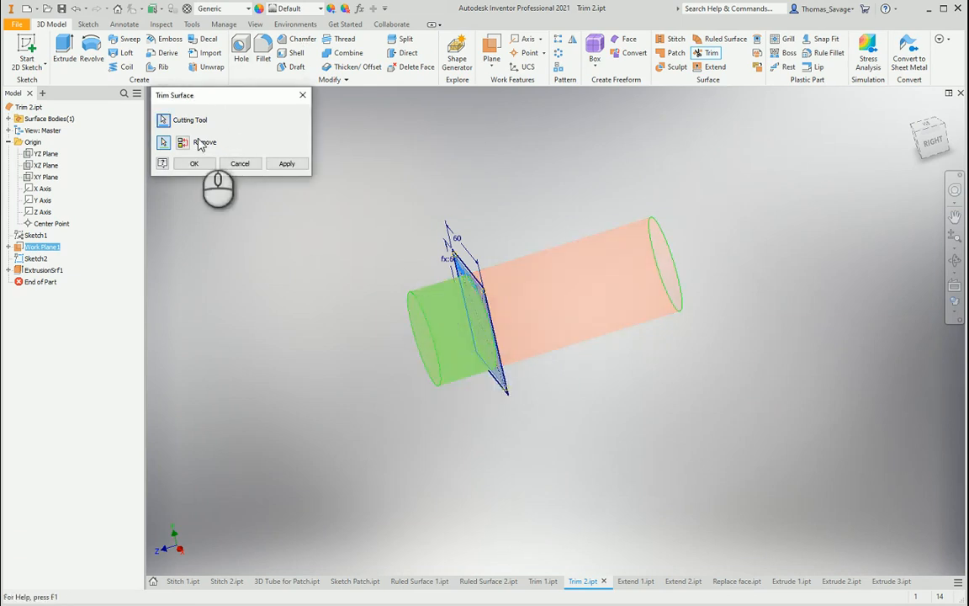
left_click(193, 163)
middle_click_drag(587, 424, 610, 400, "shift")
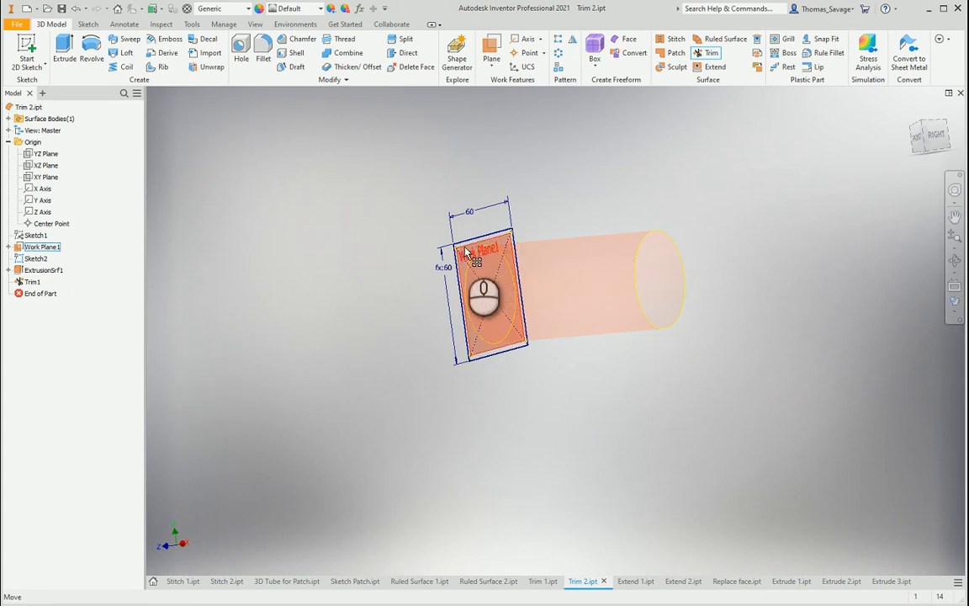
middle_click_drag(671, 387, 673, 419, "shift")
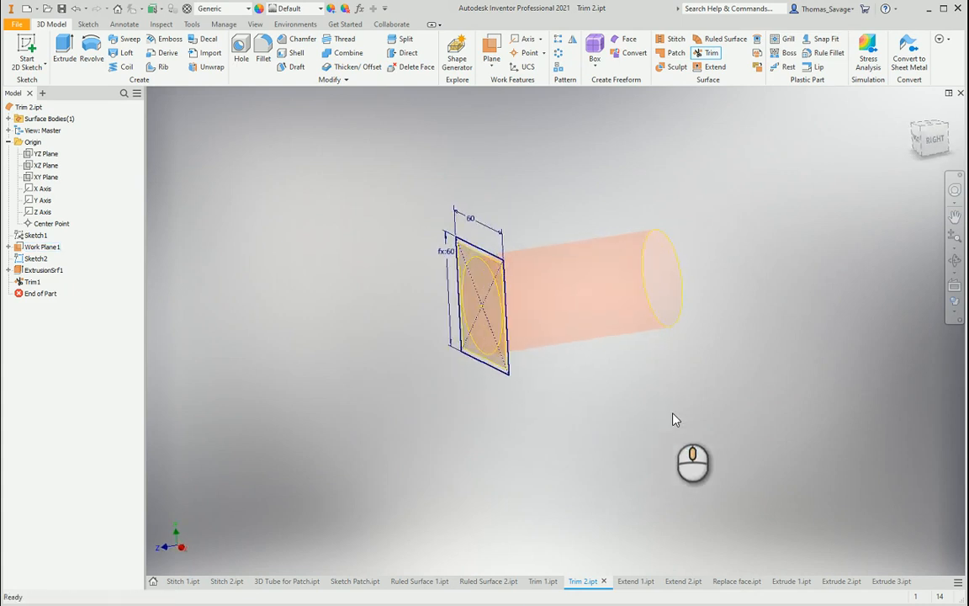
Switch to Extend 1.ipt and fill the 200 by 100 rectangle sketch with a boundary patch
left_click(633, 580)
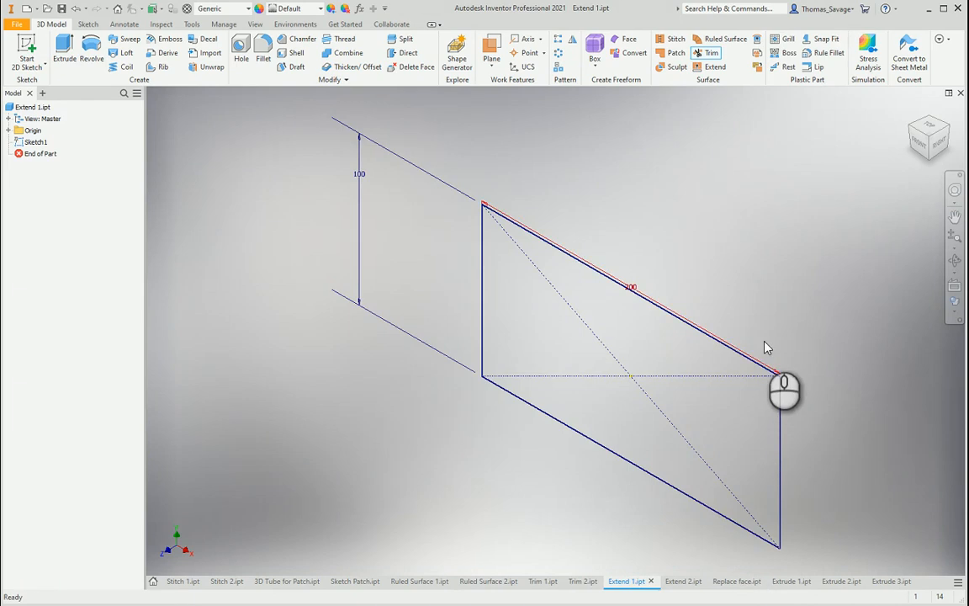
middle_click_drag(766, 347, 687, 313)
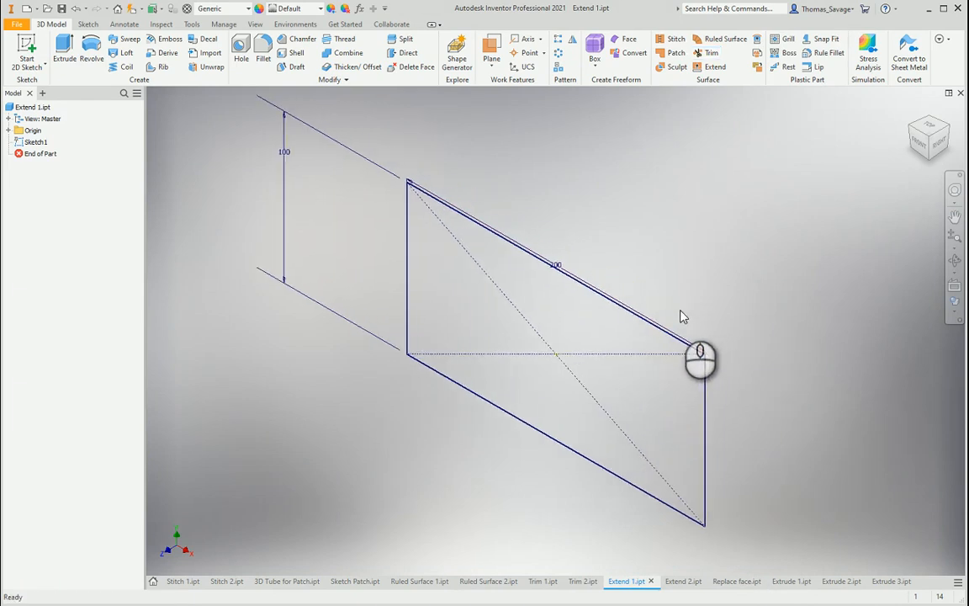
left_click(675, 52)
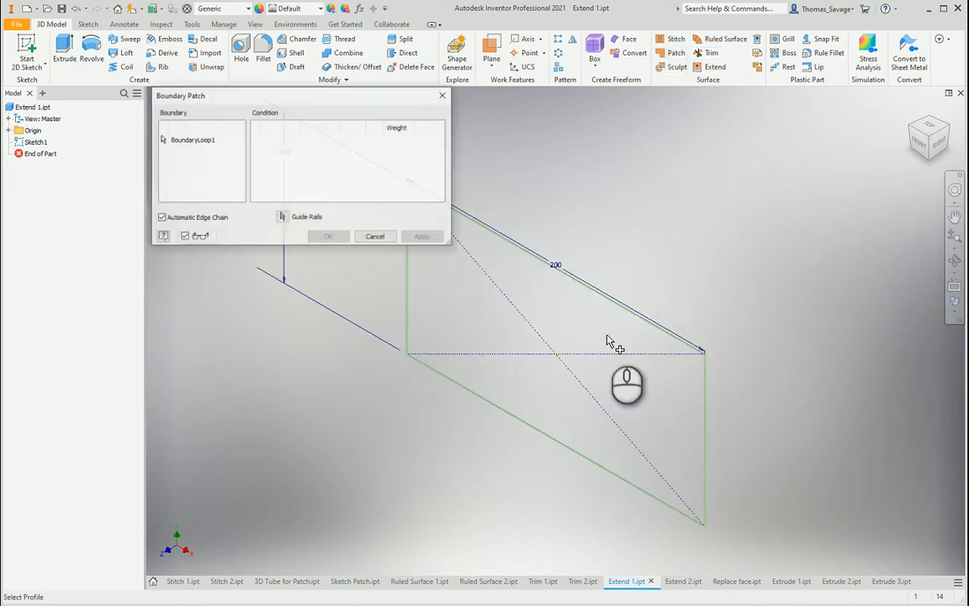
left_click(328, 237)
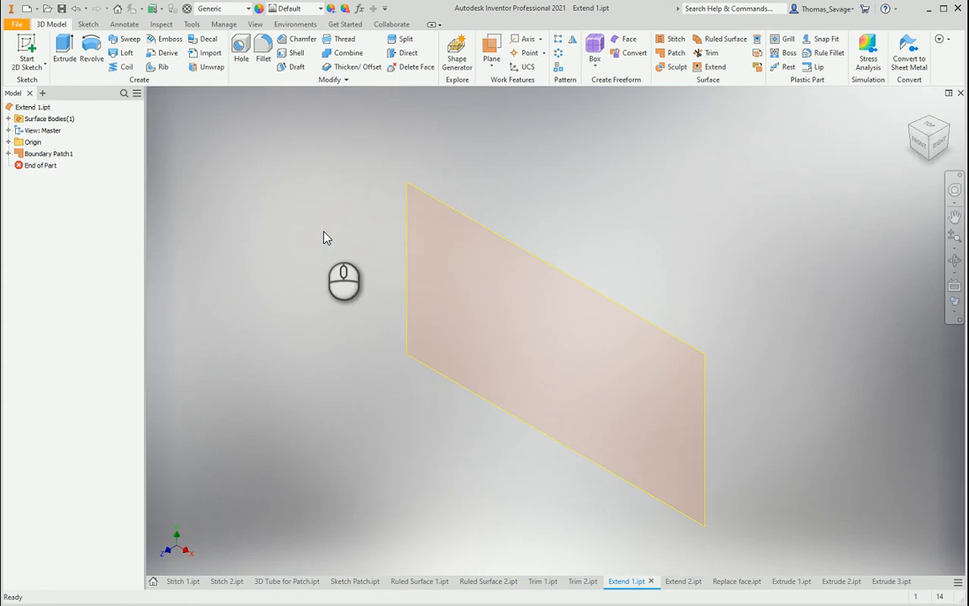
Extend the boundary patch outward by a distance from its short vertical edge on the right-hand side
left_click(714, 67)
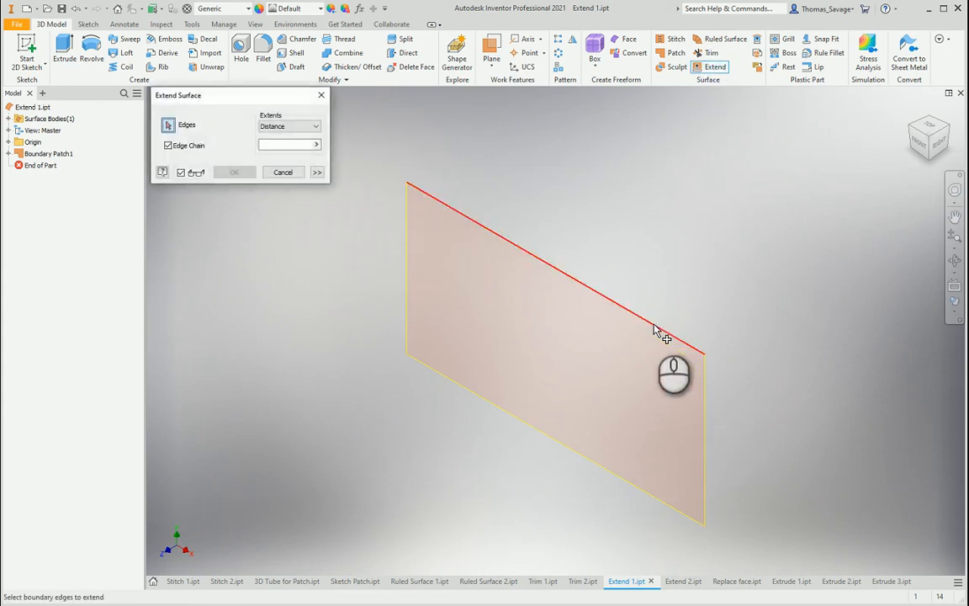
middle_click(468, 282)
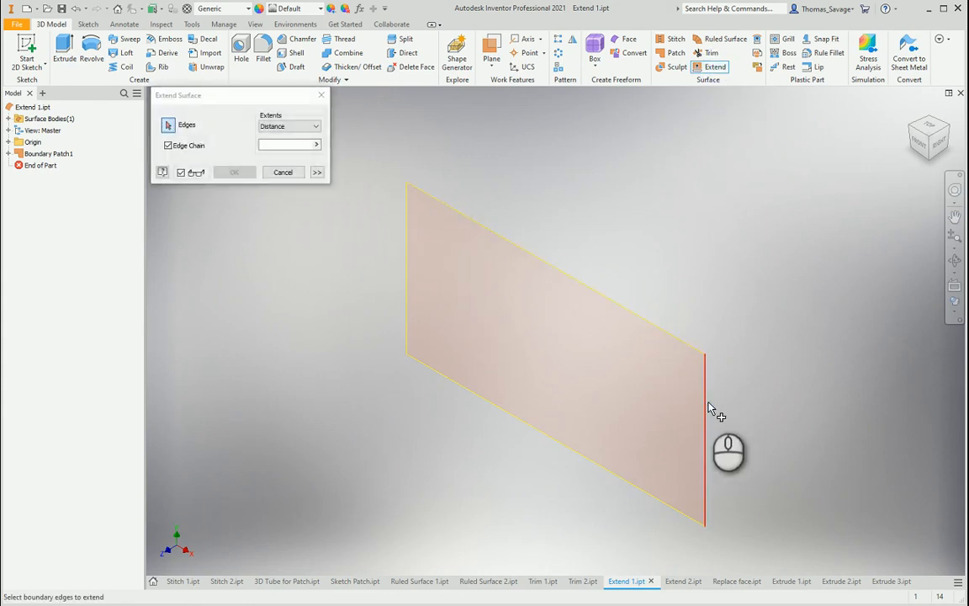
left_click(708, 404)
middle_click_drag(805, 438, 757, 334)
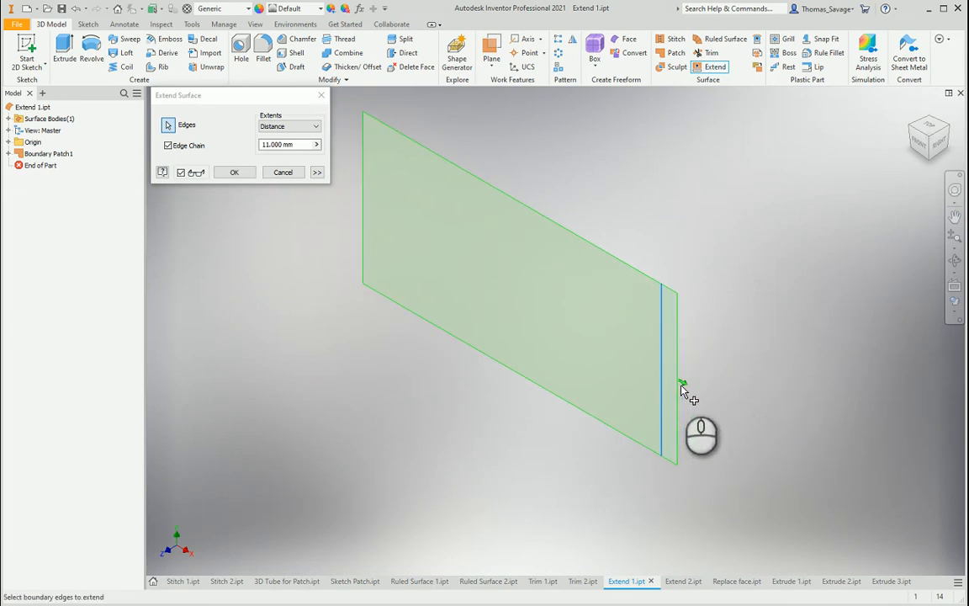
left_click(299, 143)
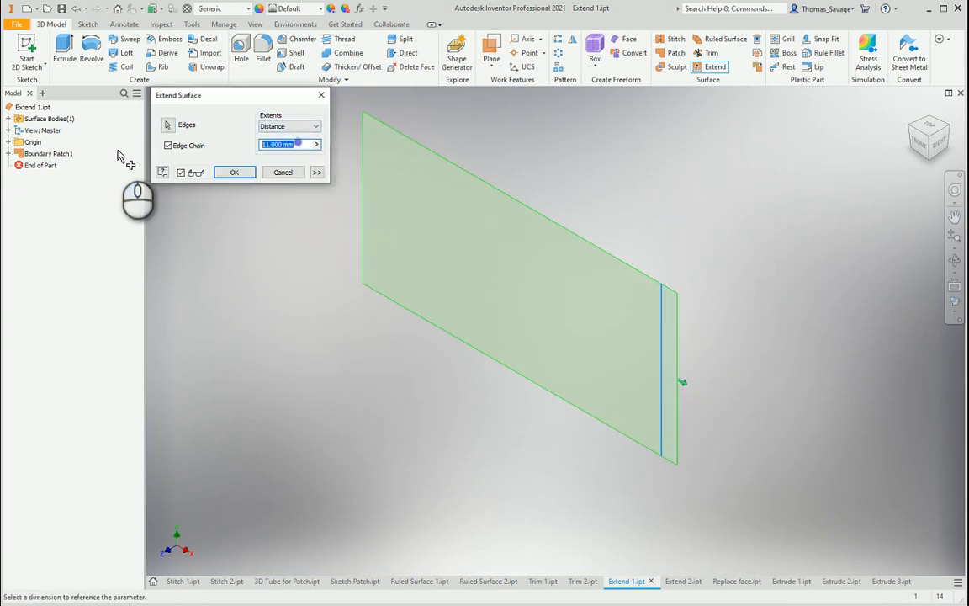
left_click(234, 171)
Extend the patch's long upper edge upward by a distance of 20 mm
middle_click_drag(487, 291, 471, 357)
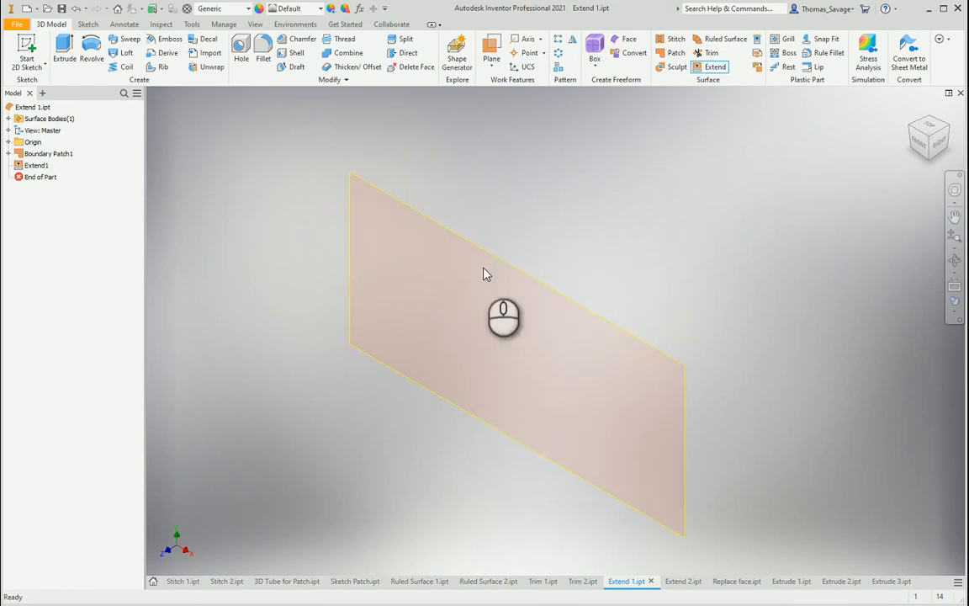
left_click(700, 67)
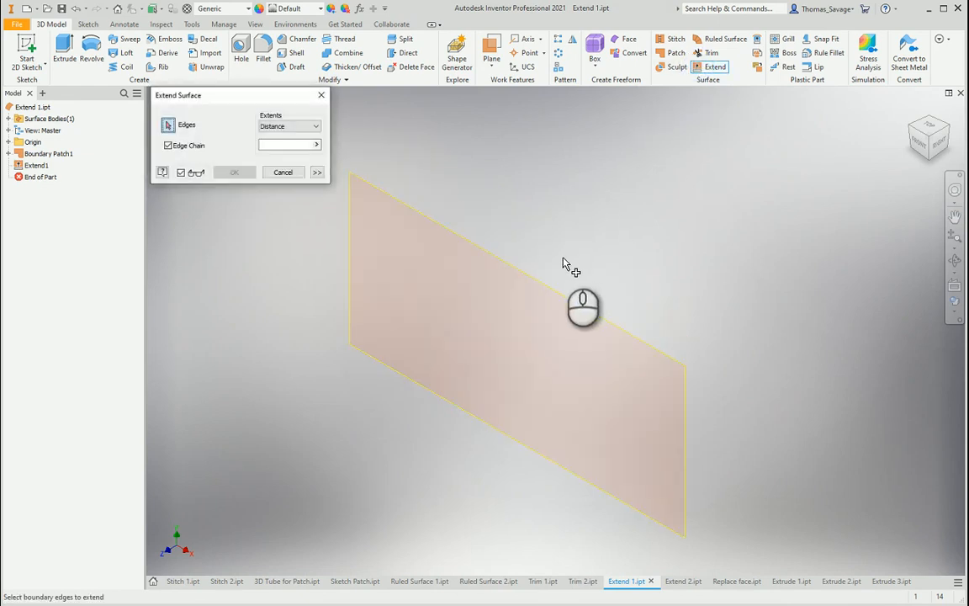
left_click(558, 290)
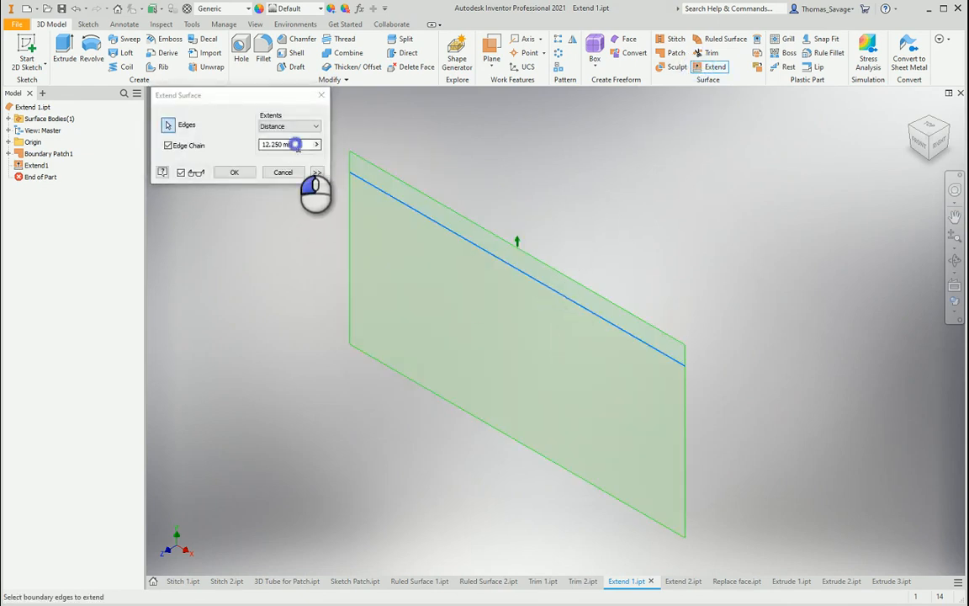
left_click(296, 145)
type("20")
left_click(234, 172)
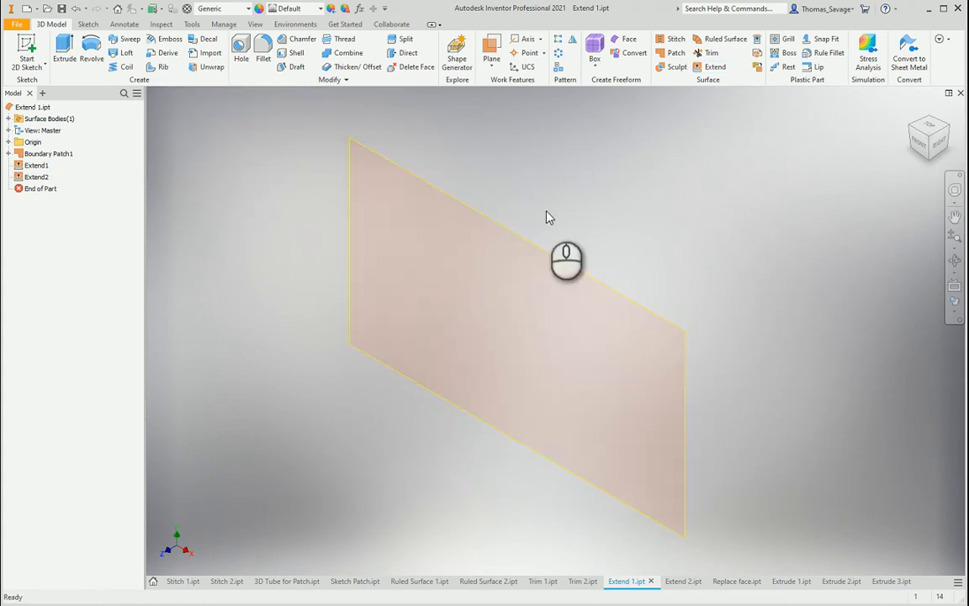
Switch to Extend 2.ipt and extrude the 50 mm circle as a surface with a distance of 10 mm
left_click(683, 581)
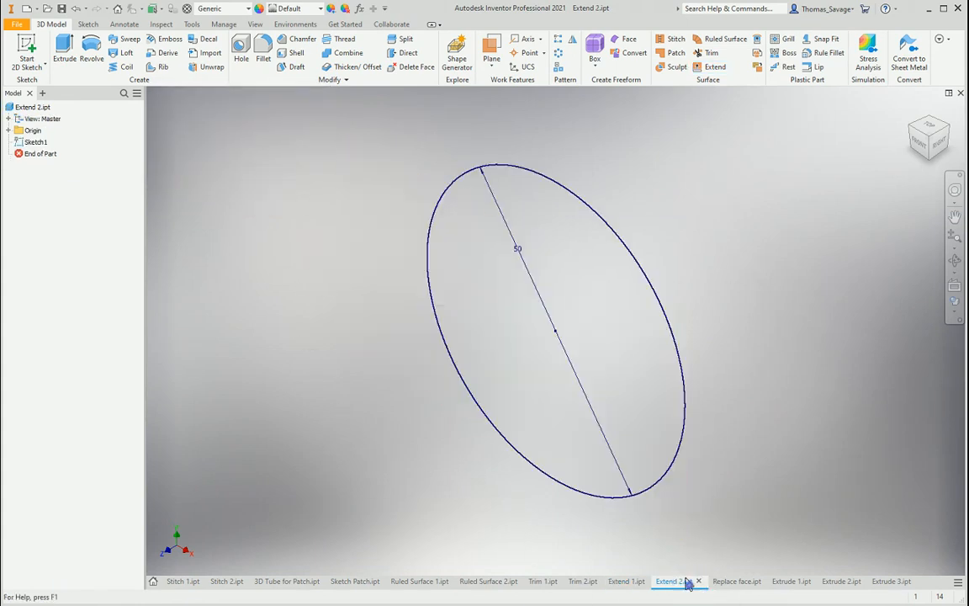
left_click(63, 44)
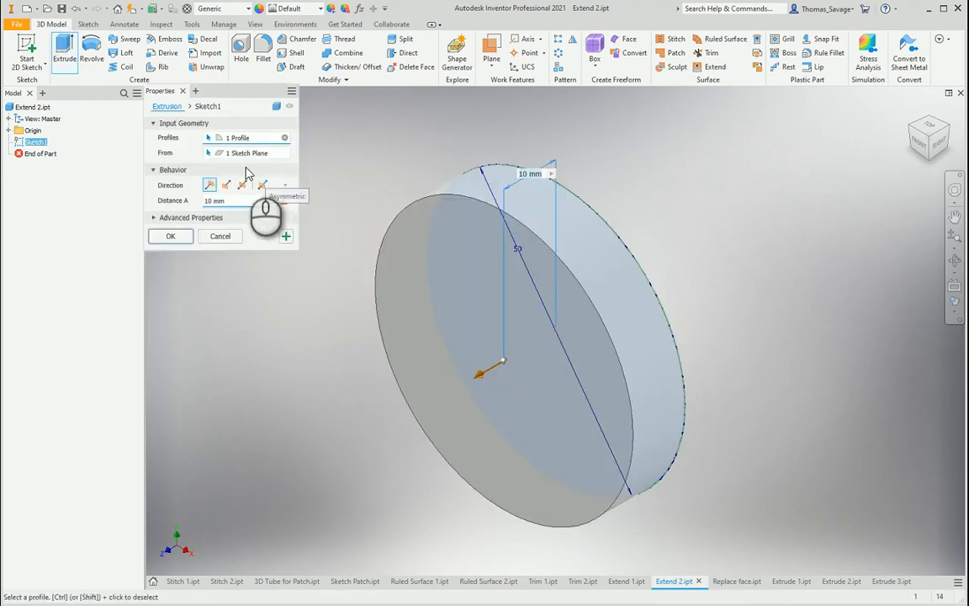
left_click(276, 107)
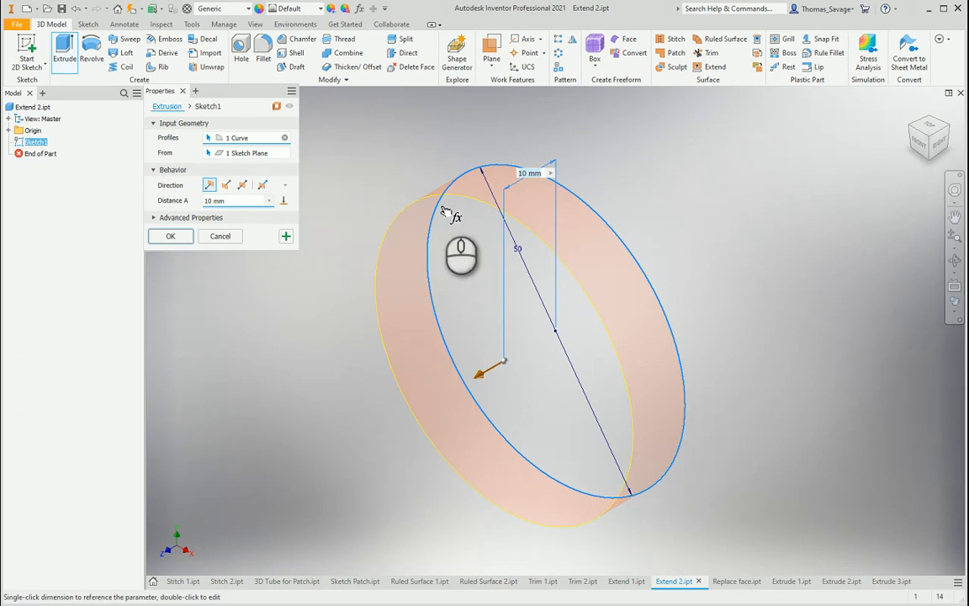
left_click(170, 236)
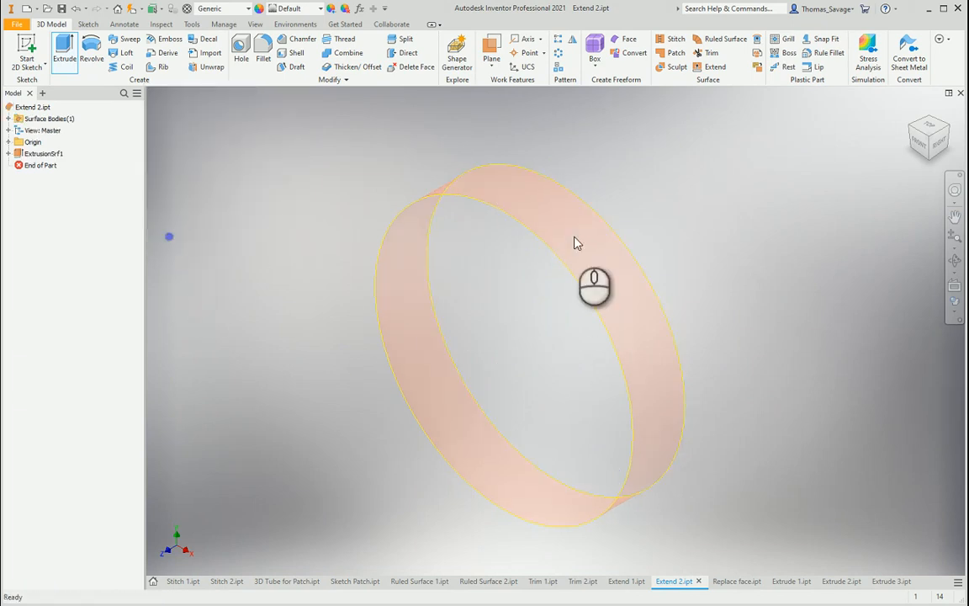
Extend the cylindrical surface outward from its front circular edge by a distance of 15 mm
left_click(712, 67)
left_click(527, 227)
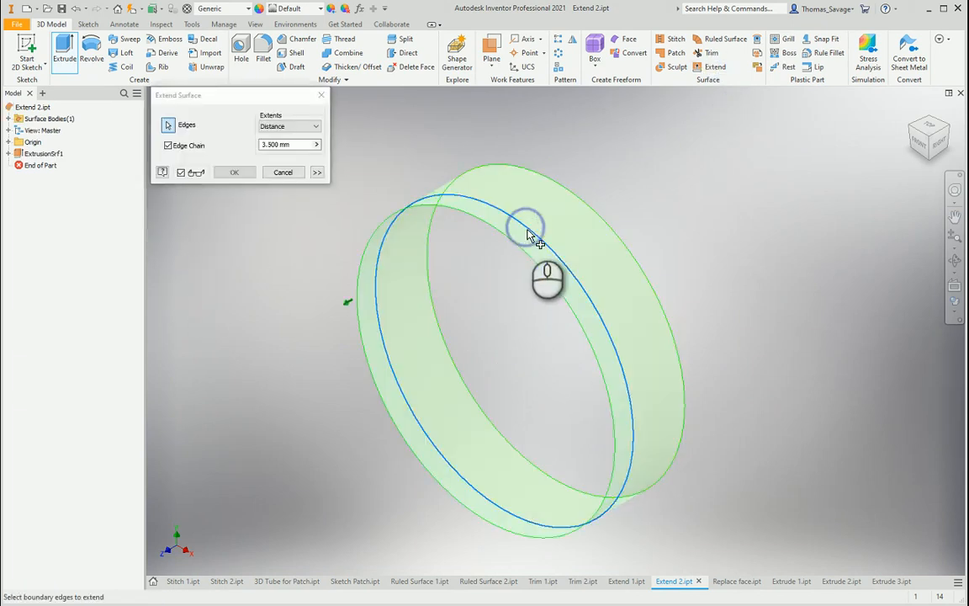
middle_click_drag(411, 287, 375, 275, "shift")
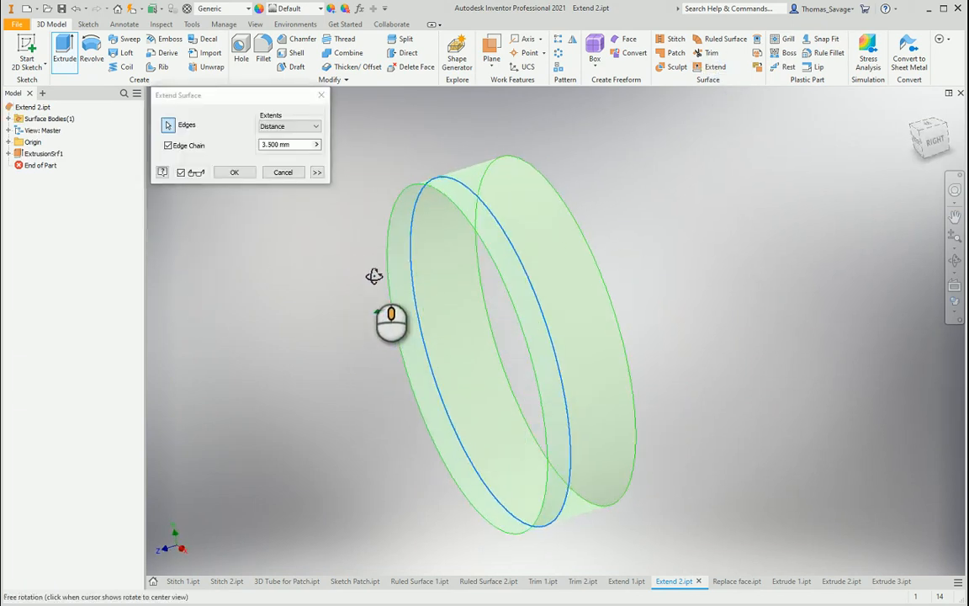
left_click(291, 145)
type("15")
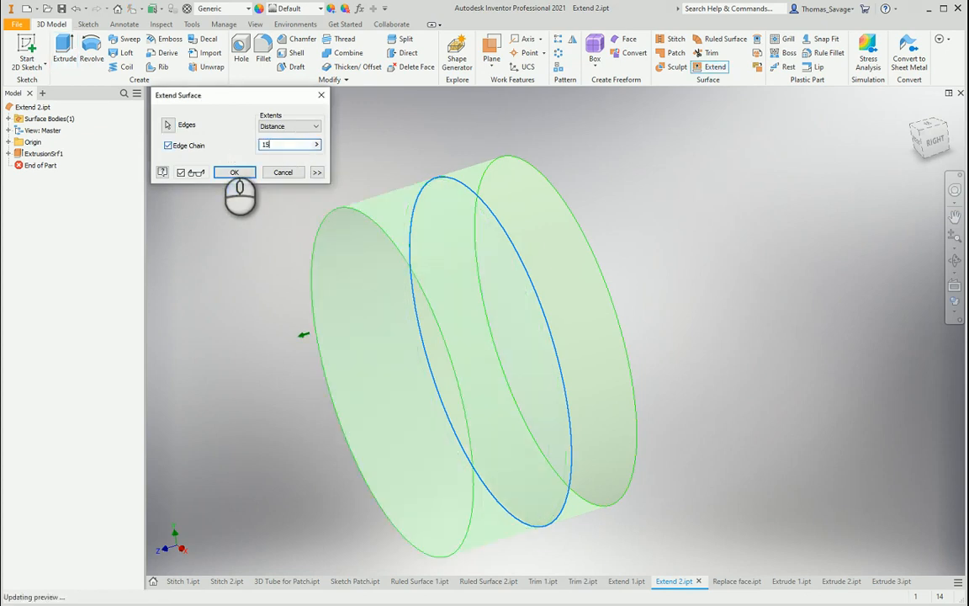
key("Return")
scroll(539, 300, "up", 4)
middle_click_drag(540, 305, 509, 303, "shift")
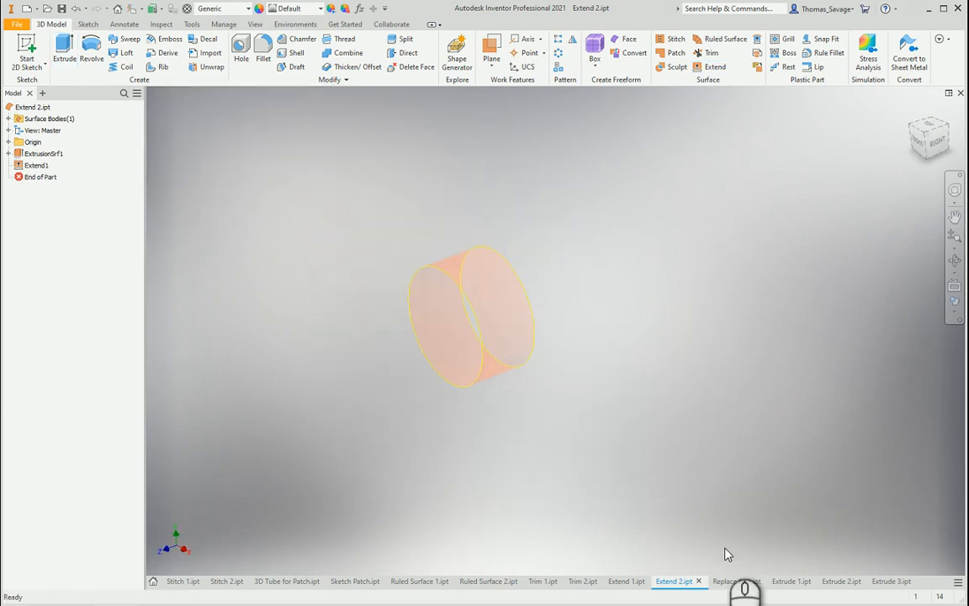
Switch to Replace face.ipt and extrude the wavy spline as a surface up to the block's side face farthest from the sketch
left_click(730, 580)
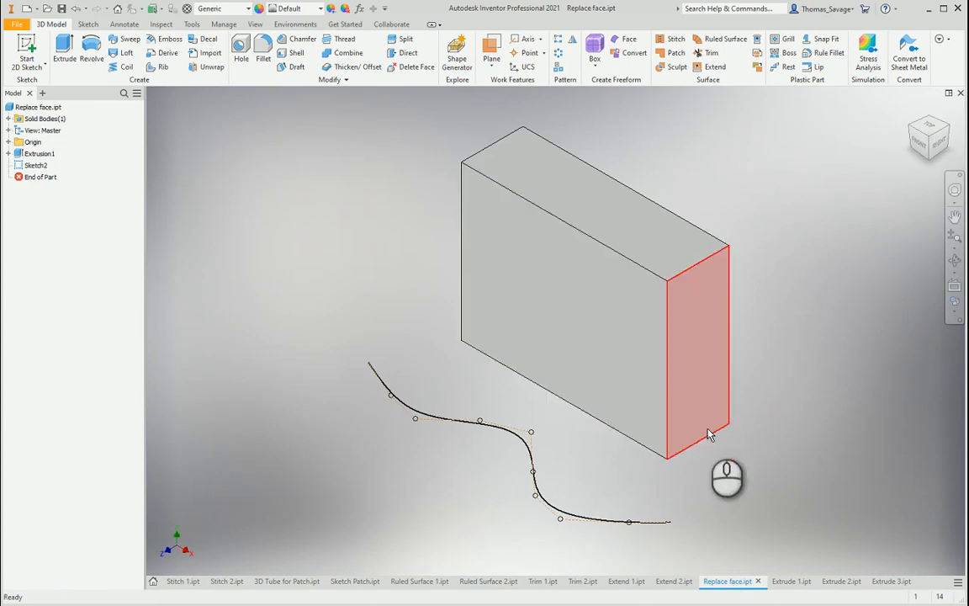
middle_click_drag(708, 433, 508, 299, "shift")
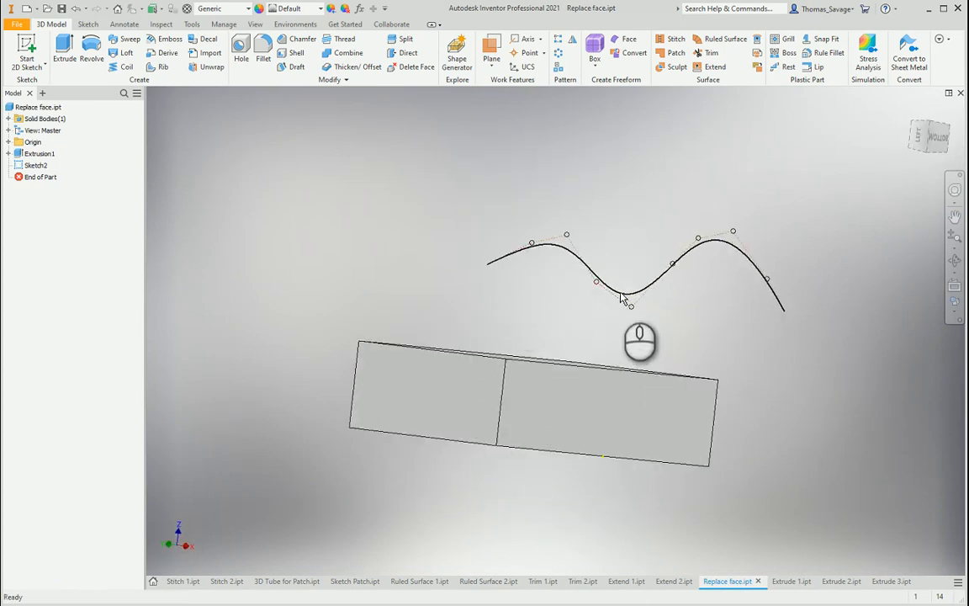
middle_click_drag(505, 342, 612, 338, "shift")
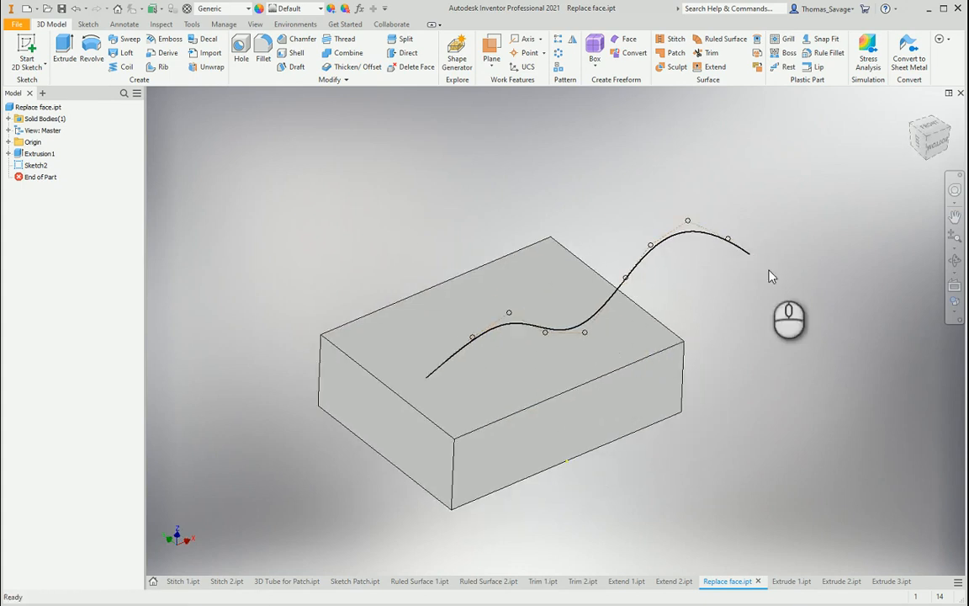
left_click(65, 49)
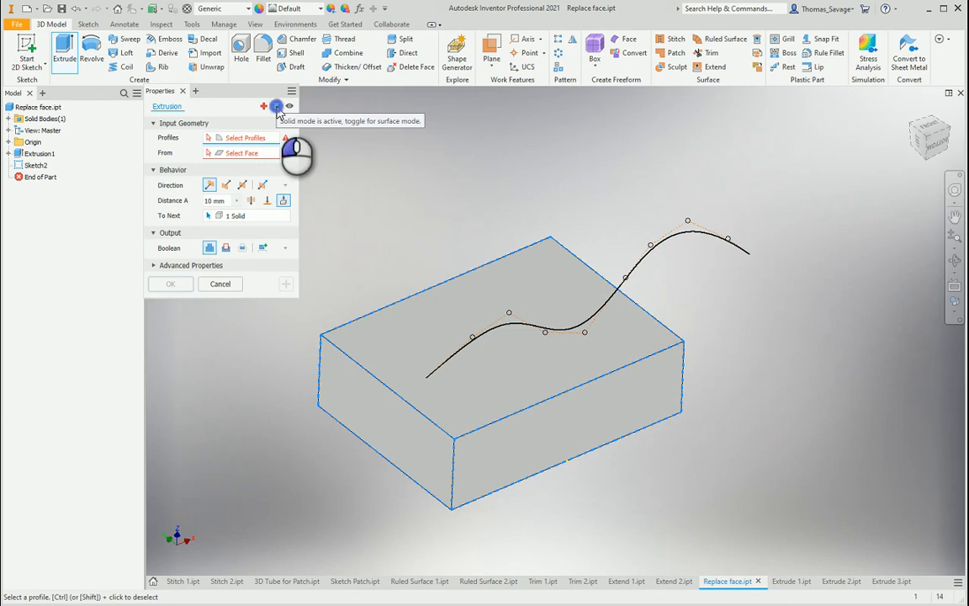
left_click(276, 107)
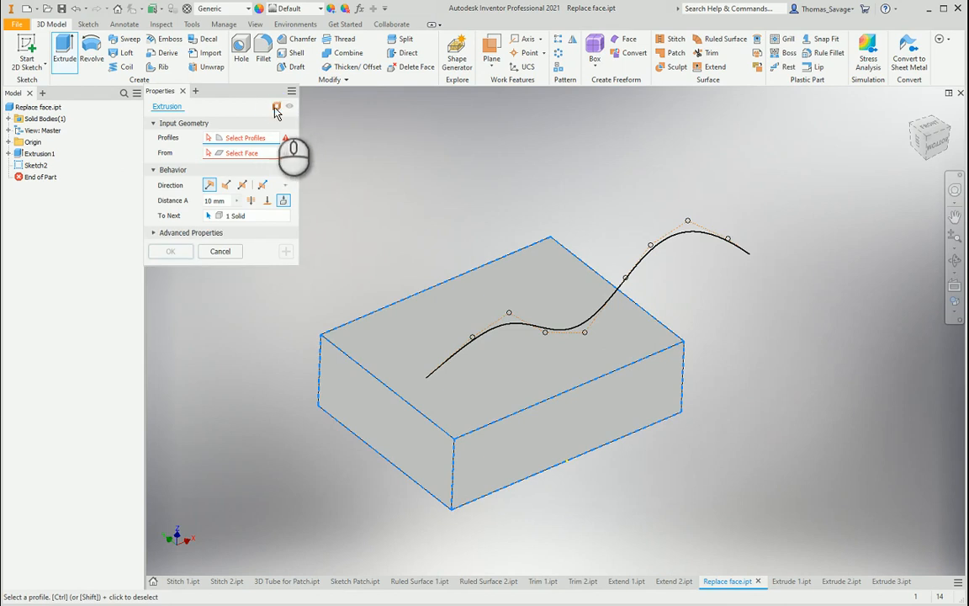
left_click(697, 234)
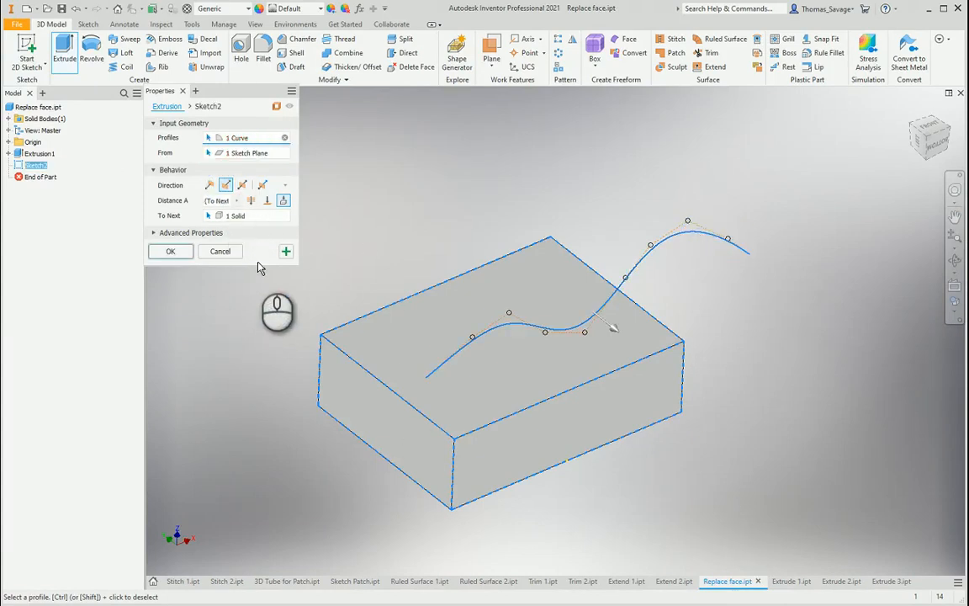
left_click(267, 201)
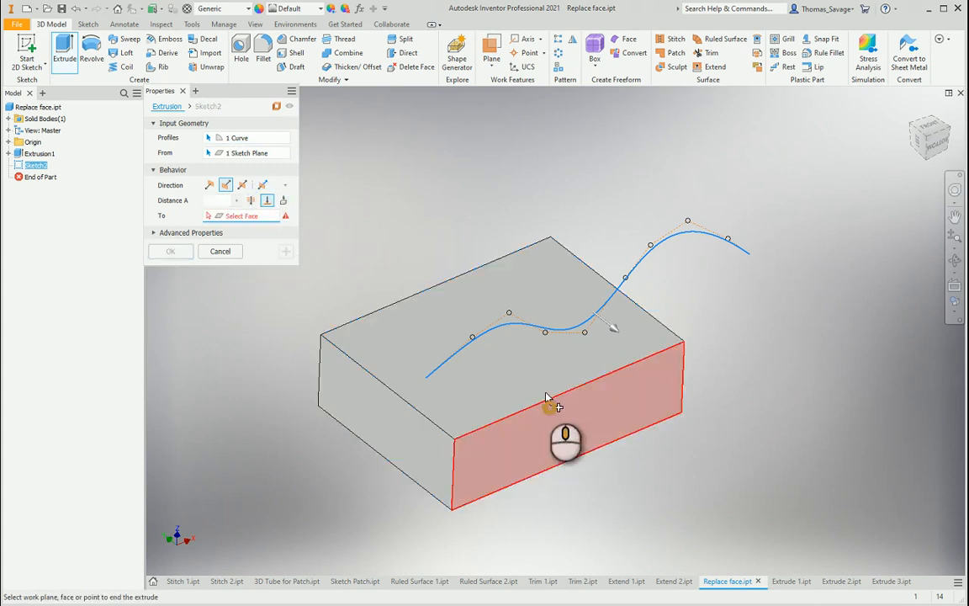
mouse_move(550, 401)
middle_mouse_down("shift")
mouse_move(632, 383)
mouse_move(345, 349)
middle_mouse_up("shift")
left_click(389, 345)
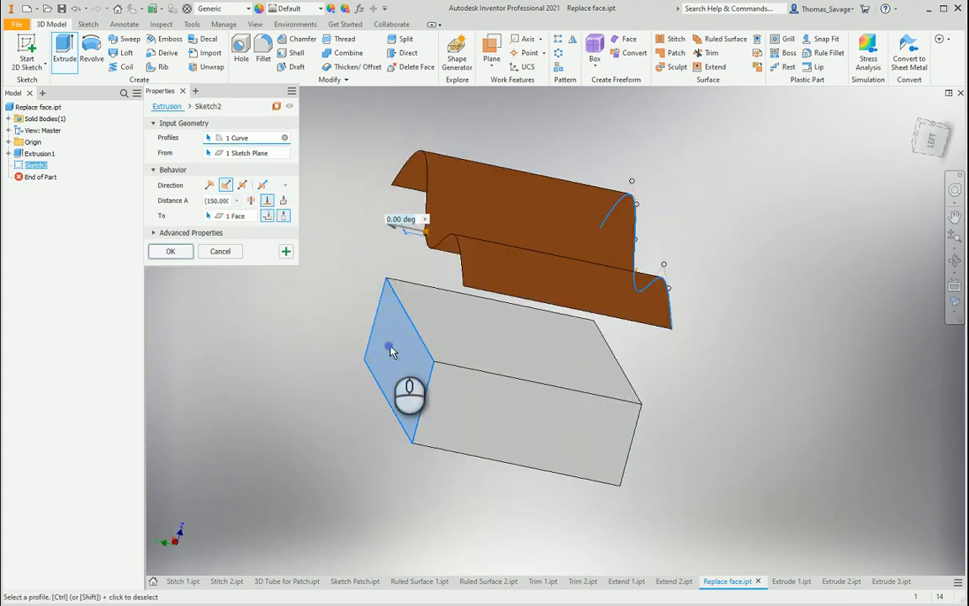
middle_click_drag(632, 393, 617, 386, "shift")
left_click(929, 137)
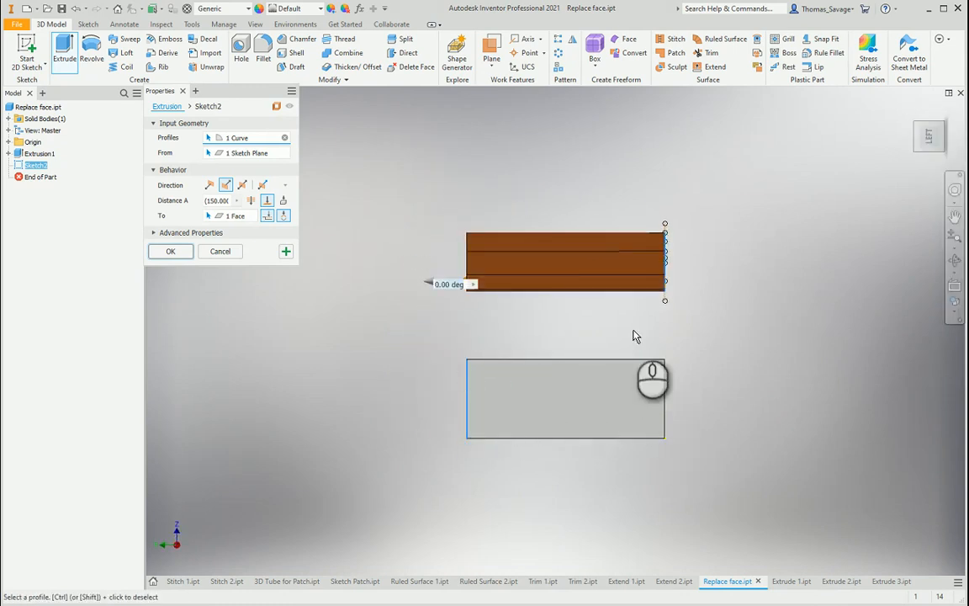
left_click(167, 251)
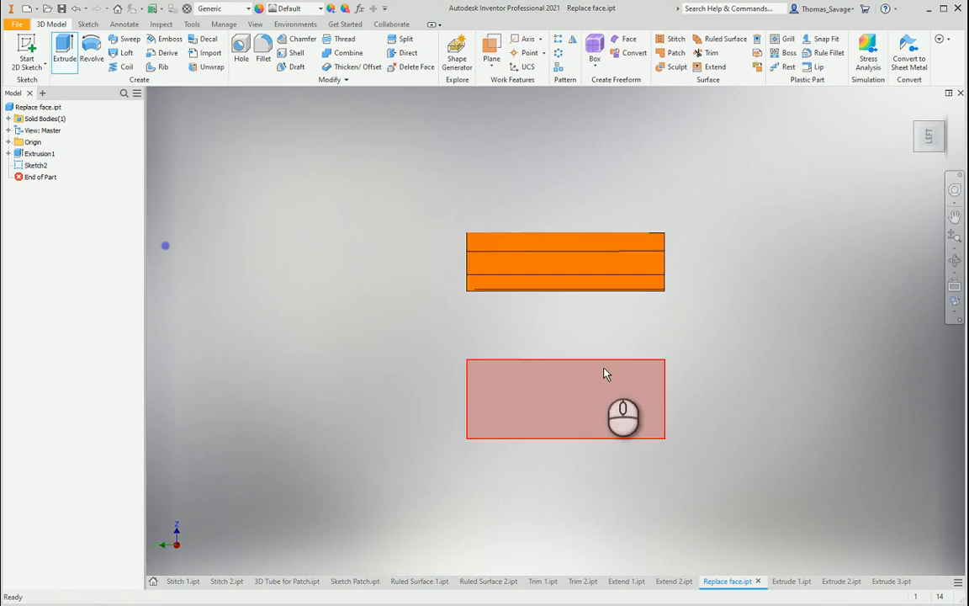
Replace the block's flat face nearest the wavy surface with that surface, using Replace Face
middle_click_drag(605, 372, 678, 376, "shift")
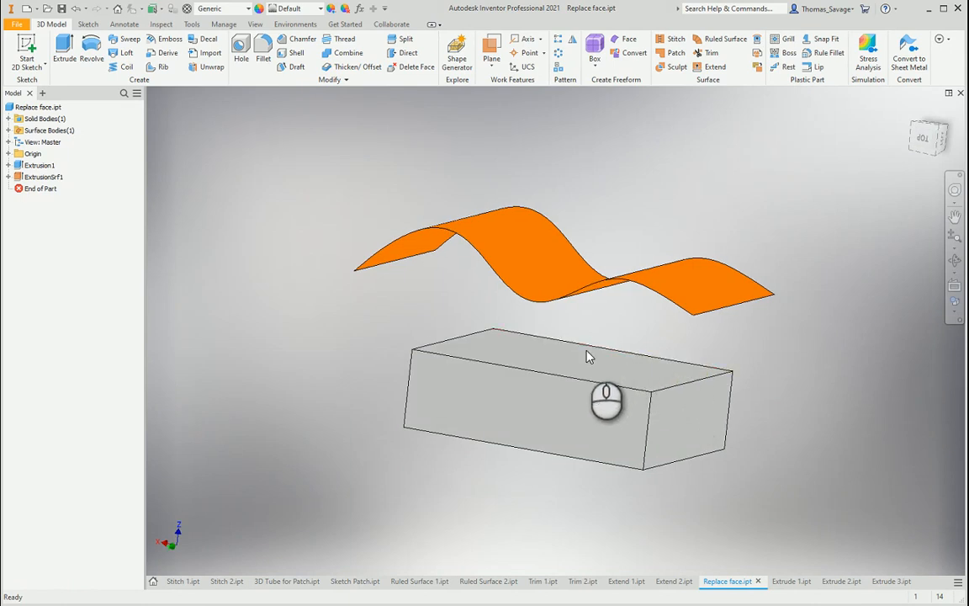
middle_click_drag(602, 329, 652, 280, "shift")
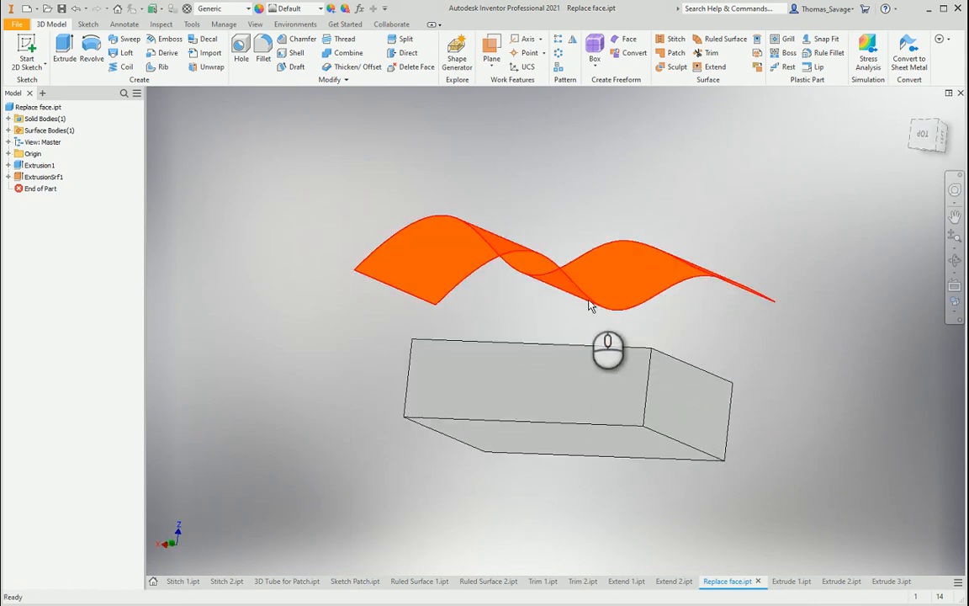
left_click(758, 42)
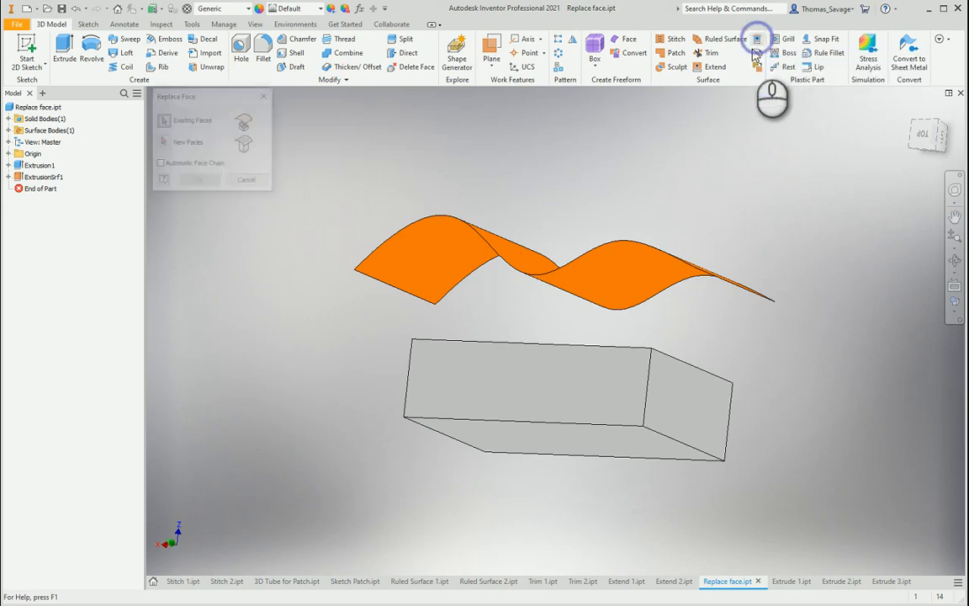
middle_click_drag(530, 386, 493, 402, "shift")
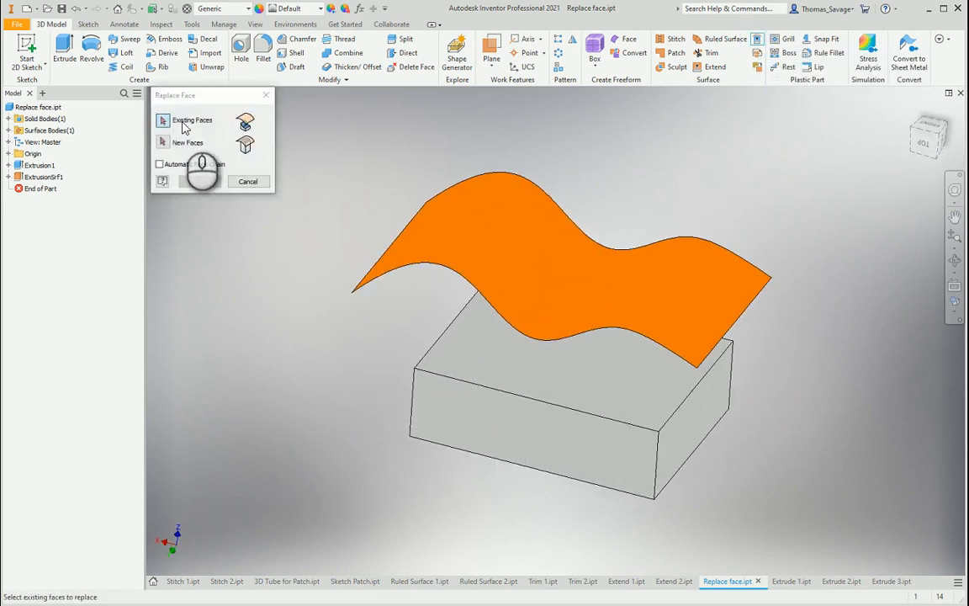
left_click(502, 356)
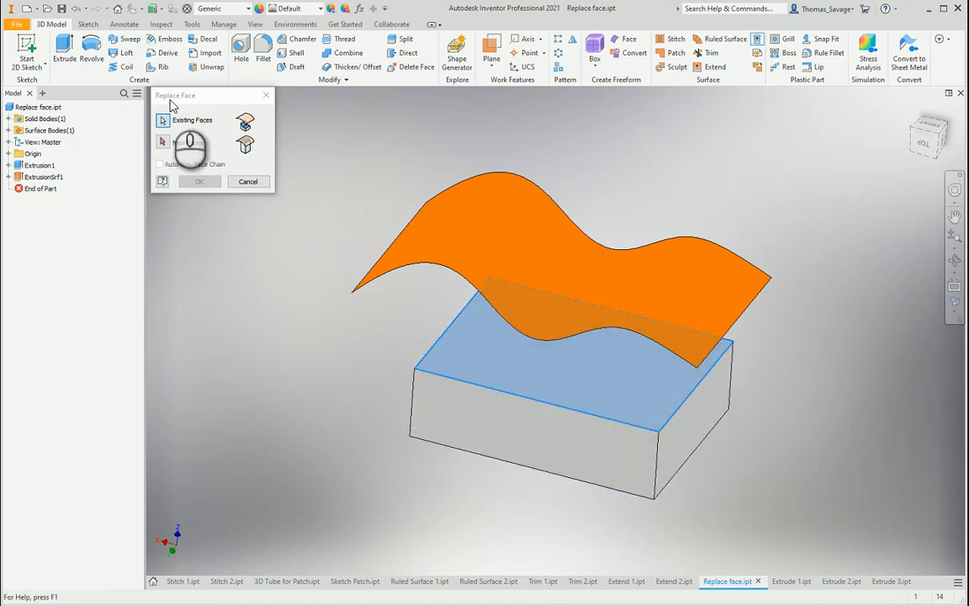
left_click(165, 143)
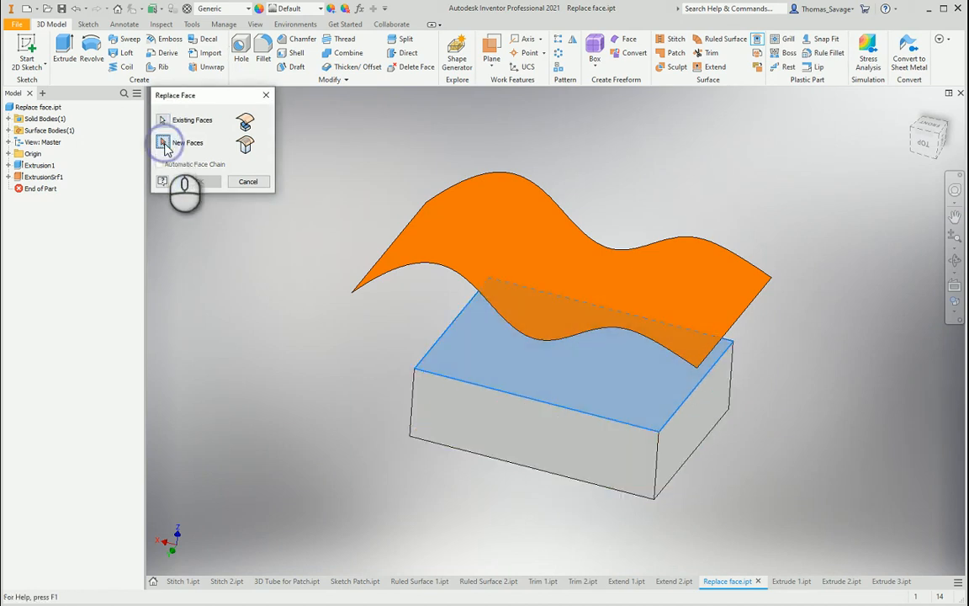
left_click(393, 266)
middle_click_drag(407, 367, 402, 345, "shift")
left_click(199, 181)
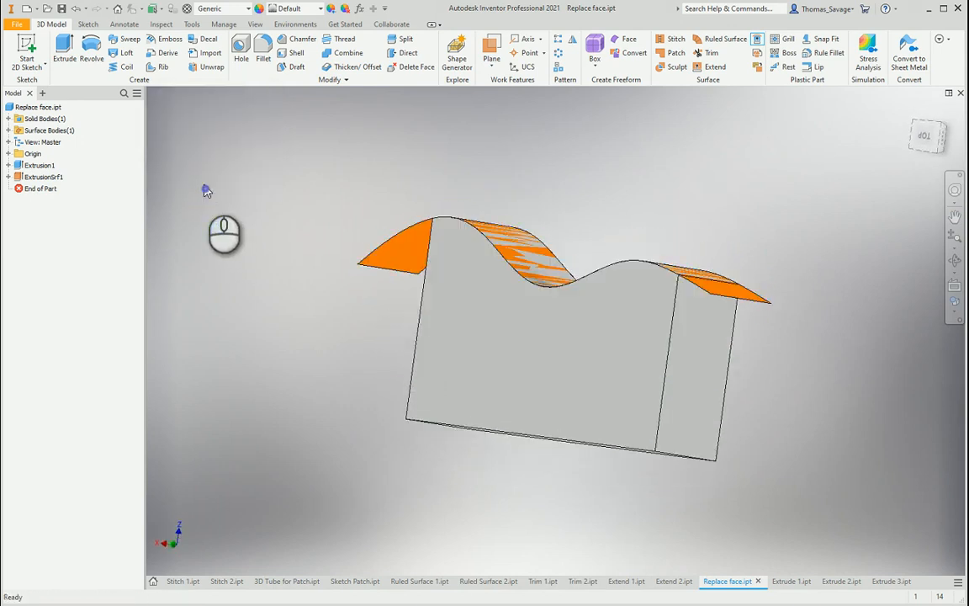
middle_click_drag(584, 352, 594, 368, "shift")
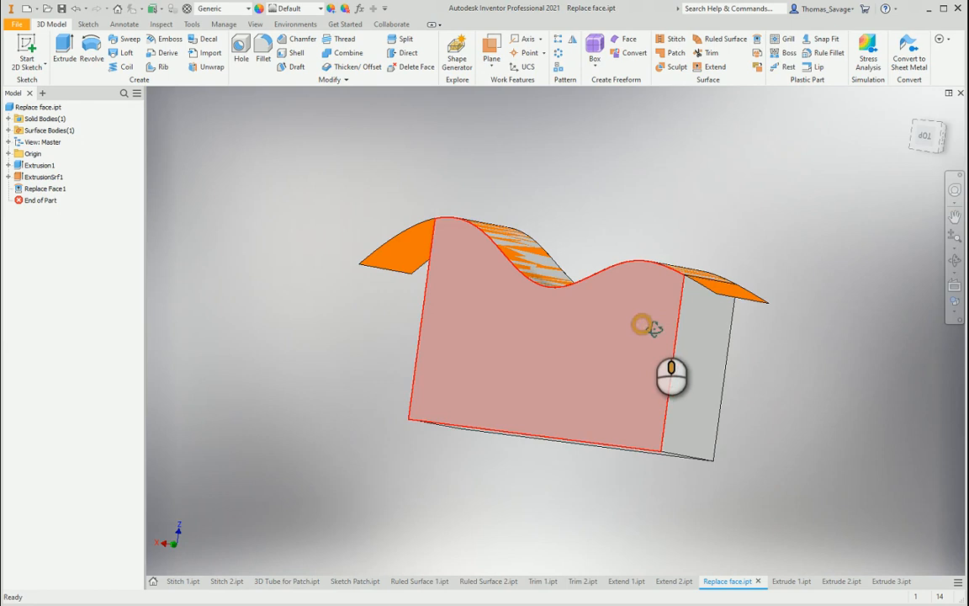
middle_click_drag(640, 327, 966, 464, "shift")
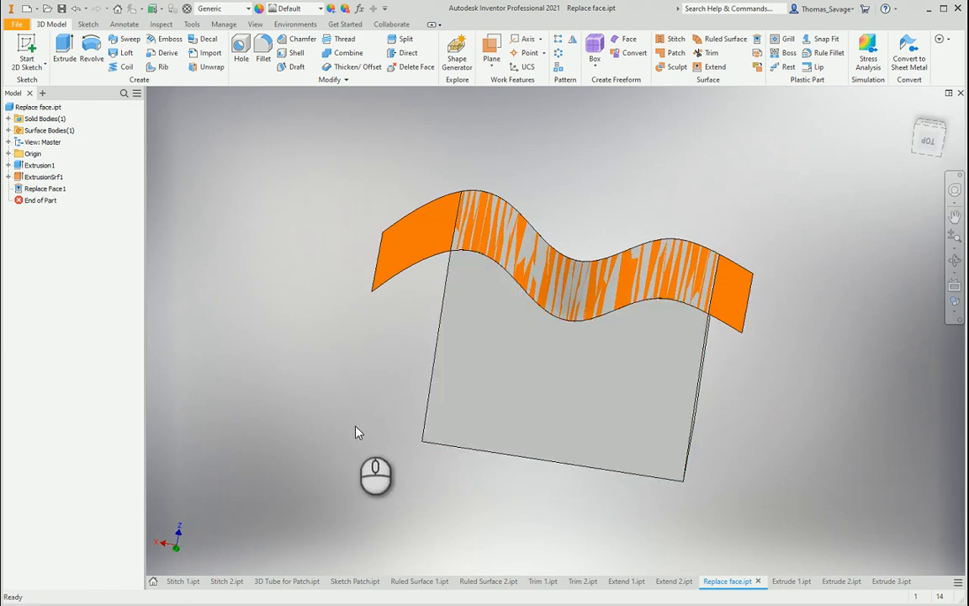
Switch to the Extrude 1.ipt document
left_click(792, 582)
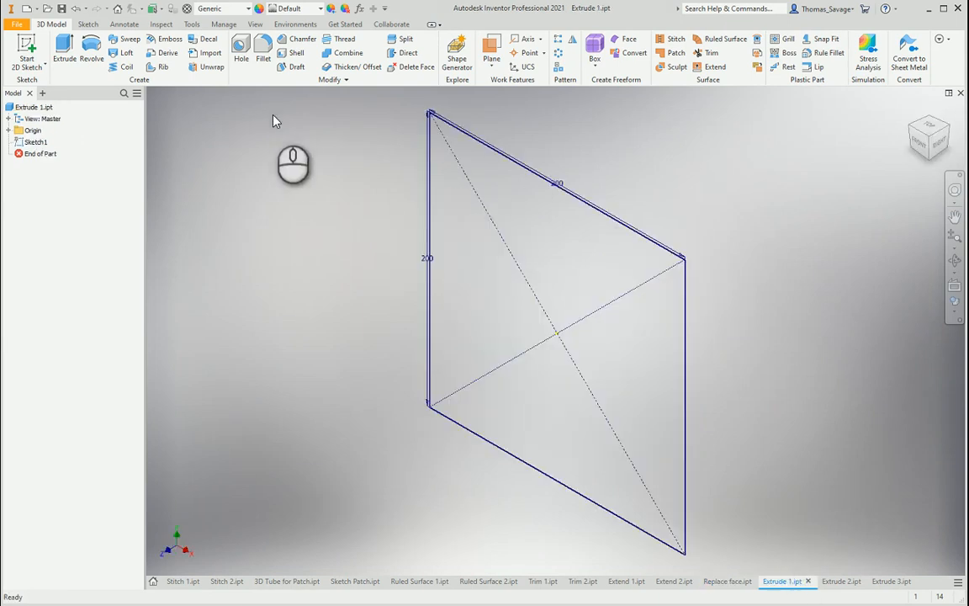
left_click(65, 51)
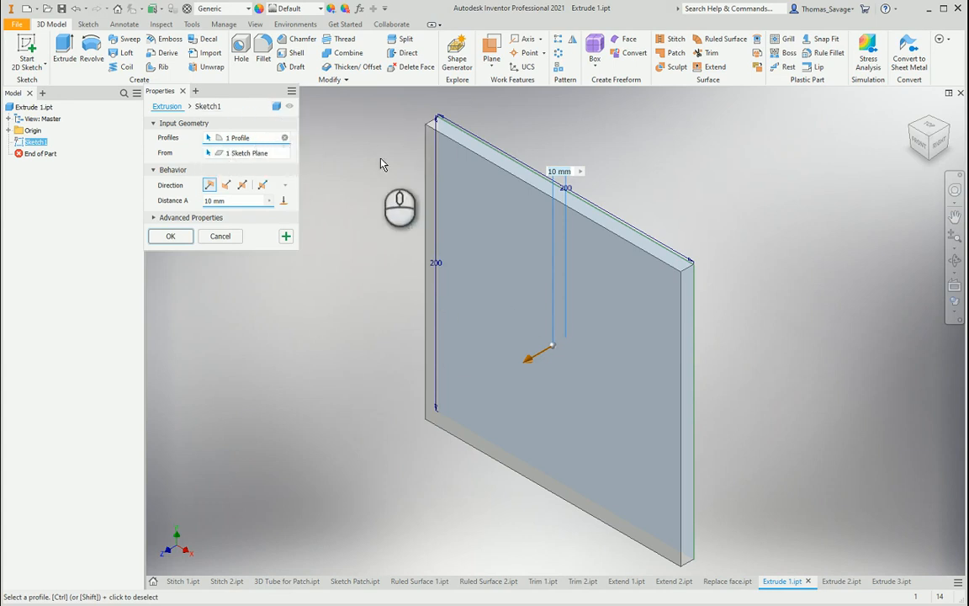
left_click(277, 107)
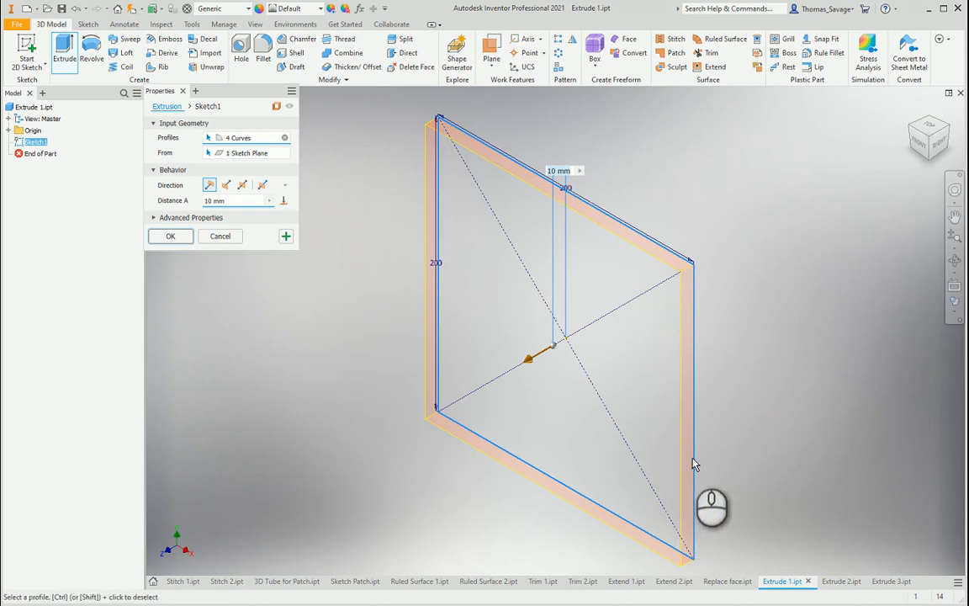
left_click(184, 91)
Fill the 200 by 200 square sketch with a boundary patch, and undo the patch
left_click(677, 53)
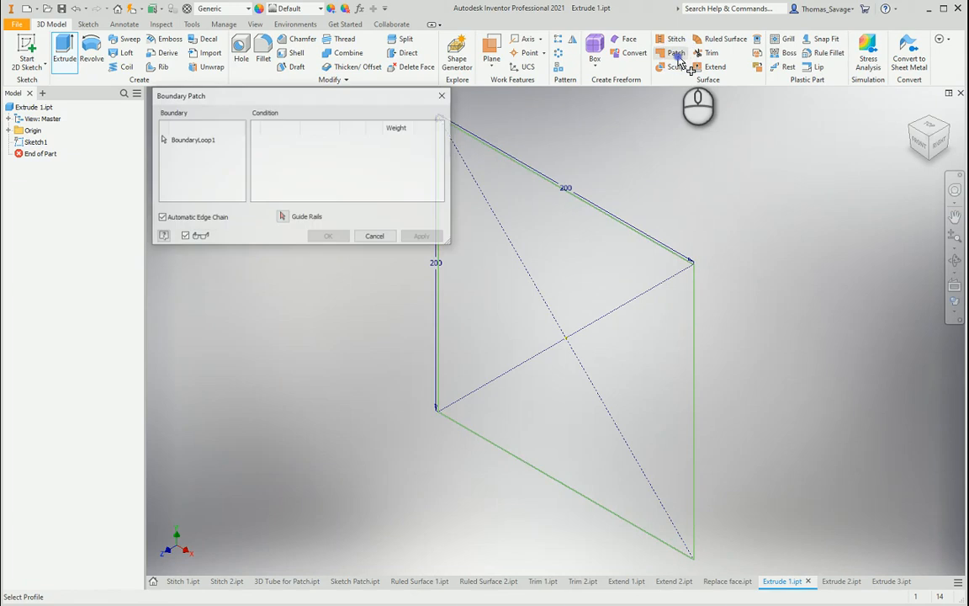
left_click(559, 228)
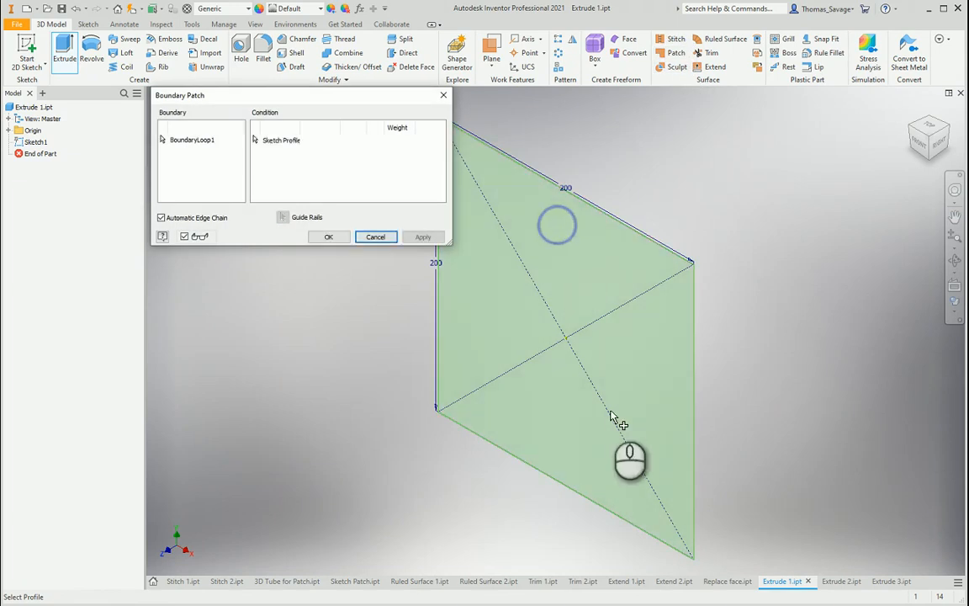
left_click(330, 238)
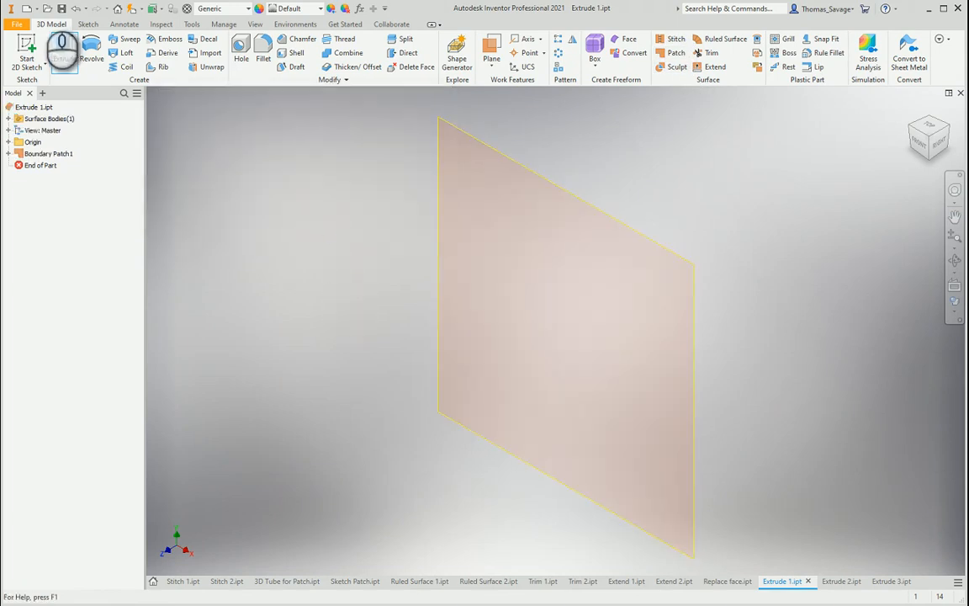
left_click(76, 10)
Extrude the 200 by 200 square sketch 50 mm as a surface instead of a solid
left_click(65, 49)
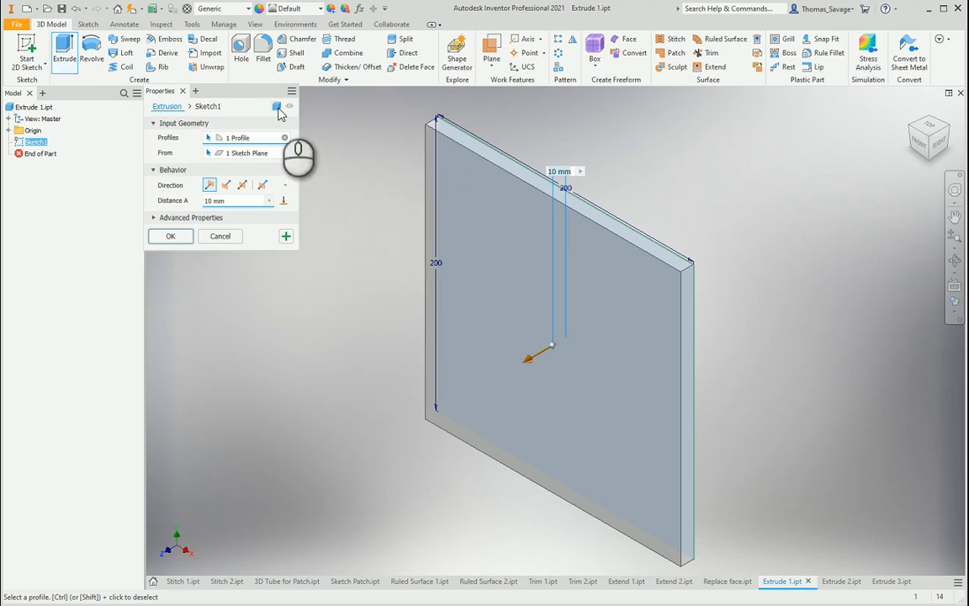
left_click(278, 107)
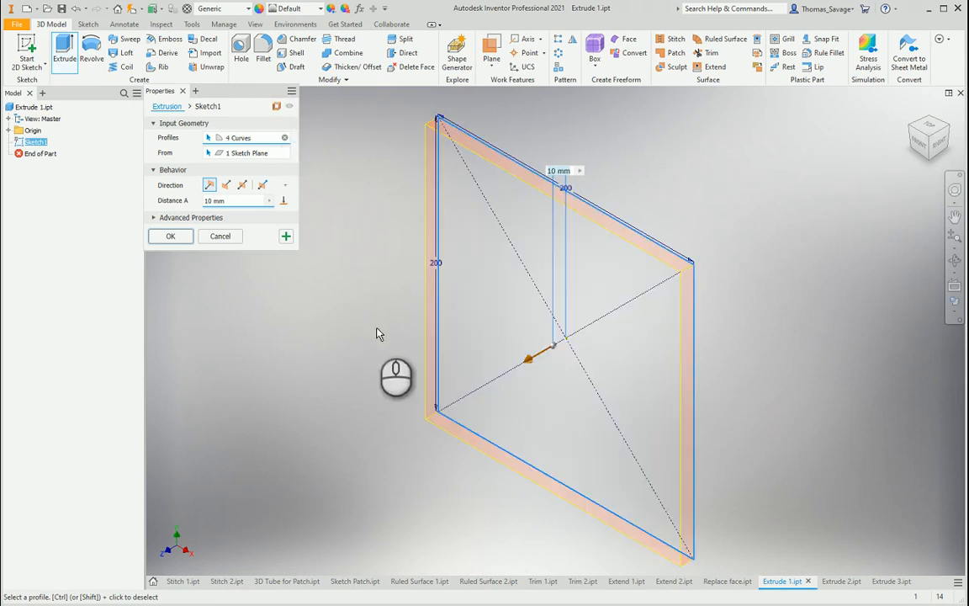
left_click(202, 201)
type("50")
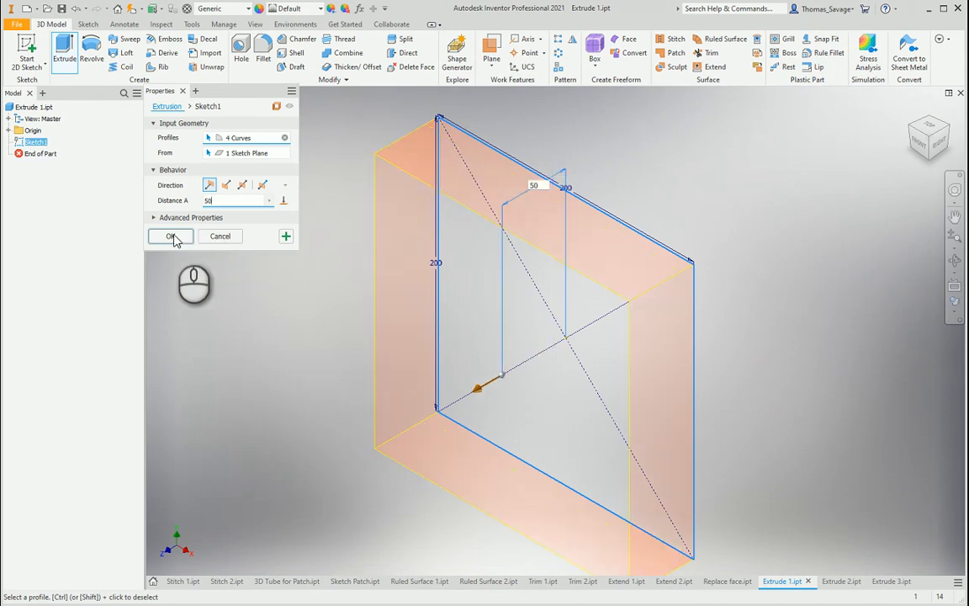
left_click(173, 238)
middle_click_drag(311, 253, 740, 318, "shift")
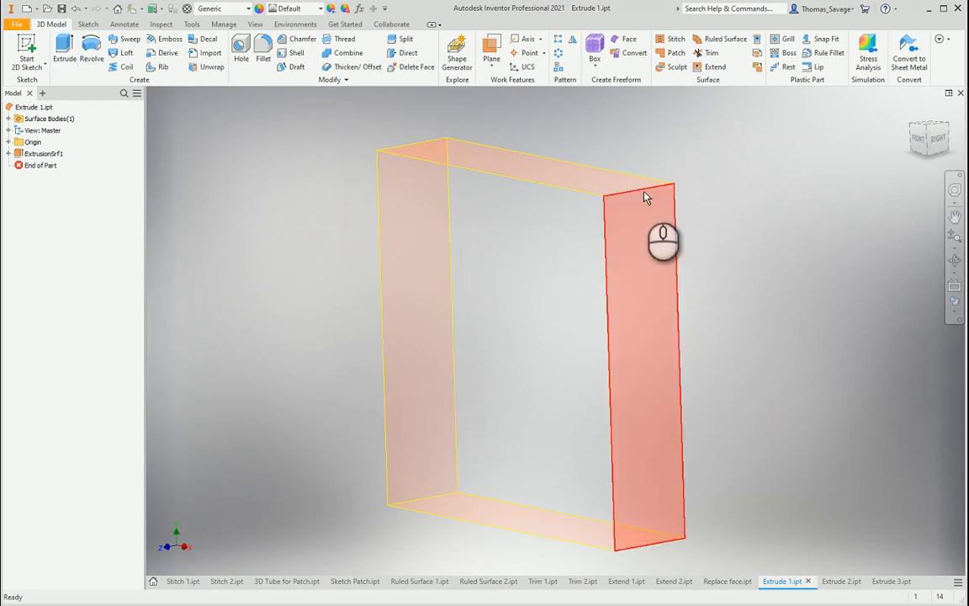
middle_click_drag(732, 248, 795, 267, "shift")
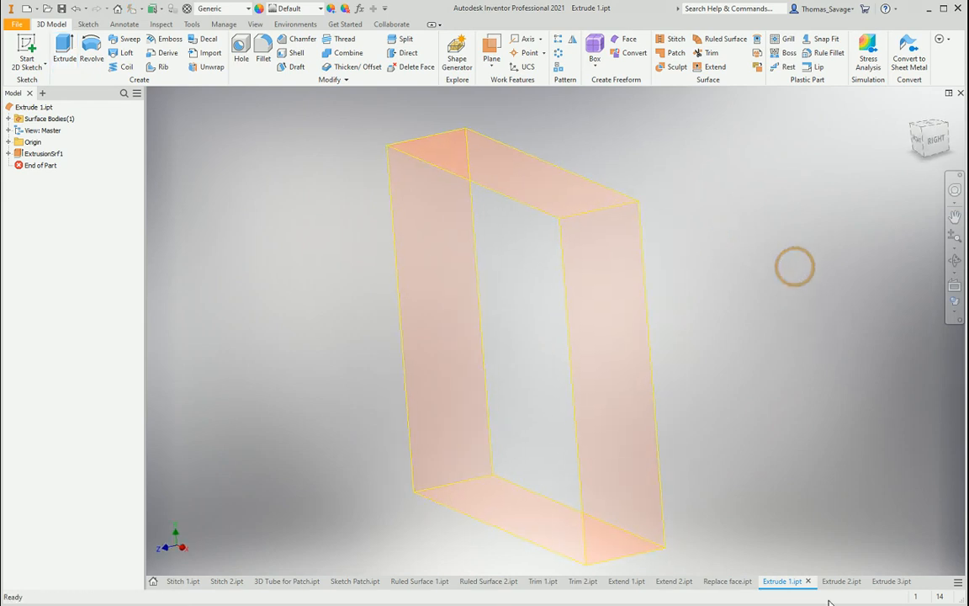
Switch to the Extrude 2.ipt document and extrude the 60 mm circle 50 mm as a surface
left_click(841, 582)
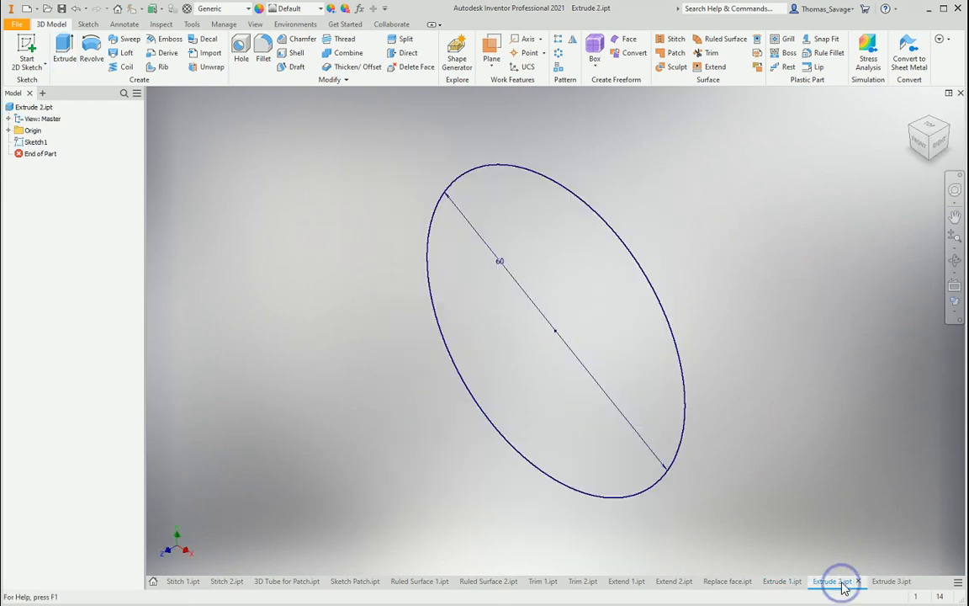
left_click(67, 48)
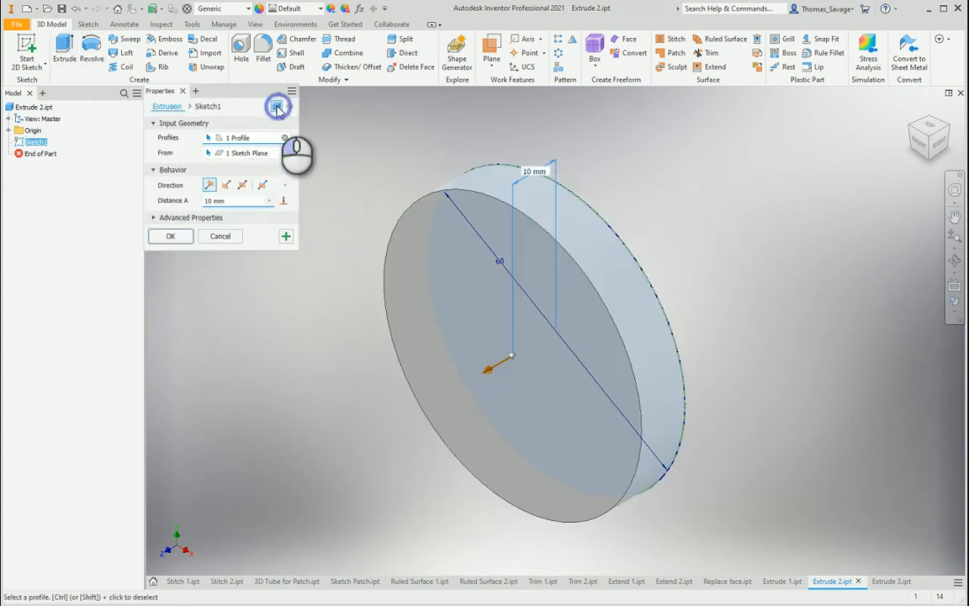
left_click(277, 106)
mouse_move(471, 340)
middle_mouse_down("shift")
mouse_move(459, 320)
mouse_move(477, 331)
mouse_move(471, 325)
middle_mouse_up("shift")
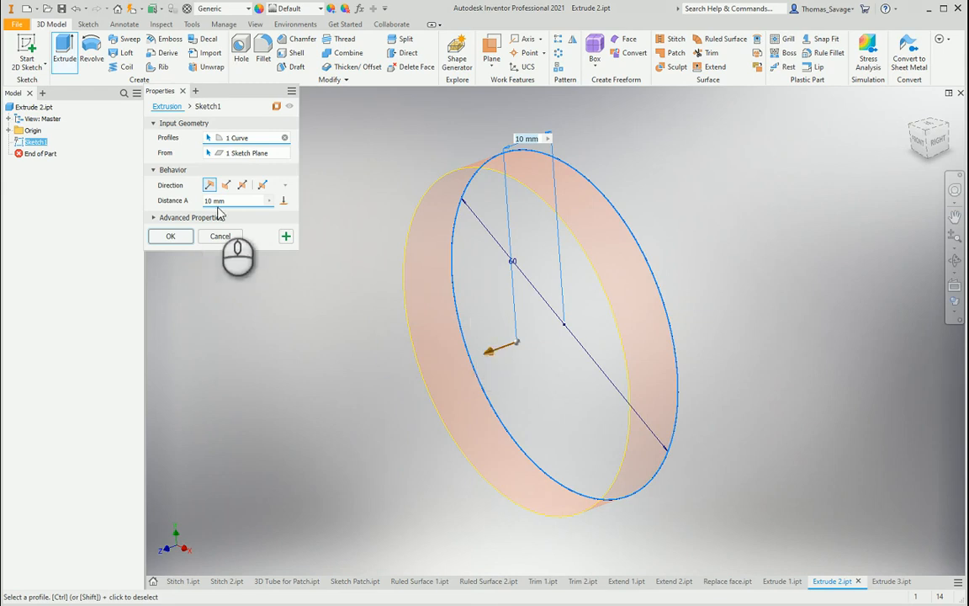
left_click_drag(237, 201, 191, 201)
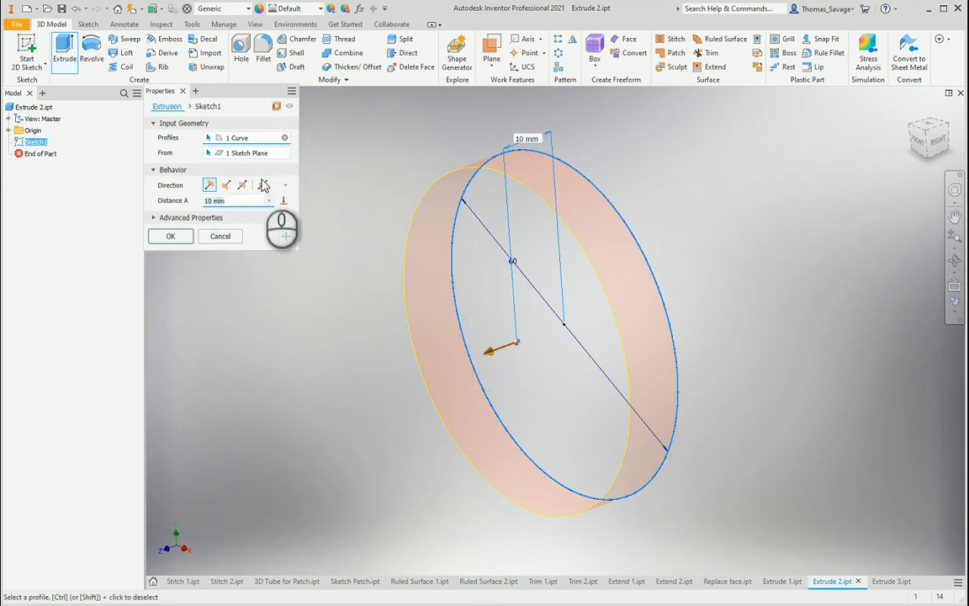
type("50")
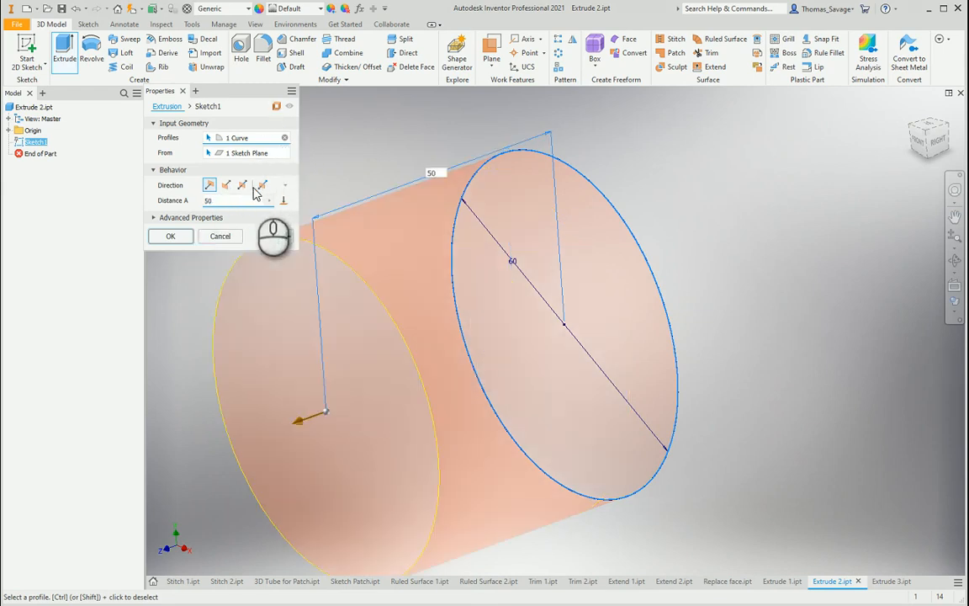
left_click(170, 236)
Thicken the cylindrical surface outward by 2 mm into a solid tube wall
scroll(477, 239, "up", 4)
middle_click_drag(526, 252, 602, 262, "shift")
left_click(364, 72)
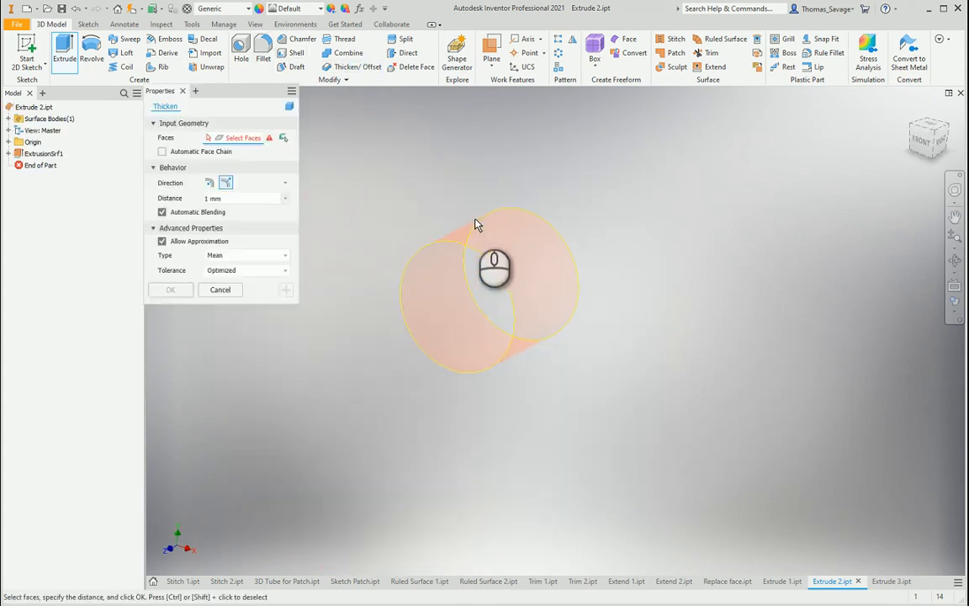
left_click(476, 220)
scroll(354, 291, "down", 4)
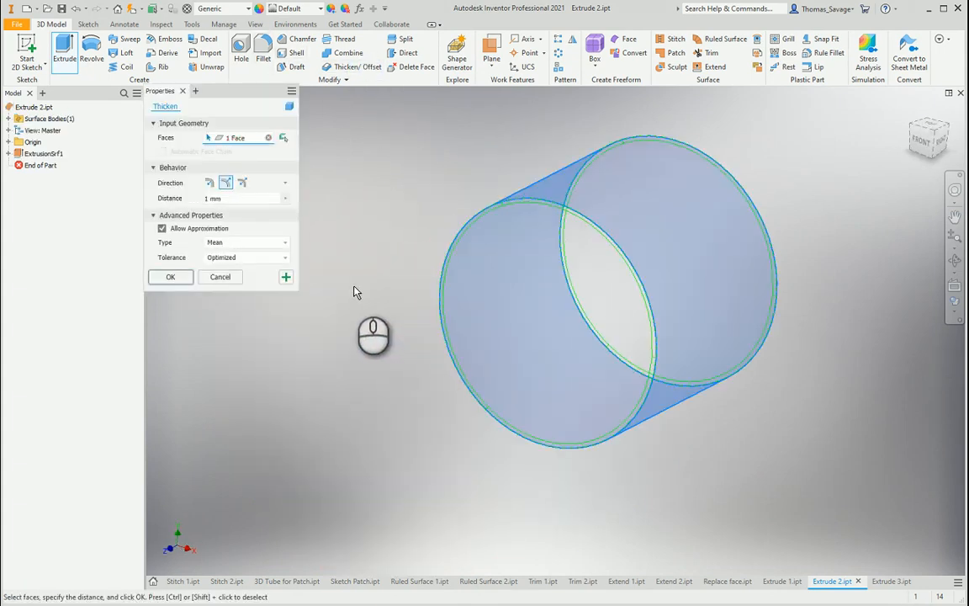
left_click(210, 183)
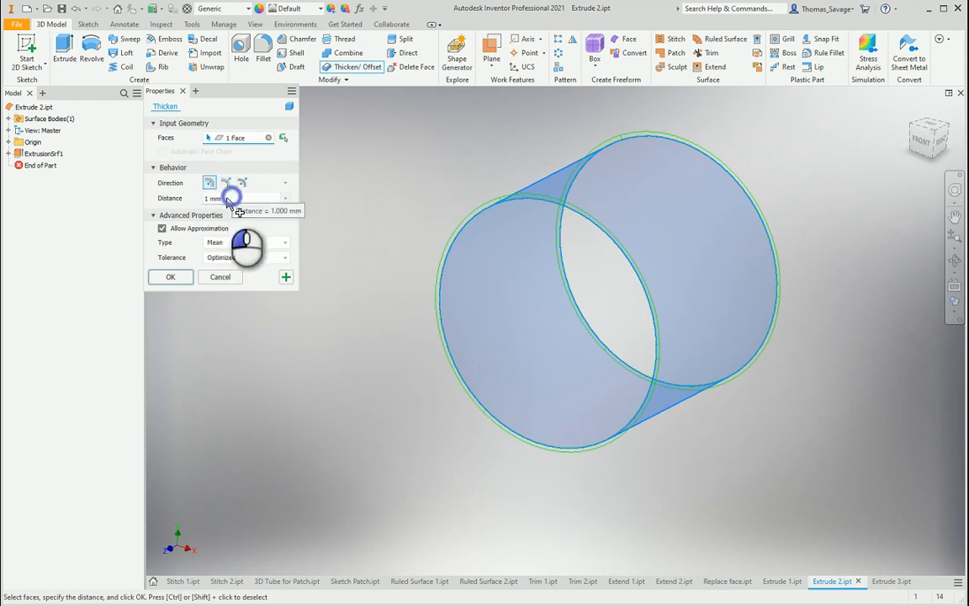
double_click(205, 198)
type("2")
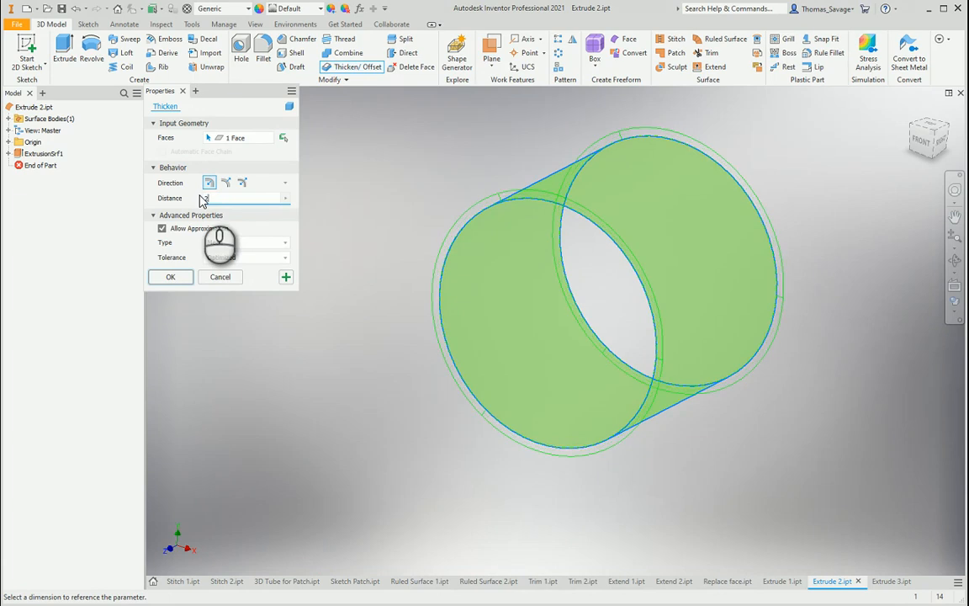
left_click(189, 273)
middle_click_drag(613, 299, 472, 203, "shift")
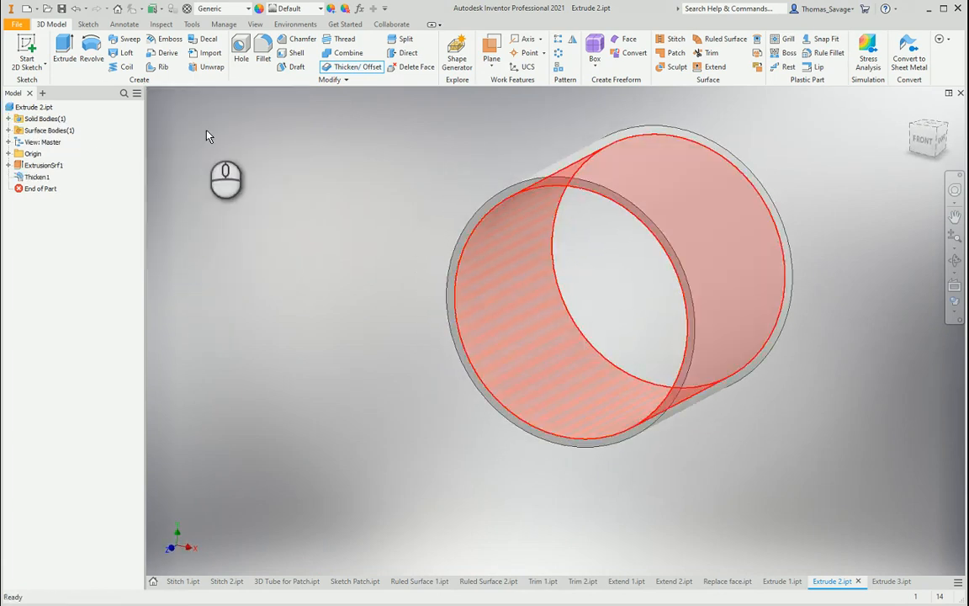
Expand the solid and surface bodies in the model tree and select surface body Srf1 to examine it
left_click(8, 131)
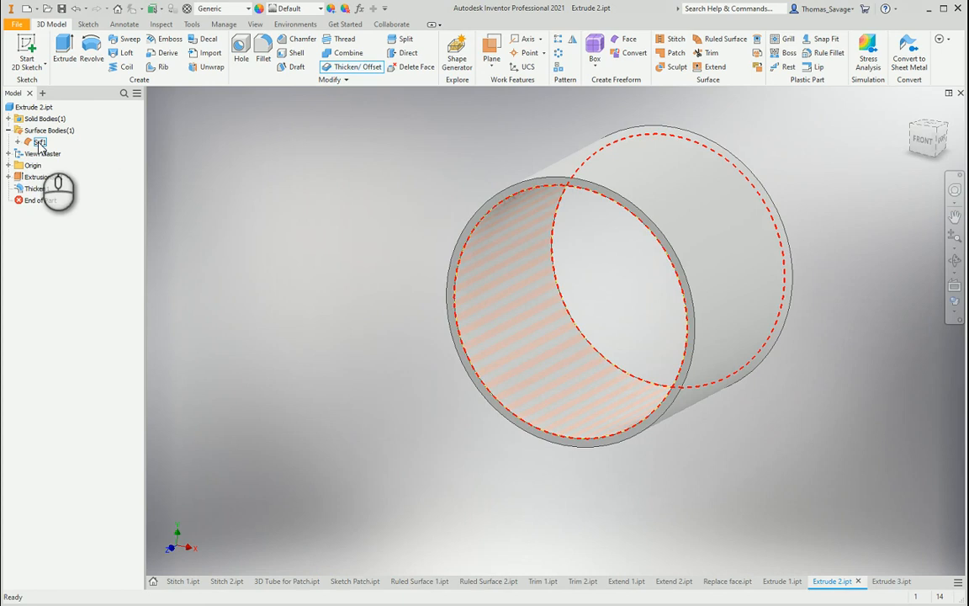
left_click(7, 118)
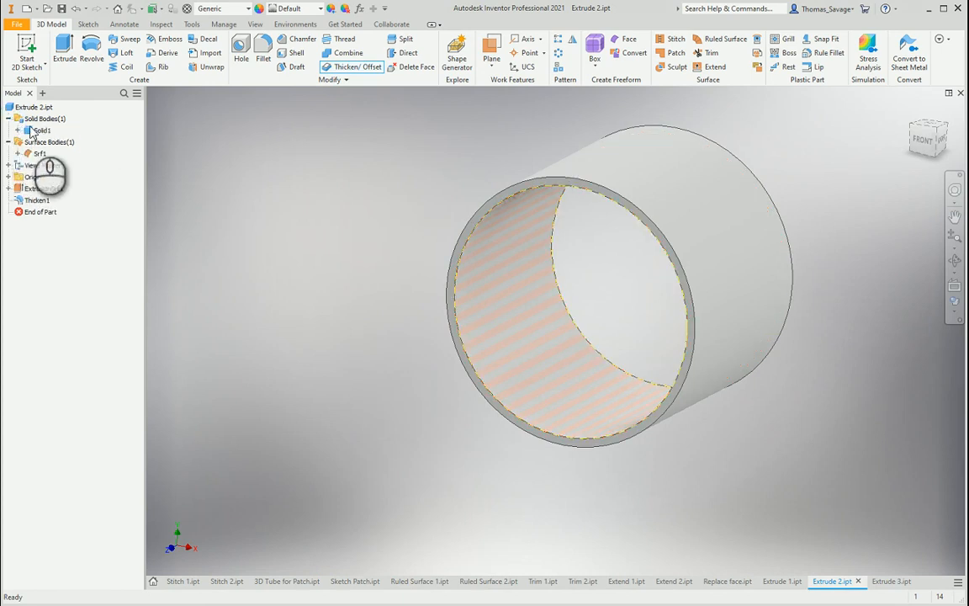
left_click(39, 154)
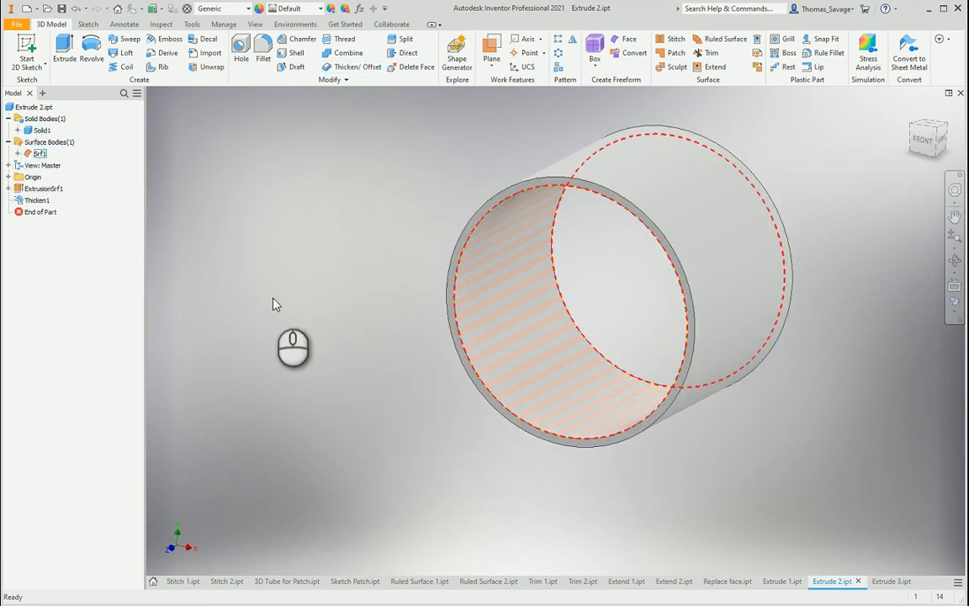
Switch to the Extrude 3.ipt document and extrude the 100 mm sketch line 30 mm as a surface
left_click(891, 582)
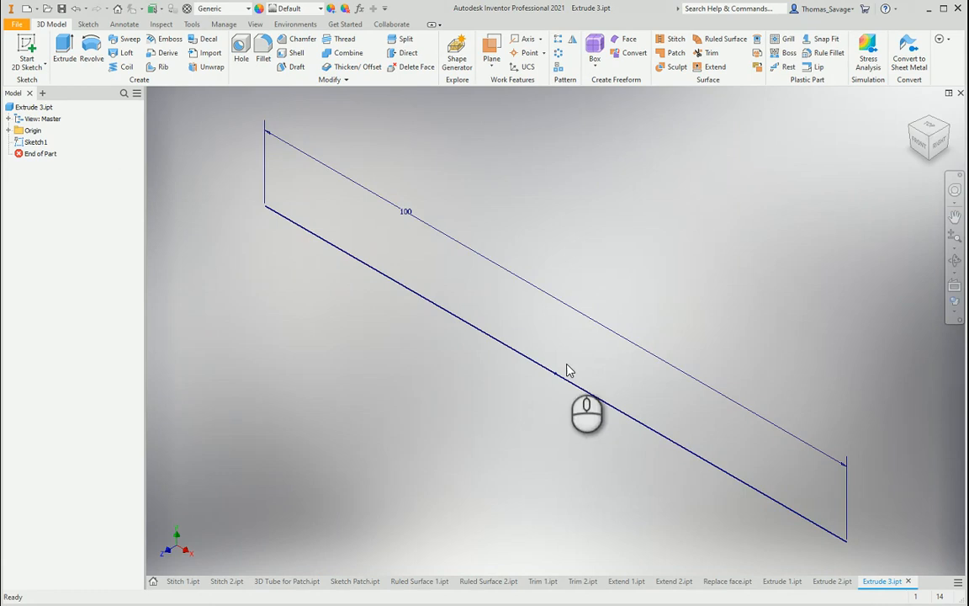
scroll(593, 415, "up", 2)
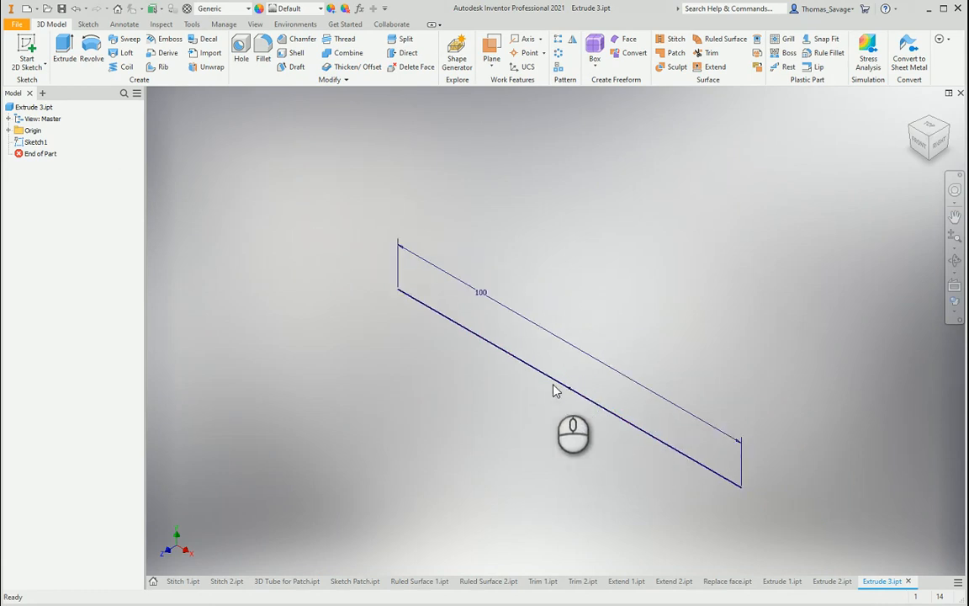
left_click(67, 49)
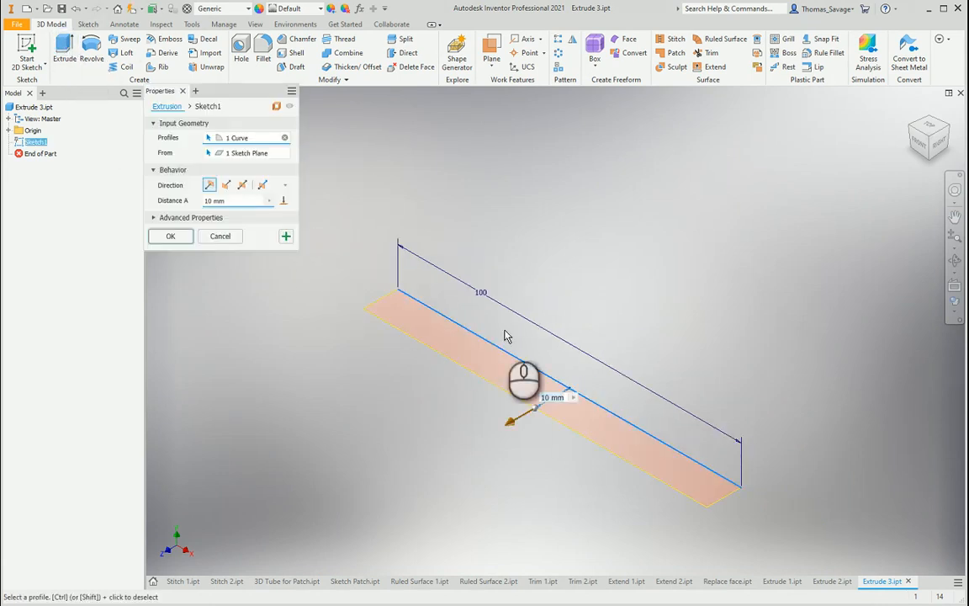
middle_click_drag(596, 291, 601, 261)
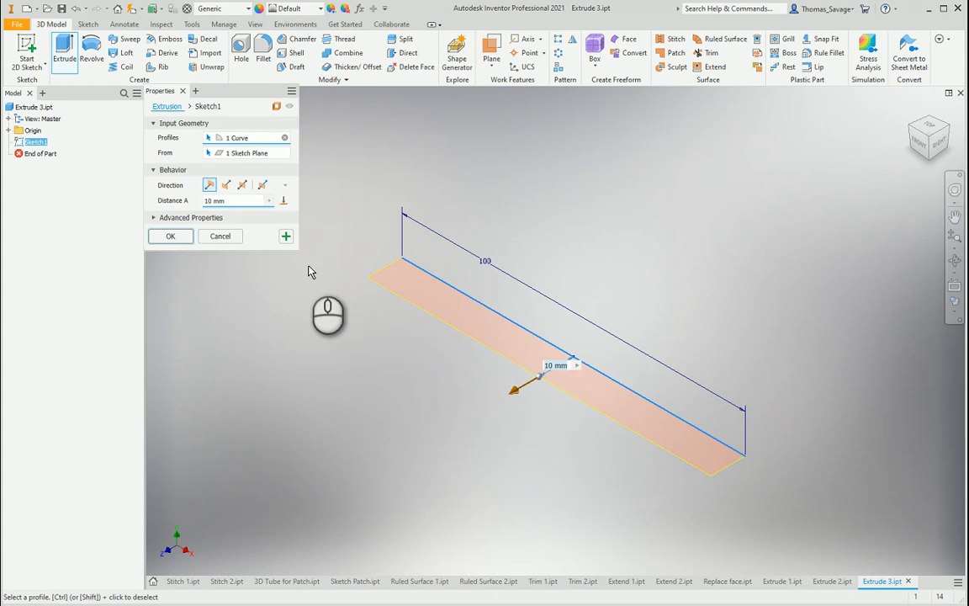
left_click(239, 201)
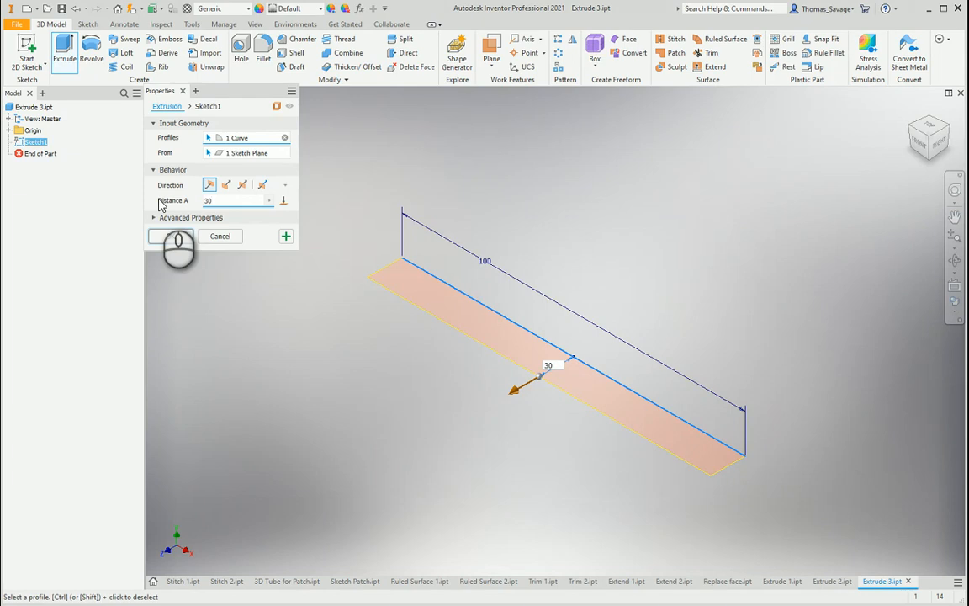
left_click(174, 236)
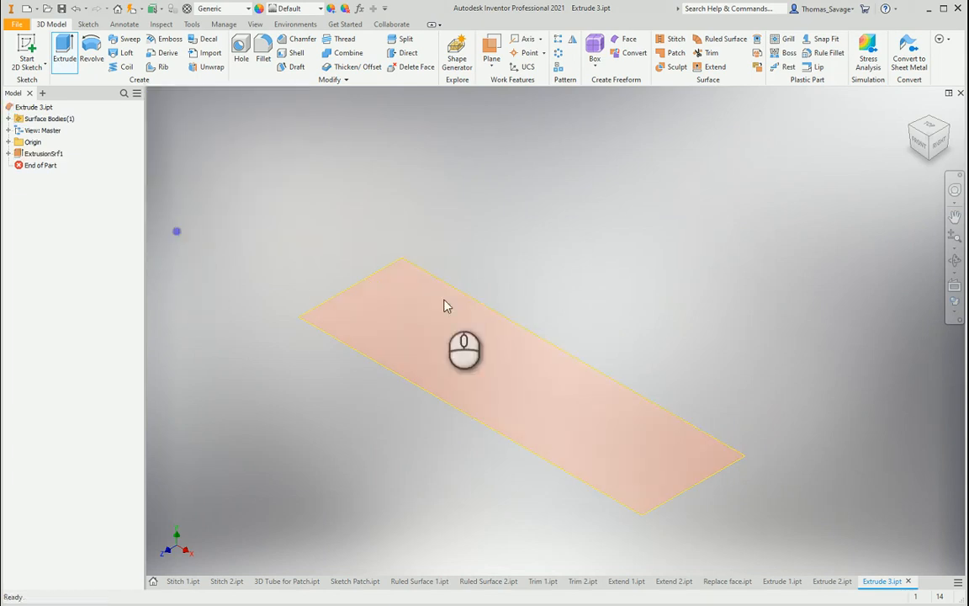
mouse_move(448, 392)
middle_mouse_down("shift")
mouse_move(443, 293)
mouse_move(442, 382)
middle_mouse_up("shift")
middle_click_drag(624, 331, 617, 295)
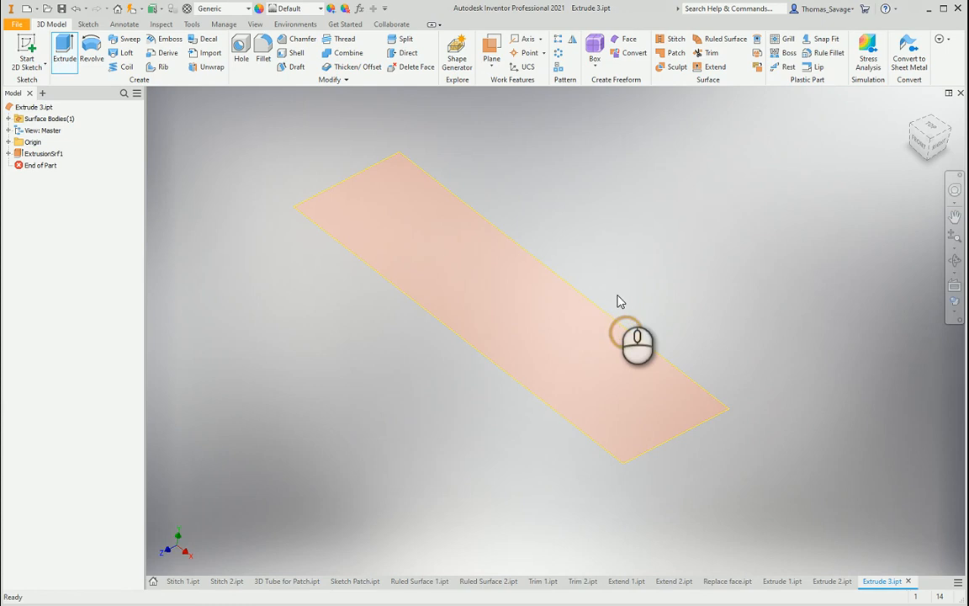
middle_click_drag(718, 336, 764, 351)
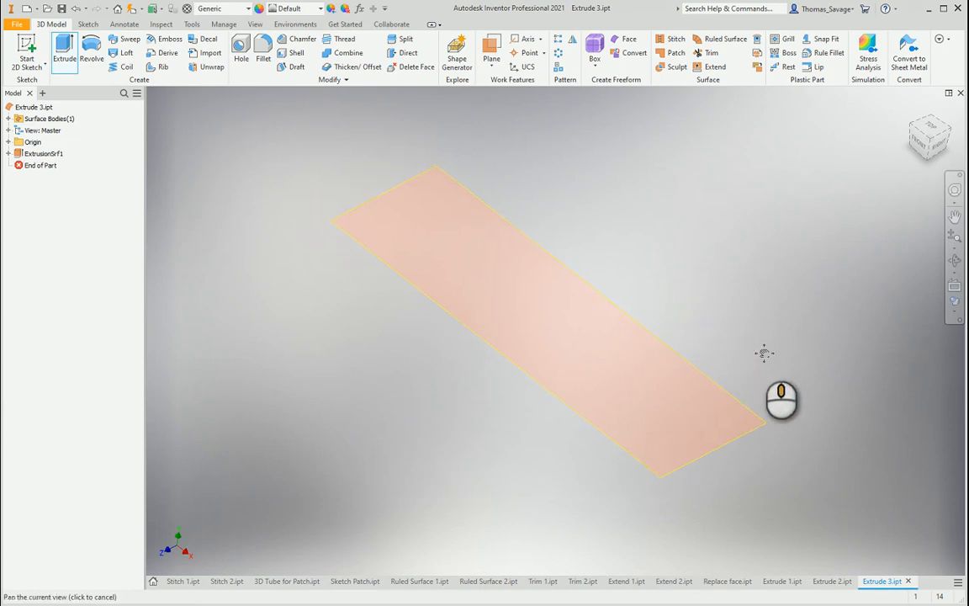